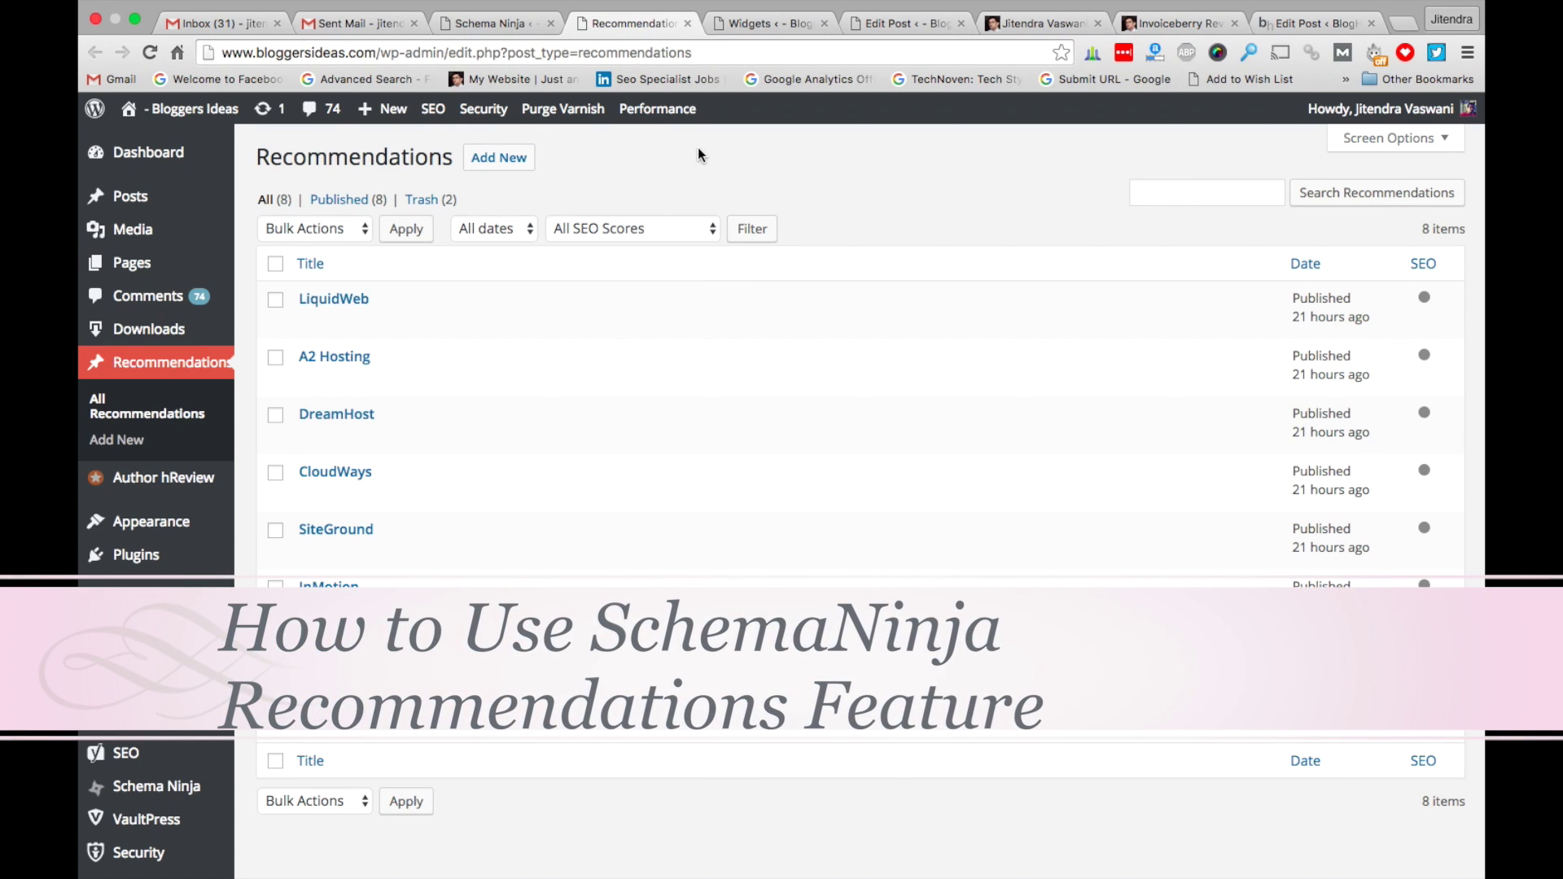
Scroll through the InvoiceBerry review post to inspect its content
{"action": "left_click", "coordinate": [1176, 23]}
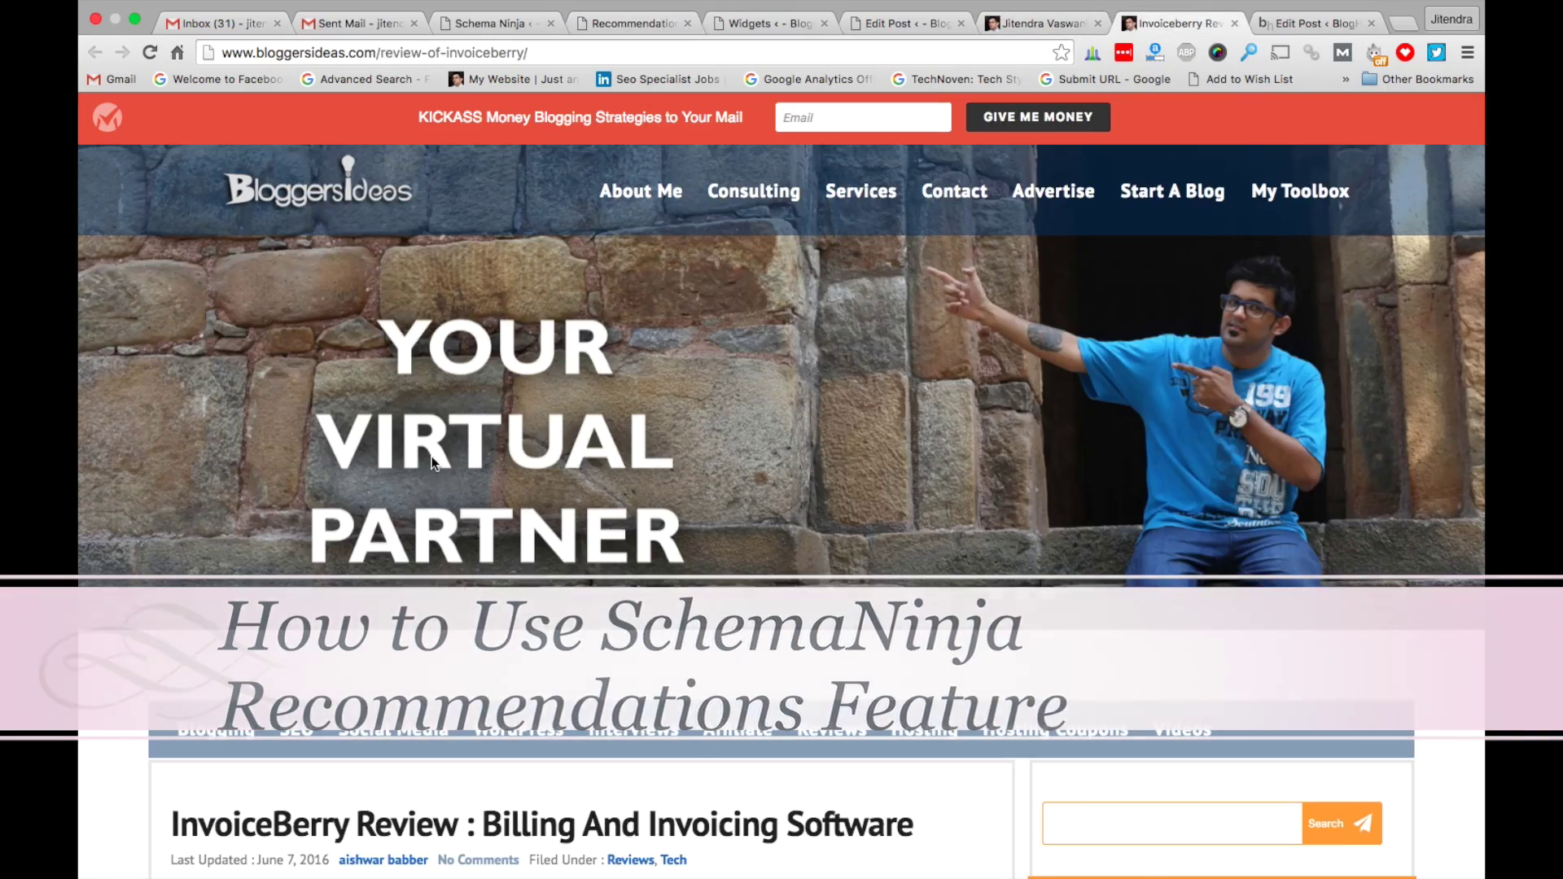
{"action": "scroll", "coordinate": [432, 463], "scroll_direction": "down", "scroll_amount": 15}
{"action": "scroll", "coordinate": [431, 462], "scroll_direction": "down", "scroll_amount": 20}
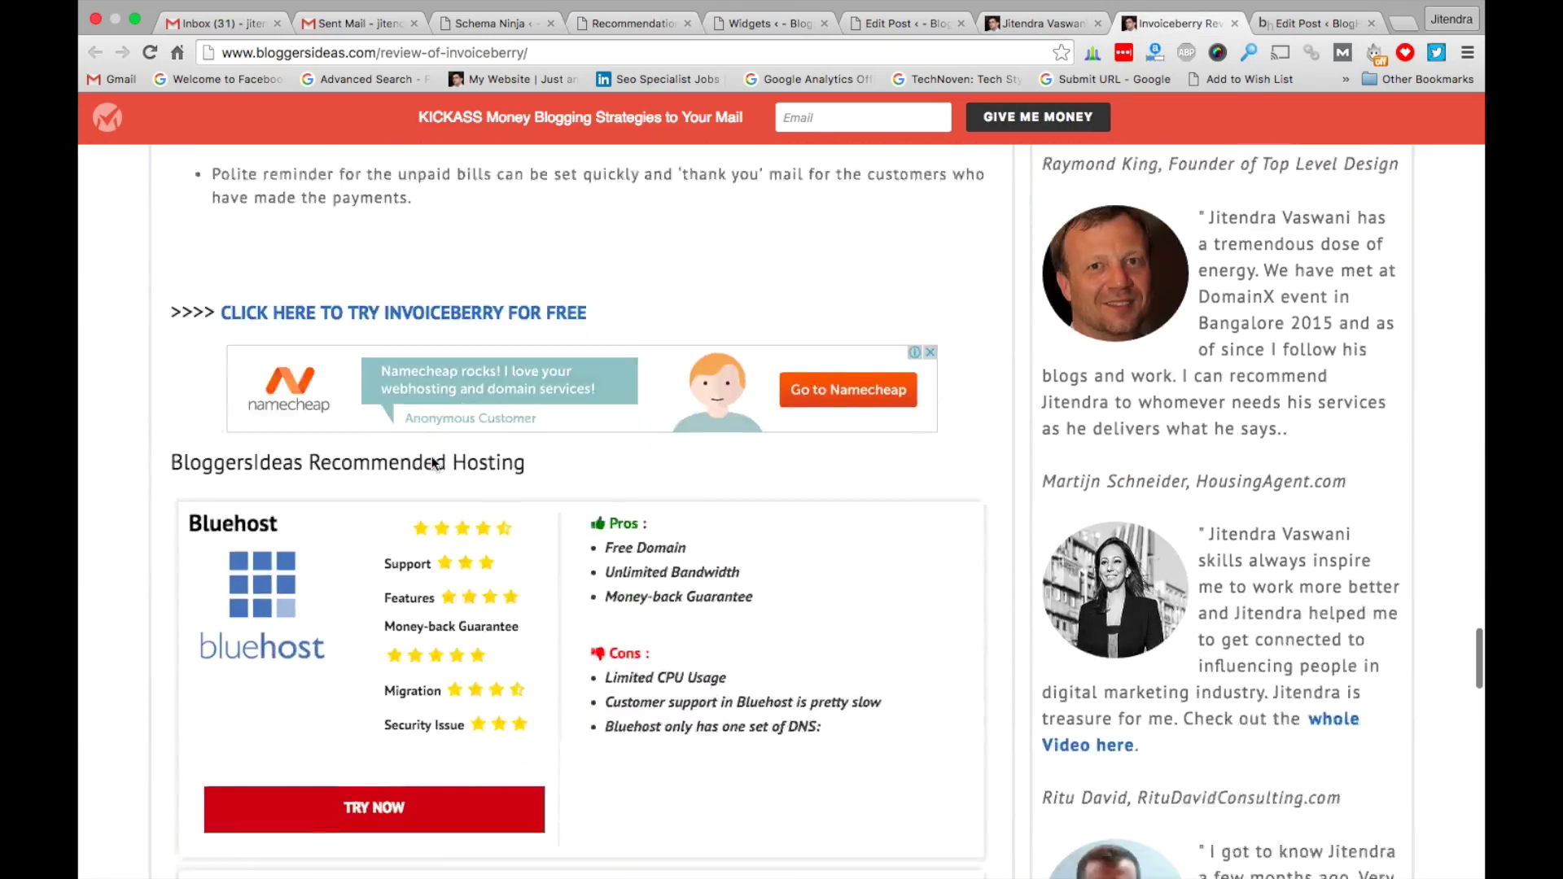
{"action": "scroll", "coordinate": [431, 463], "scroll_direction": "up", "scroll_amount": 5}
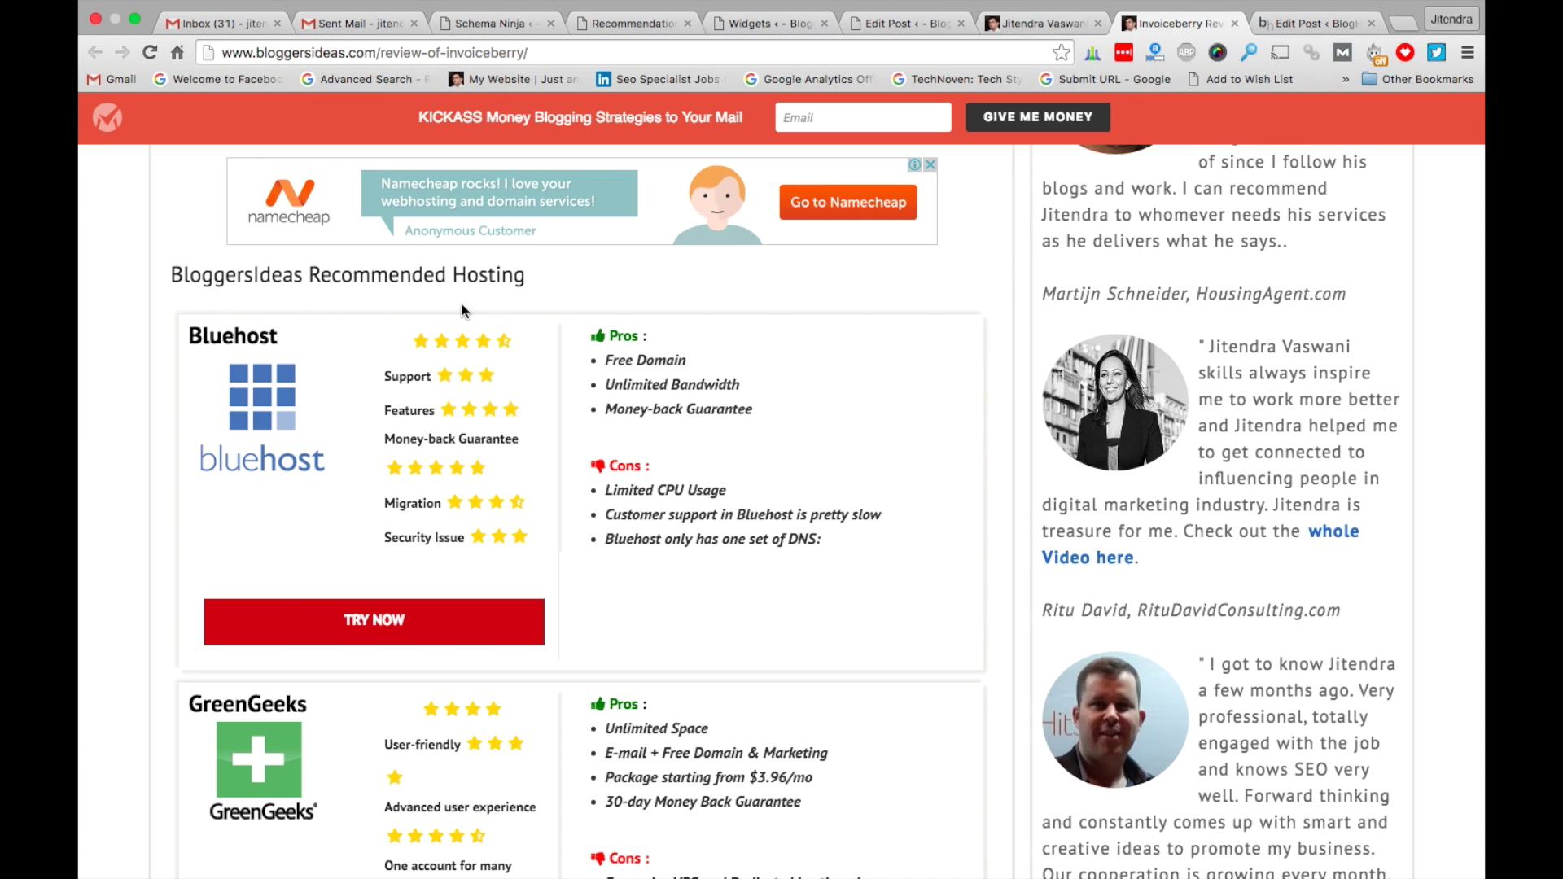
{"action": "scroll", "coordinate": [158, 422], "scroll_direction": "down", "scroll_amount": 3}
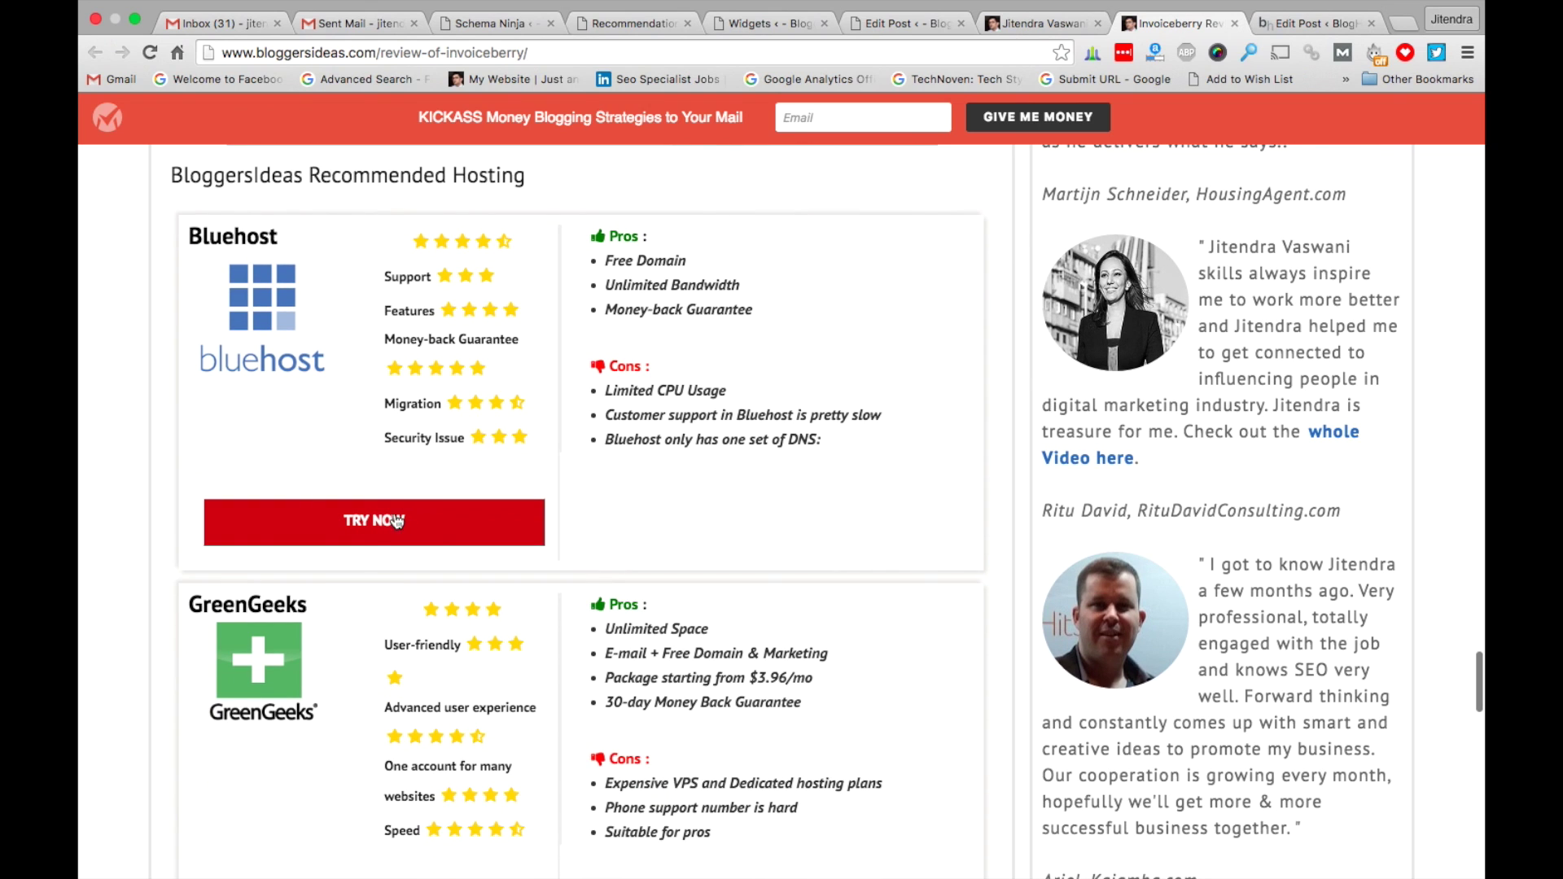
{"action": "scroll", "coordinate": [219, 526], "scroll_direction": "down", "scroll_amount": 4}
{"action": "scroll", "coordinate": [219, 526], "scroll_direction": "down", "scroll_amount": 4}
{"action": "scroll", "coordinate": [188, 538], "scroll_direction": "up", "scroll_amount": 6}
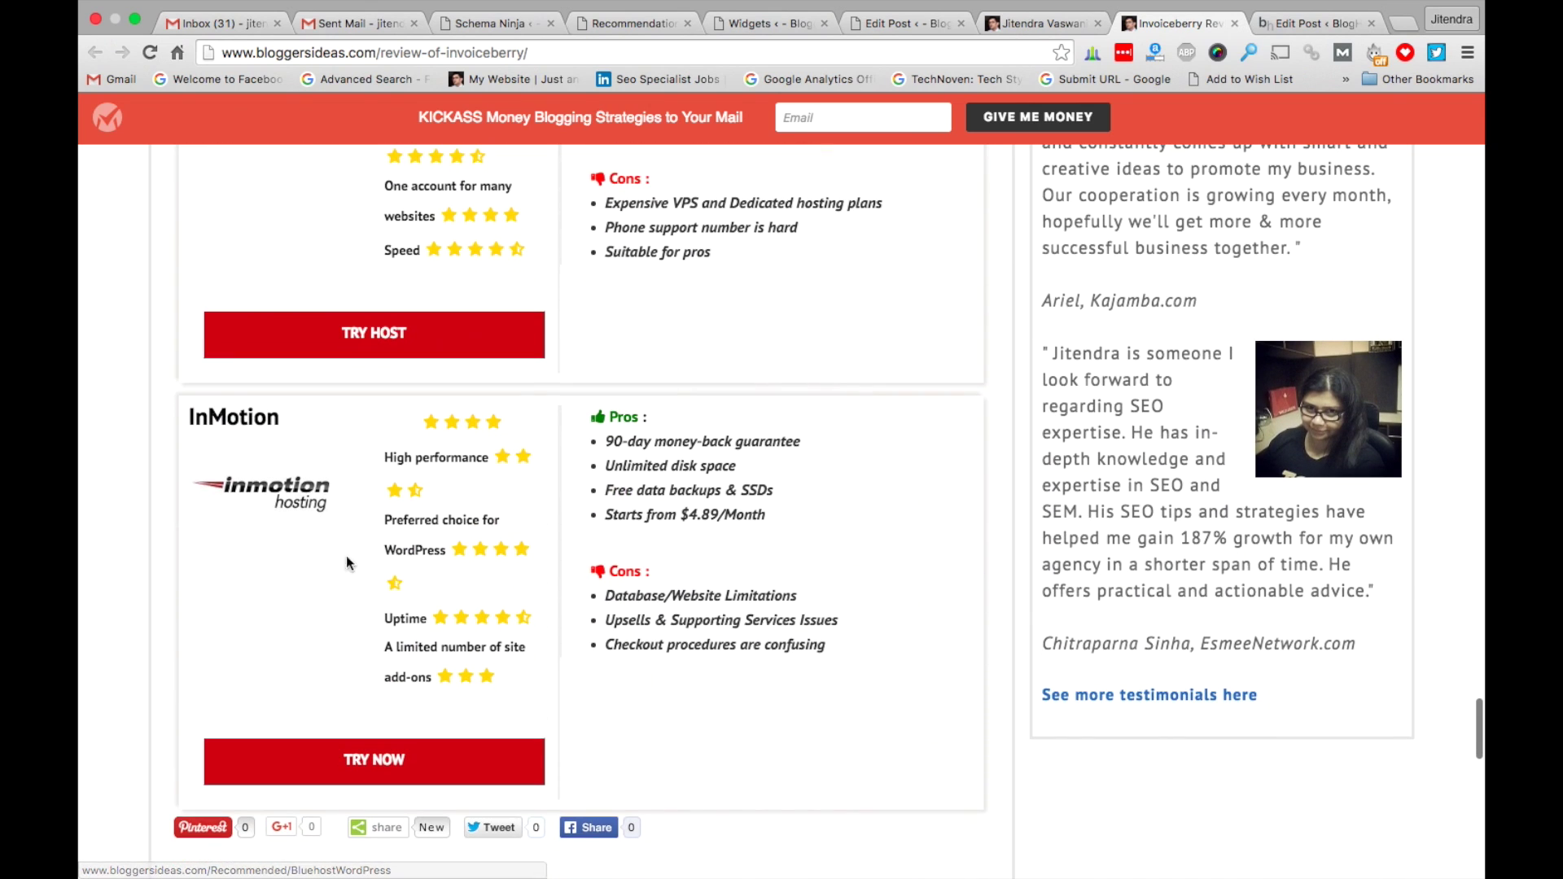
{"action": "scroll", "coordinate": [173, 544], "scroll_direction": "up", "scroll_amount": 2}
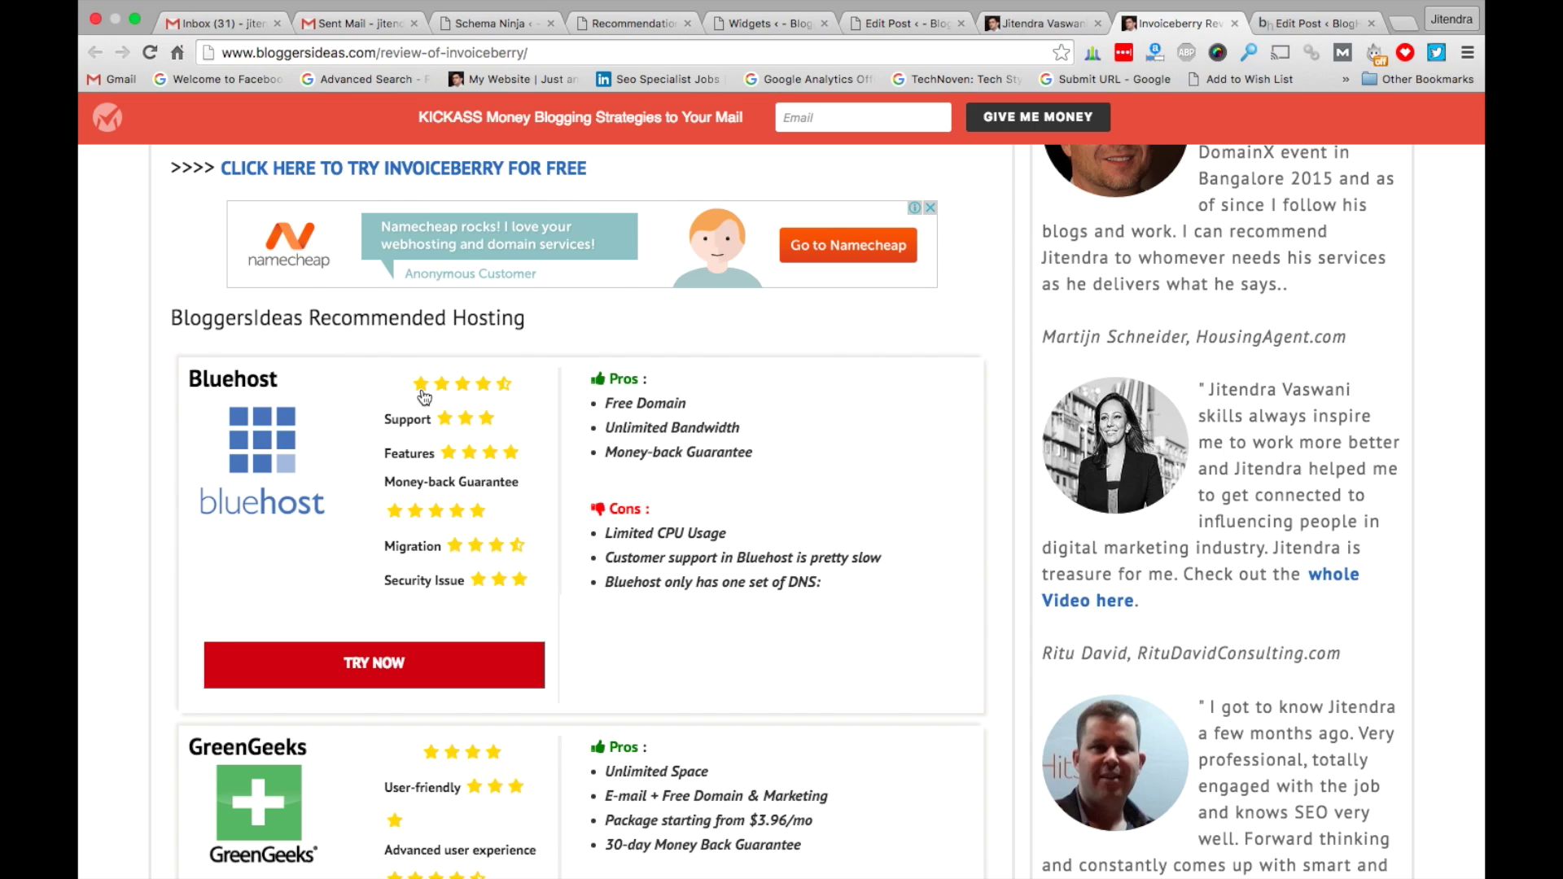
Open the InMotion recommendation, keeping rating 4 and price $3.96, then check the homepage hosting list
{"action": "left_click", "coordinate": [590, 26]}
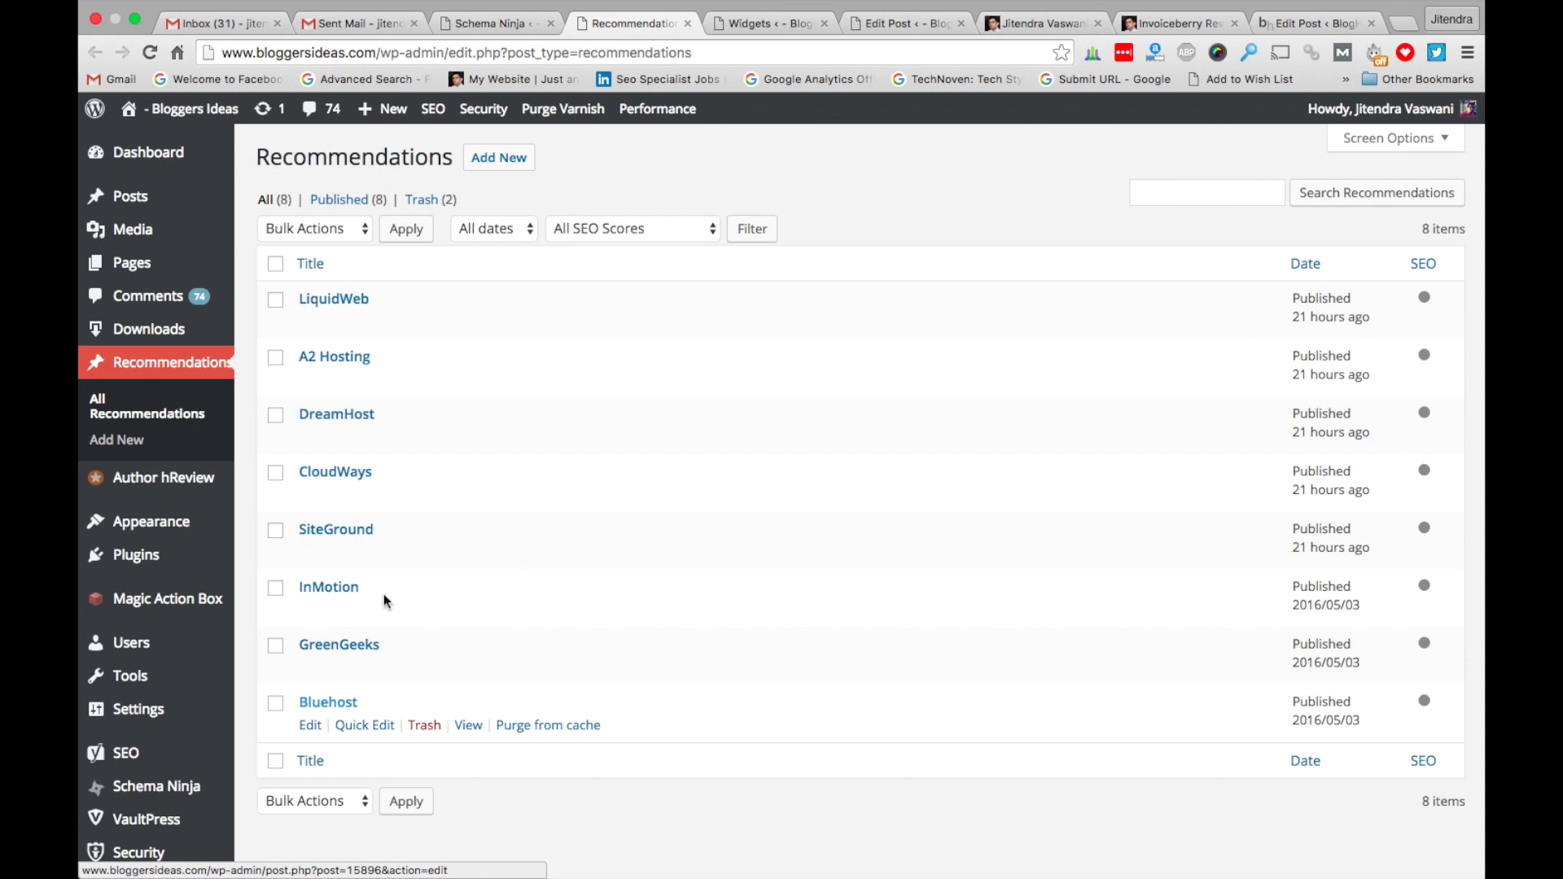
{"action": "left_click", "coordinate": [310, 610]}
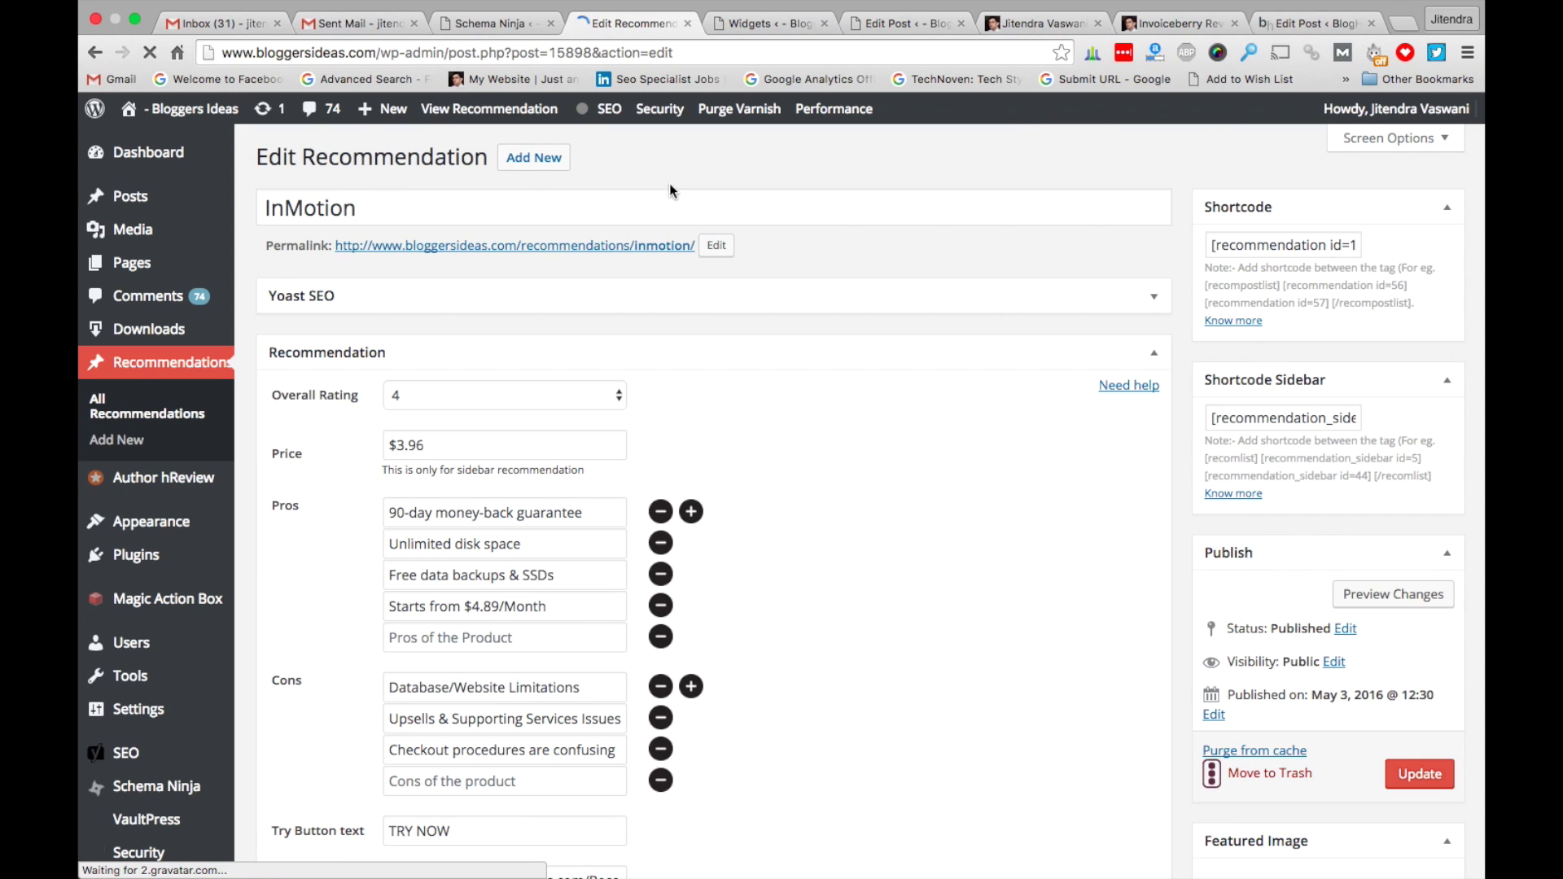
{"action": "left_click", "coordinate": [462, 212]}
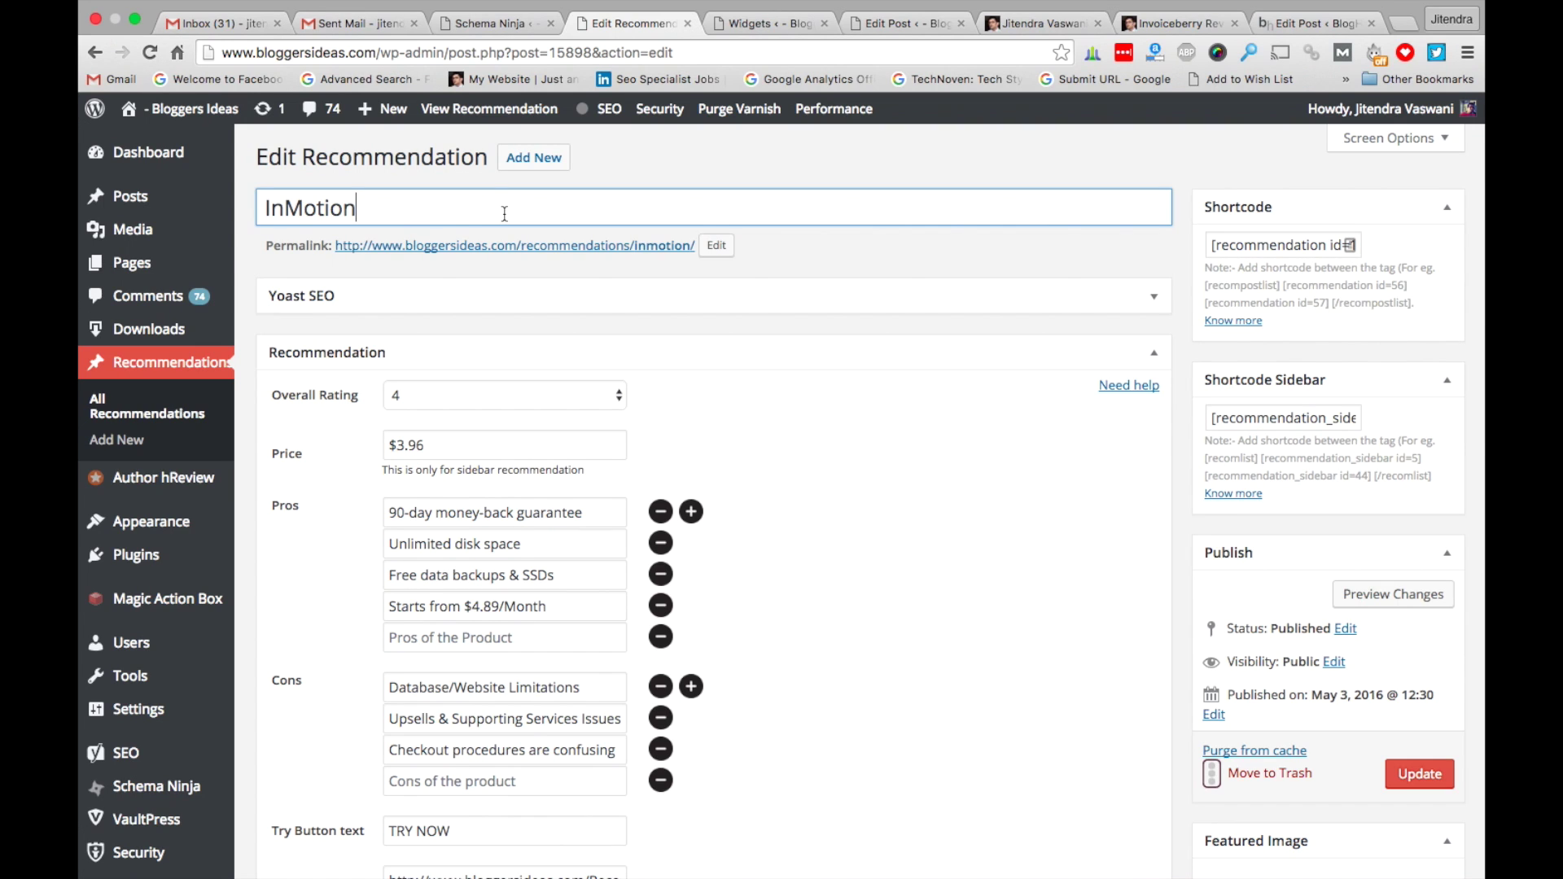
{"action": "scroll", "coordinate": [756, 266], "scroll_direction": "down", "scroll_amount": 2}
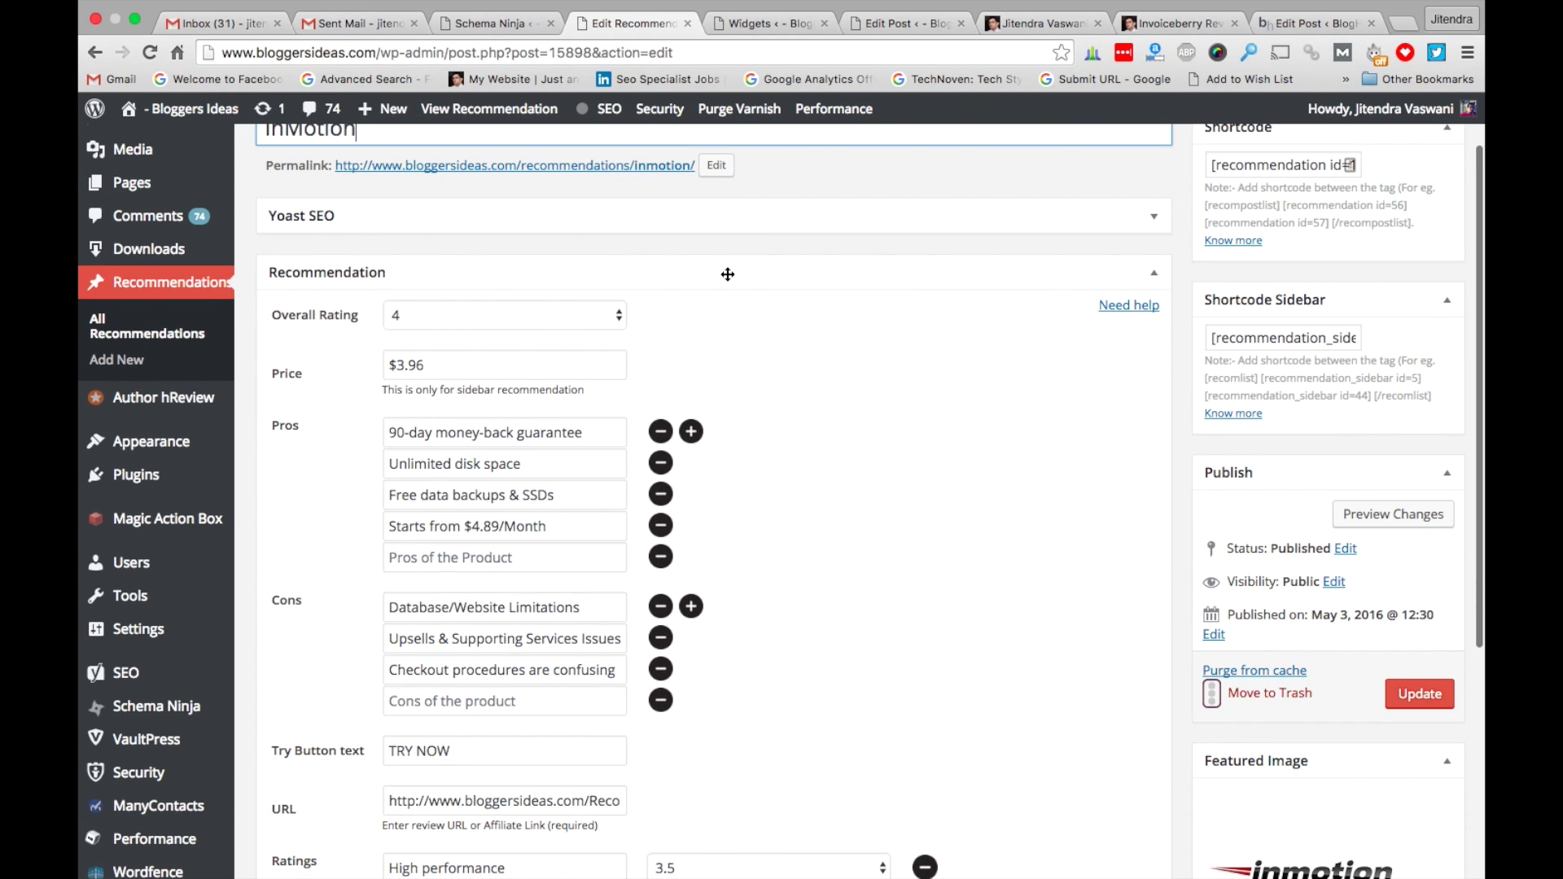
{"action": "left_click", "coordinate": [572, 316]}
{"action": "left_click", "coordinate": [579, 305]}
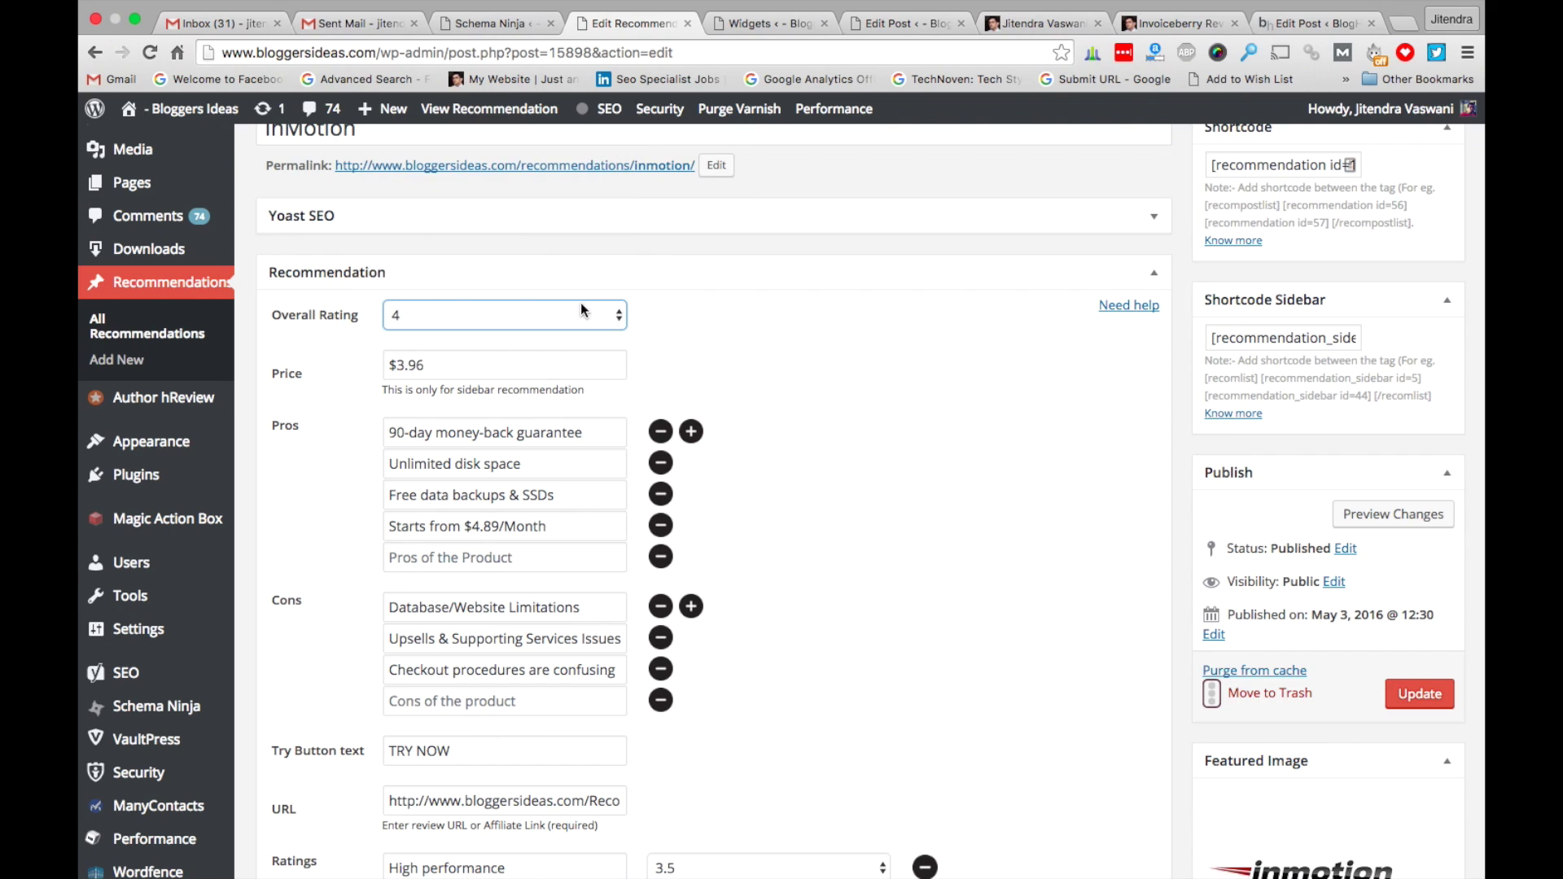
{"action": "left_click", "coordinate": [593, 359]}
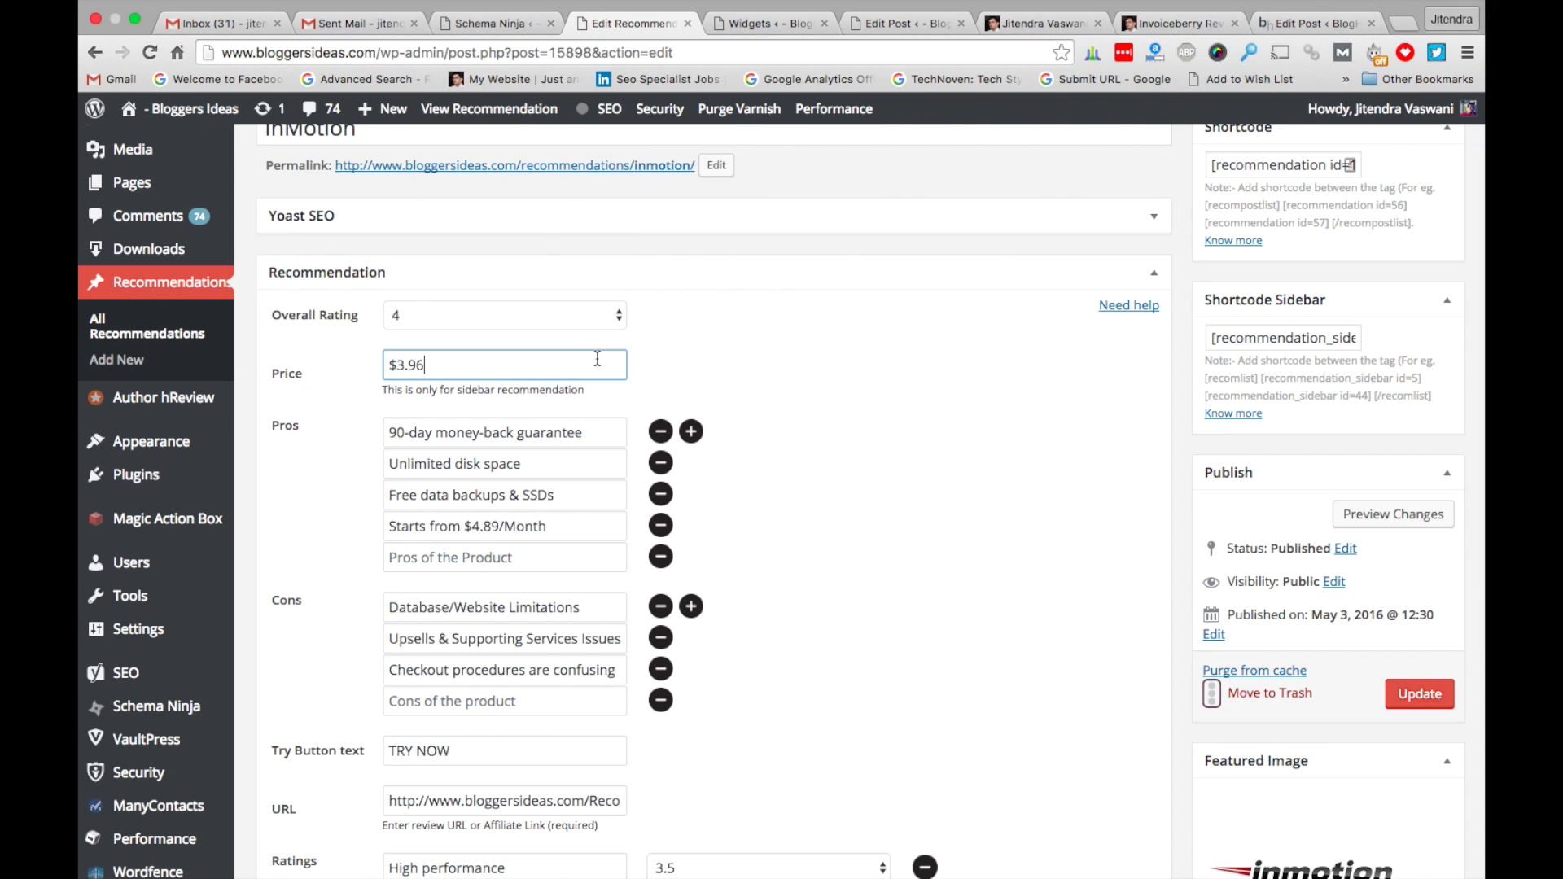
{"action": "left_click", "coordinate": [694, 379]}
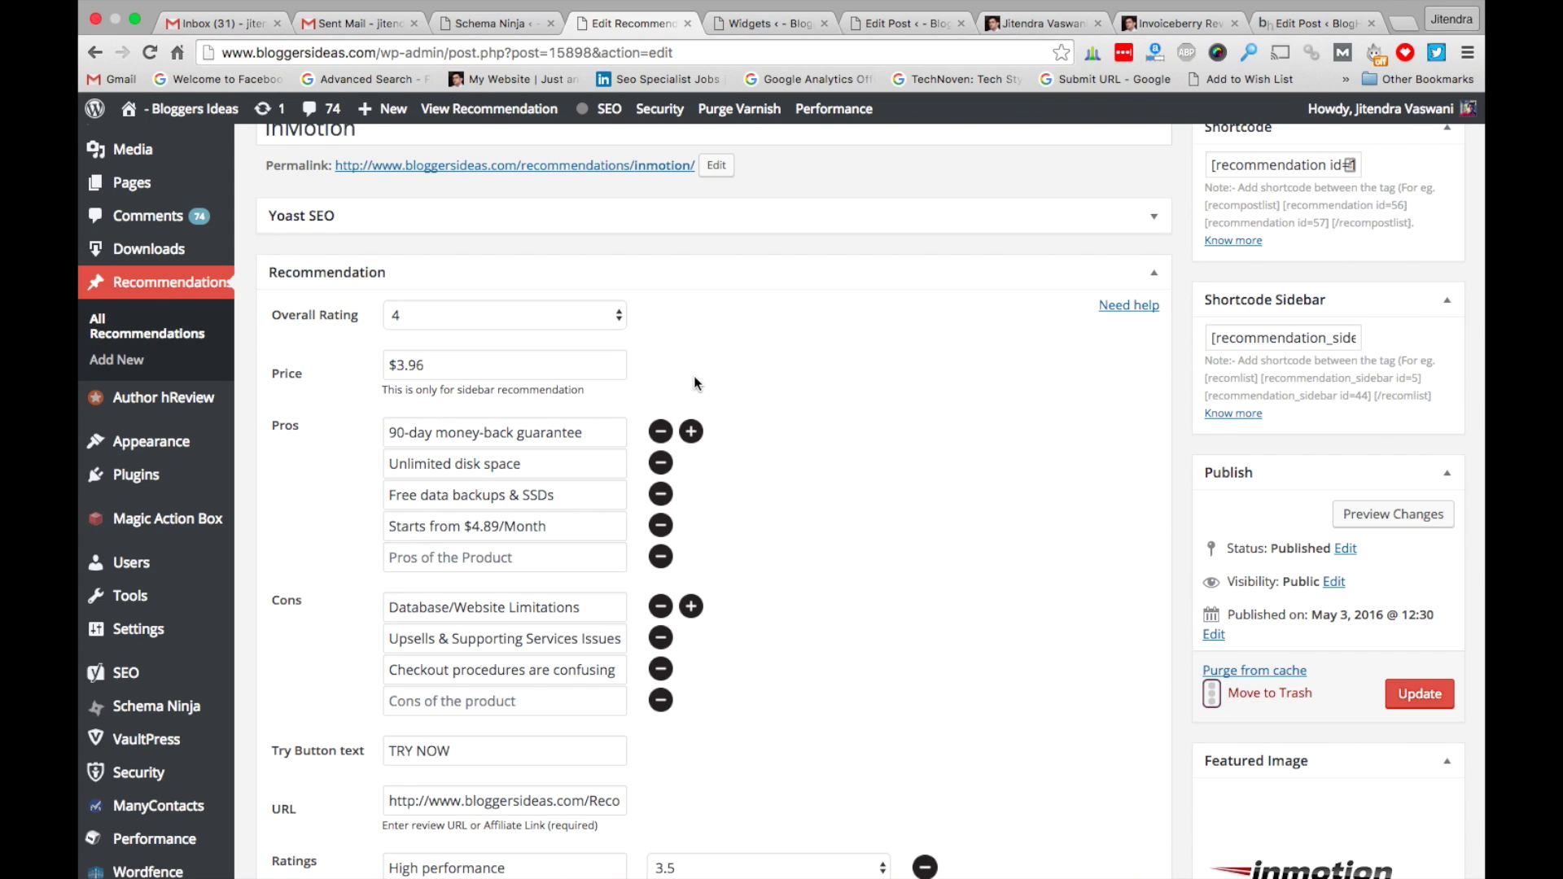
{"action": "left_click", "coordinate": [1063, 23]}
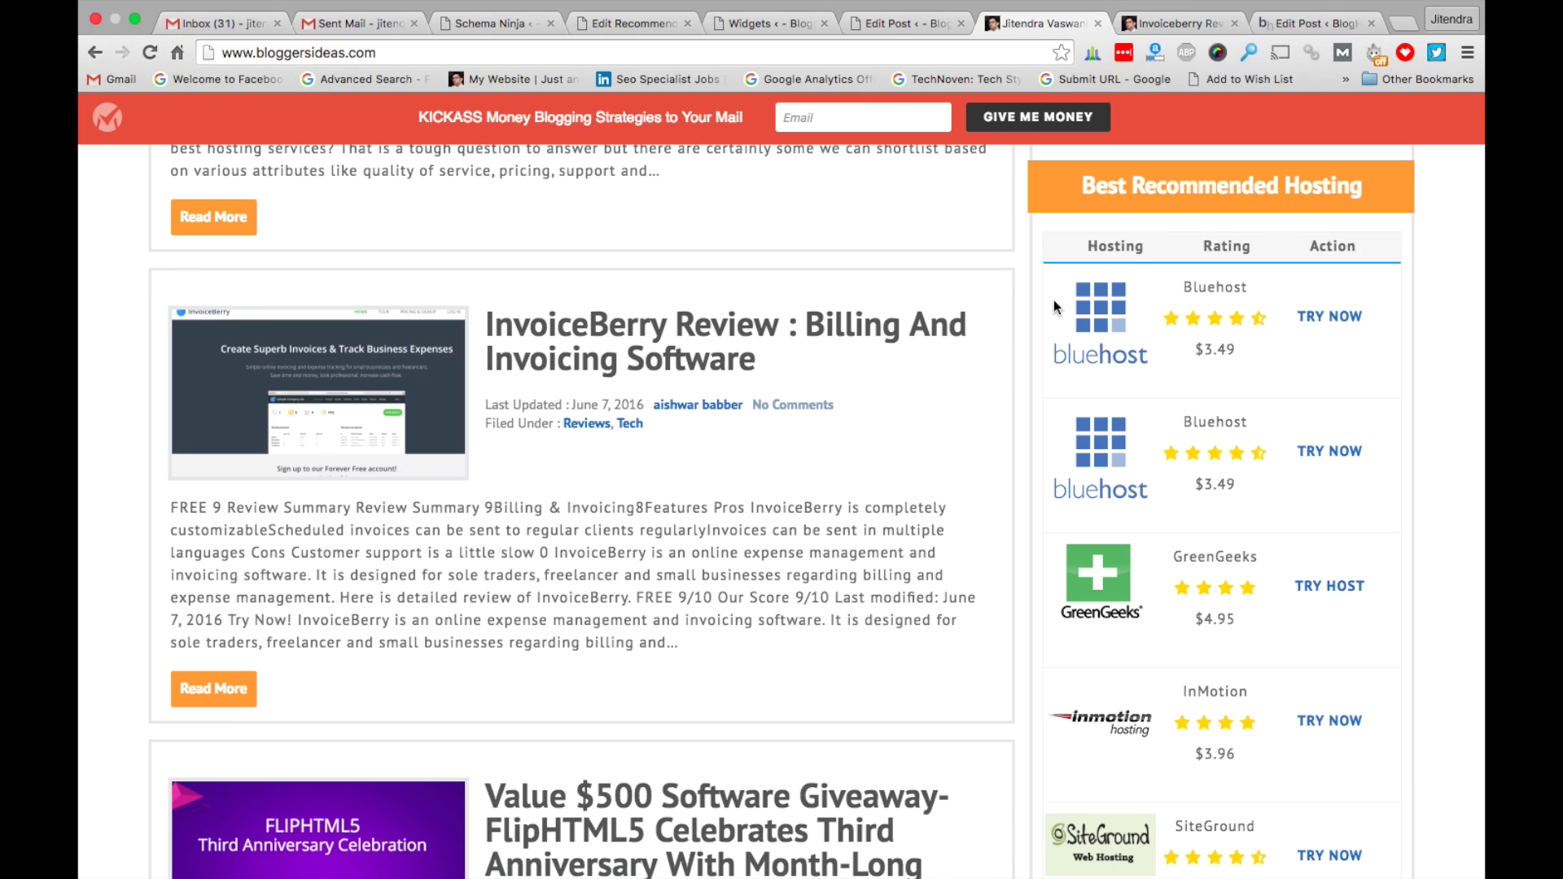
{"action": "left_click", "coordinate": [648, 31]}
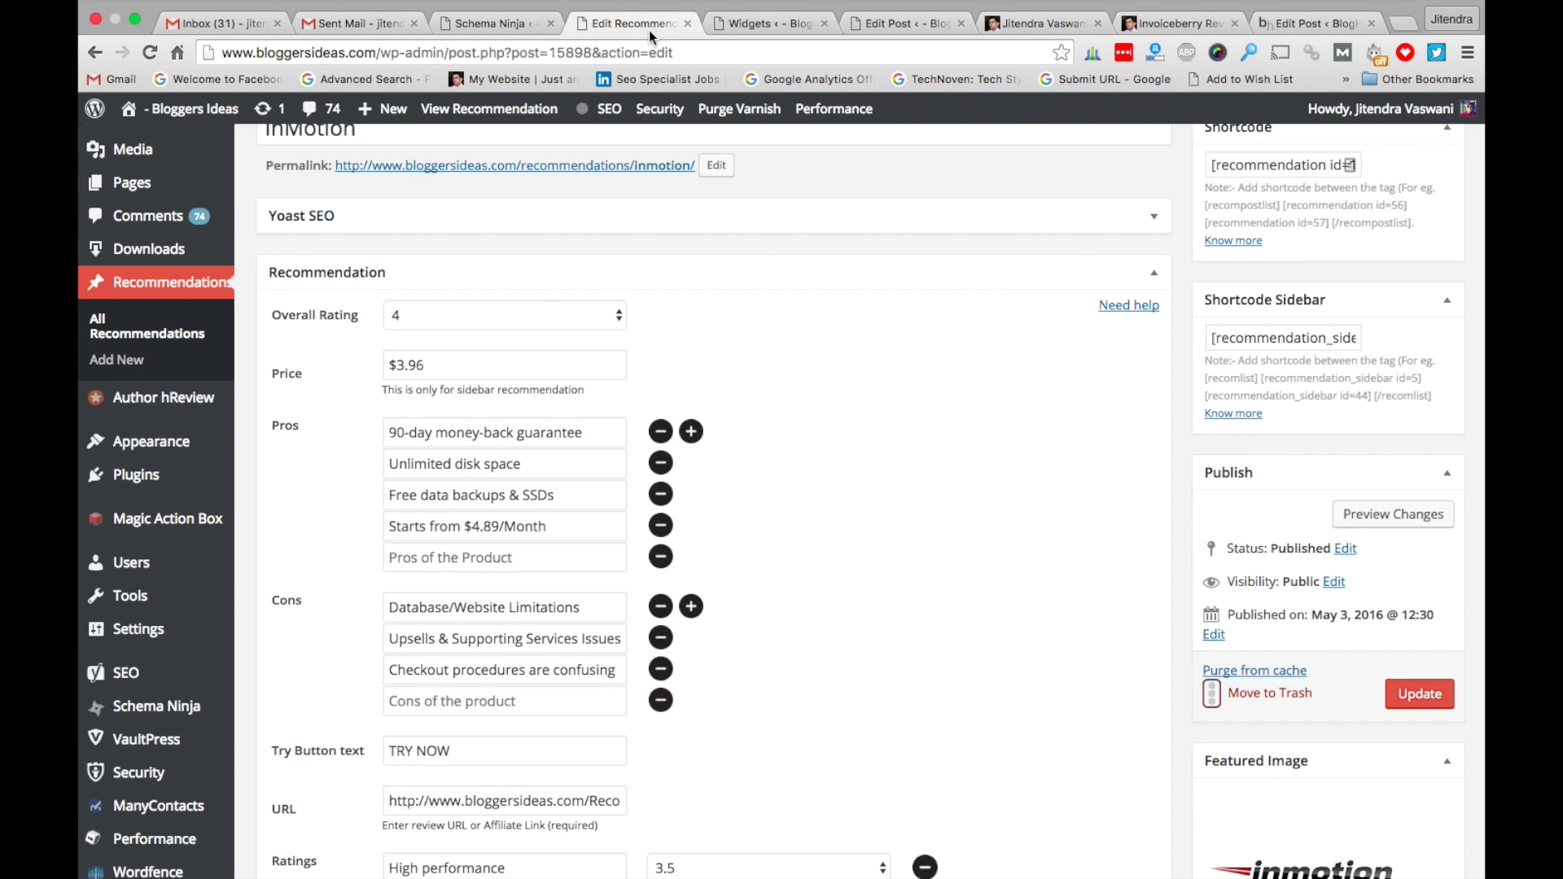
{"action": "scroll", "coordinate": [799, 415], "scroll_direction": "down", "scroll_amount": 1}
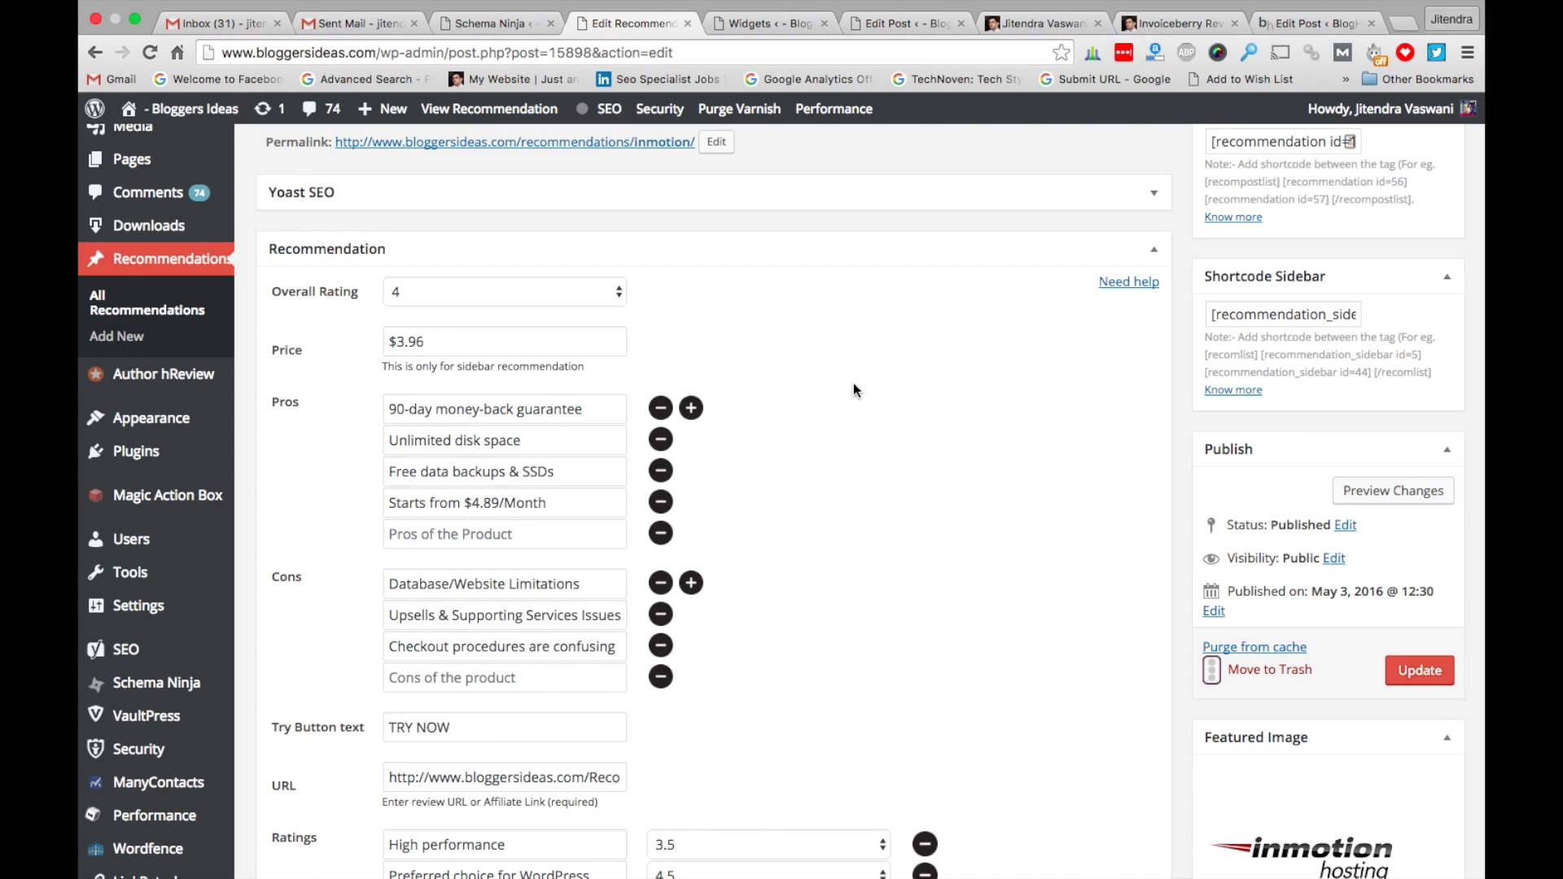
{"action": "scroll", "coordinate": [853, 384], "scroll_direction": "up", "scroll_amount": 1}
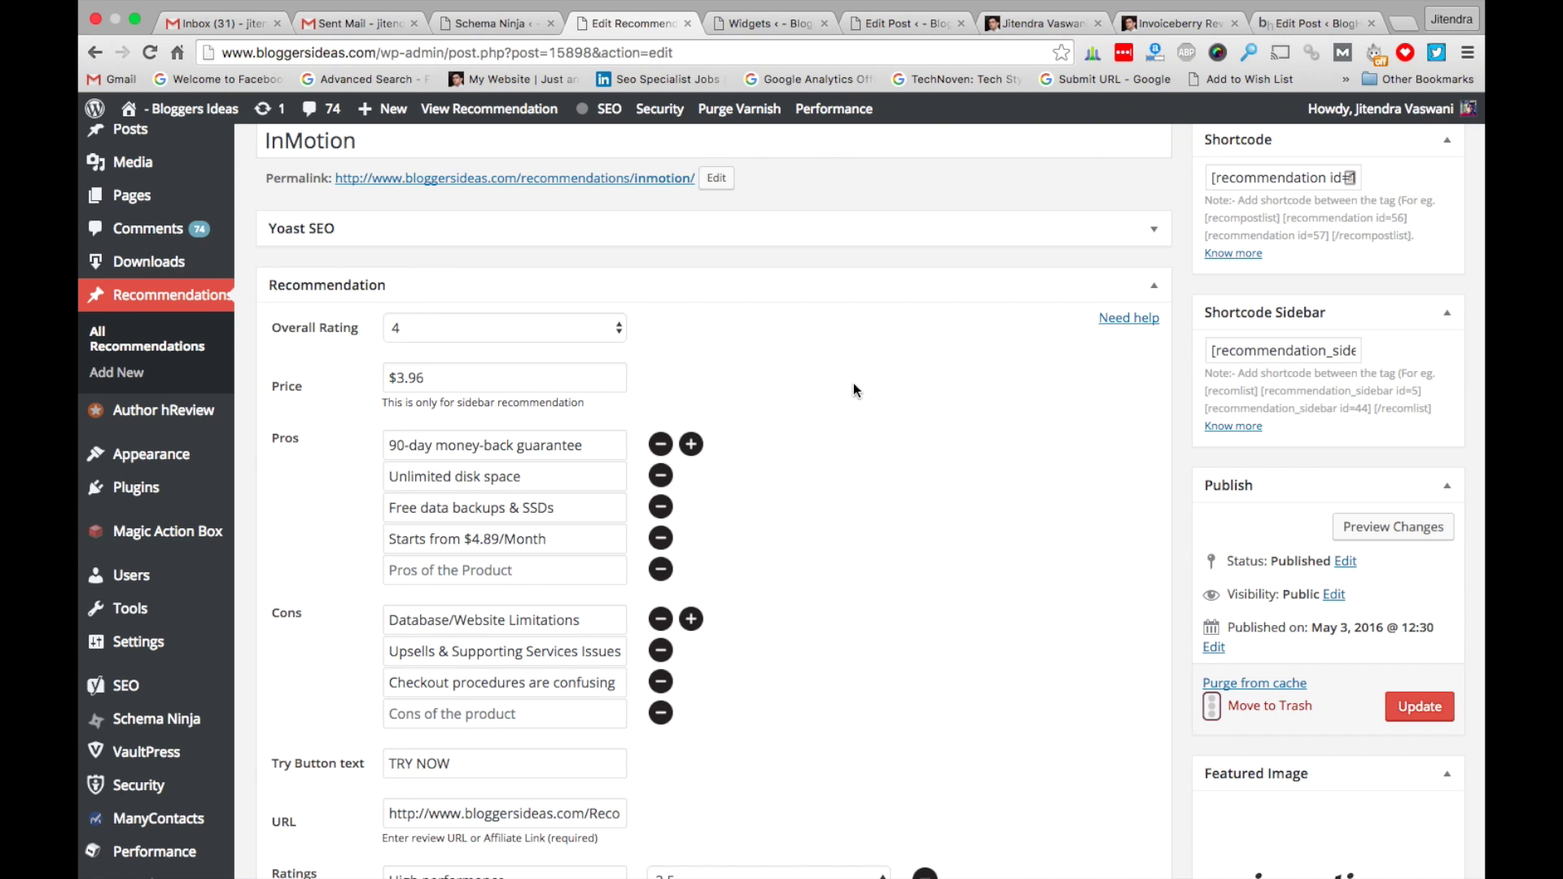
{"action": "scroll", "coordinate": [853, 383], "scroll_direction": "down", "scroll_amount": 2}
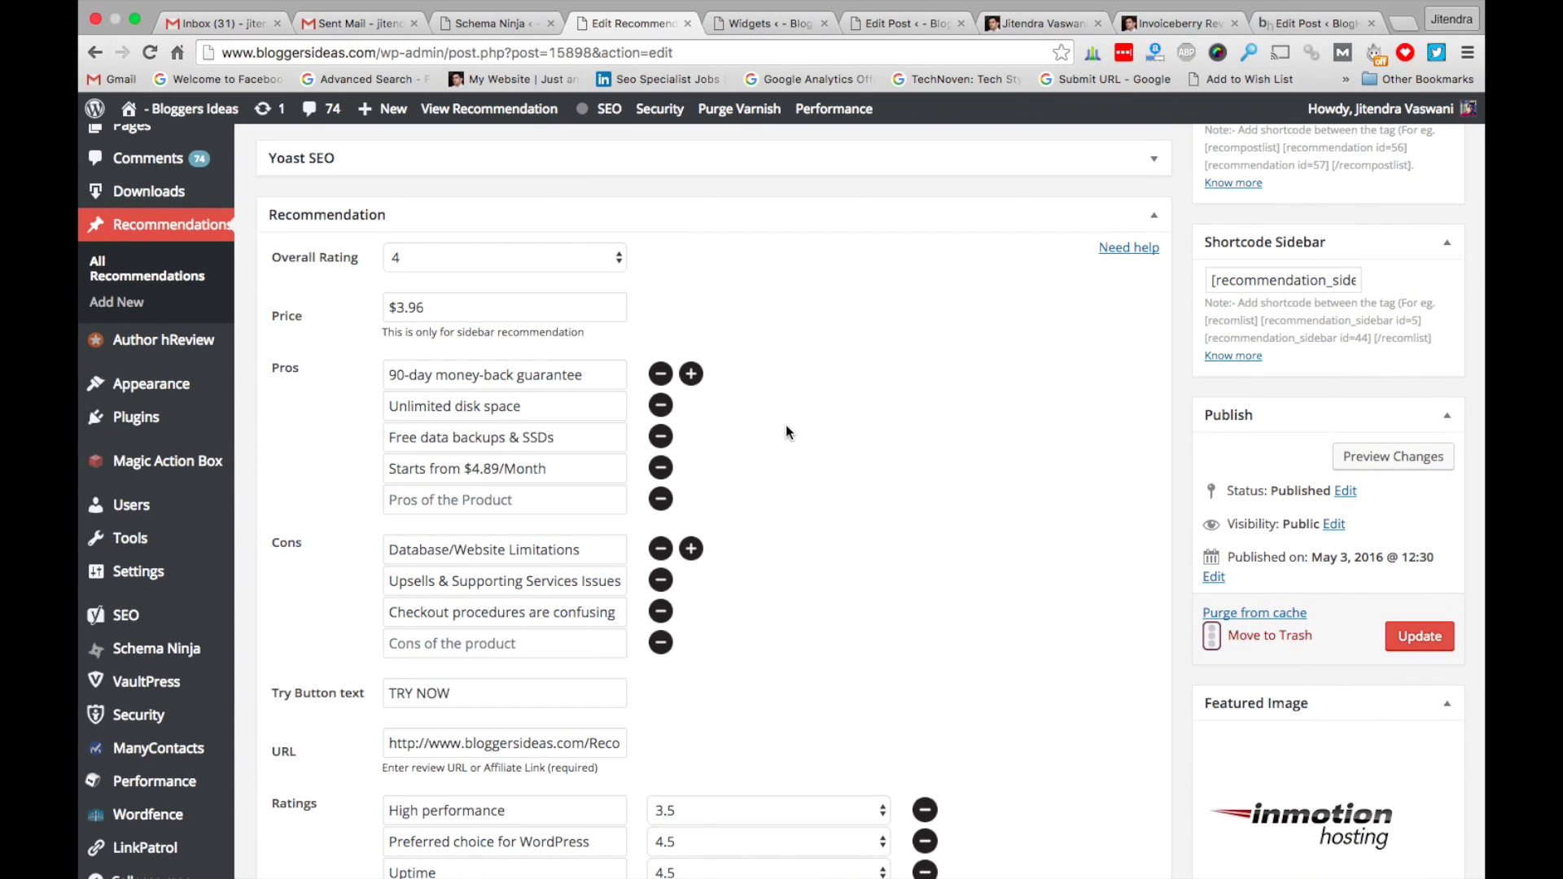
{"action": "scroll", "coordinate": [787, 433], "scroll_direction": "down", "scroll_amount": 1}
{"action": "scroll", "coordinate": [689, 549], "scroll_direction": "down", "scroll_amount": 3}
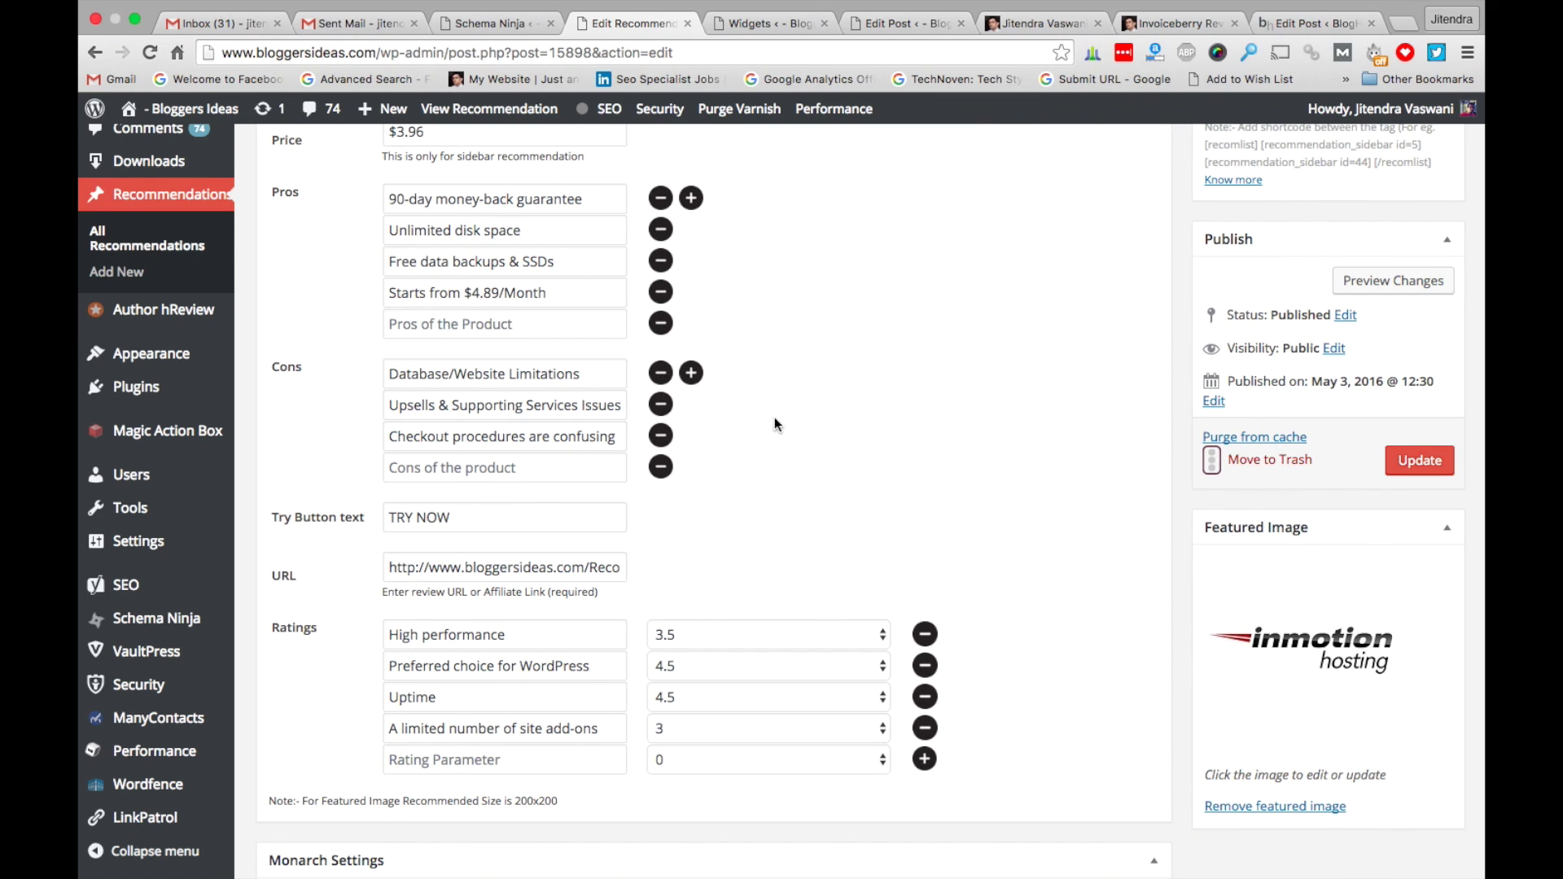
{"action": "left_click", "coordinate": [579, 507]}
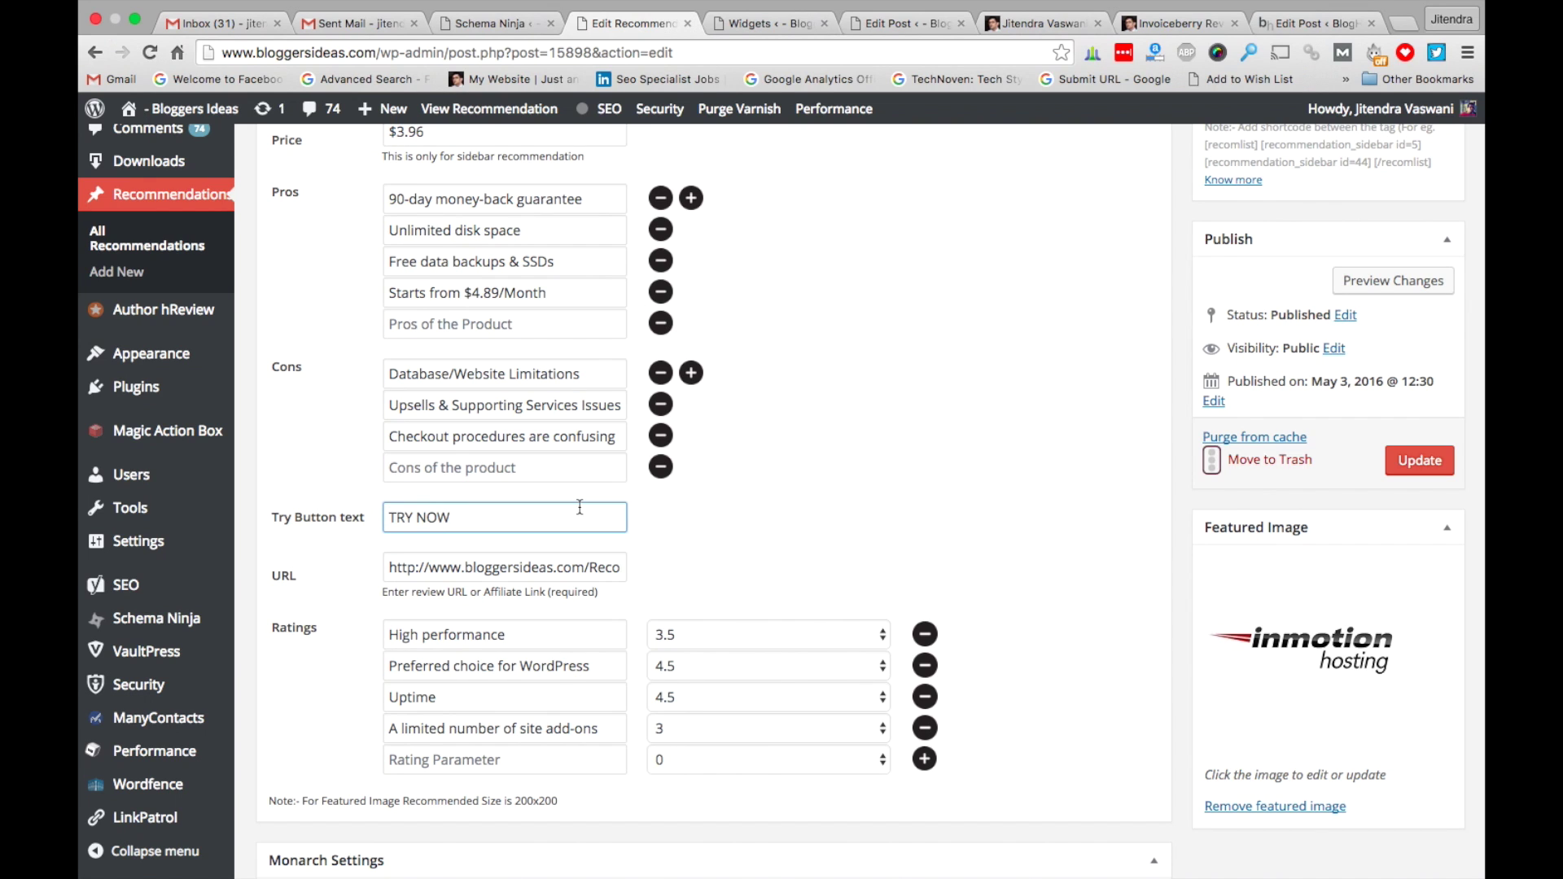
{"action": "left_click", "coordinate": [1176, 23]}
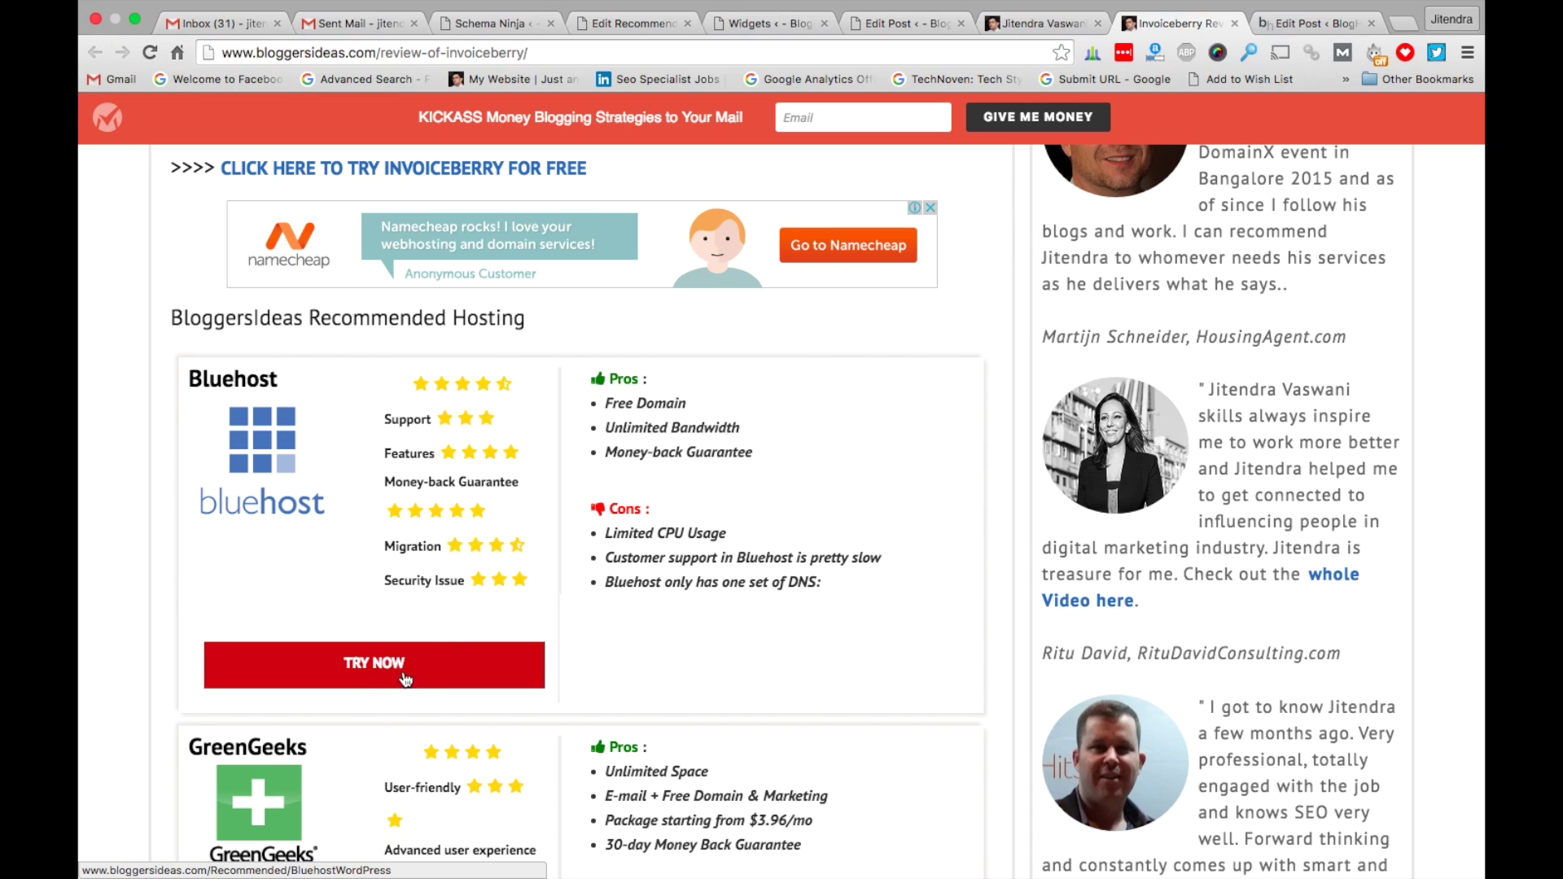
{"action": "left_click", "coordinate": [638, 24]}
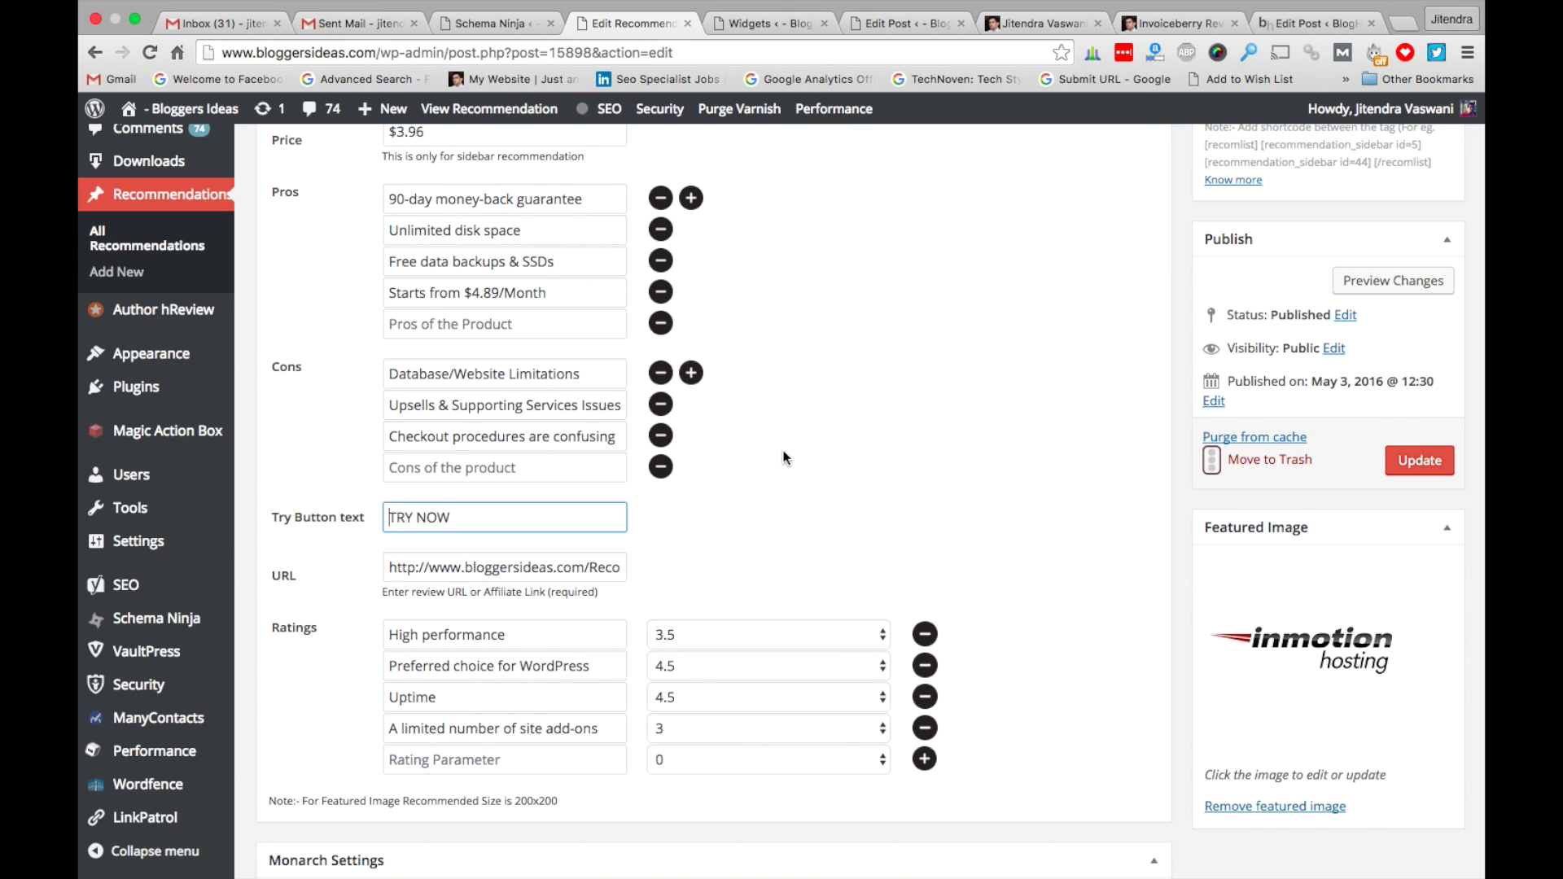
{"action": "scroll", "coordinate": [783, 451], "scroll_direction": "down", "scroll_amount": 3}
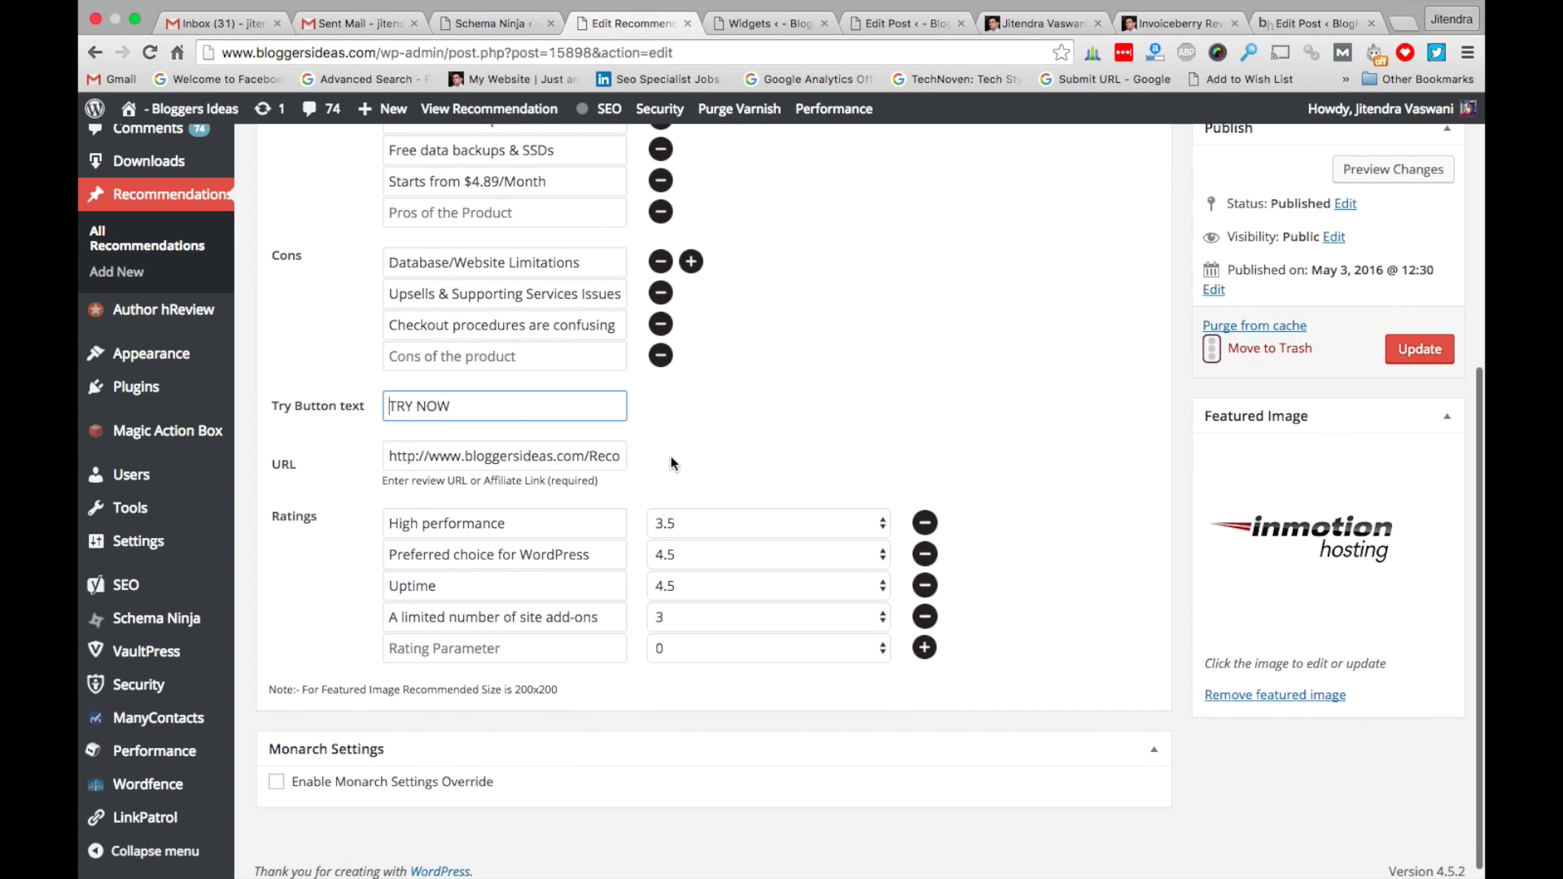
{"action": "left_click", "coordinate": [606, 456]}
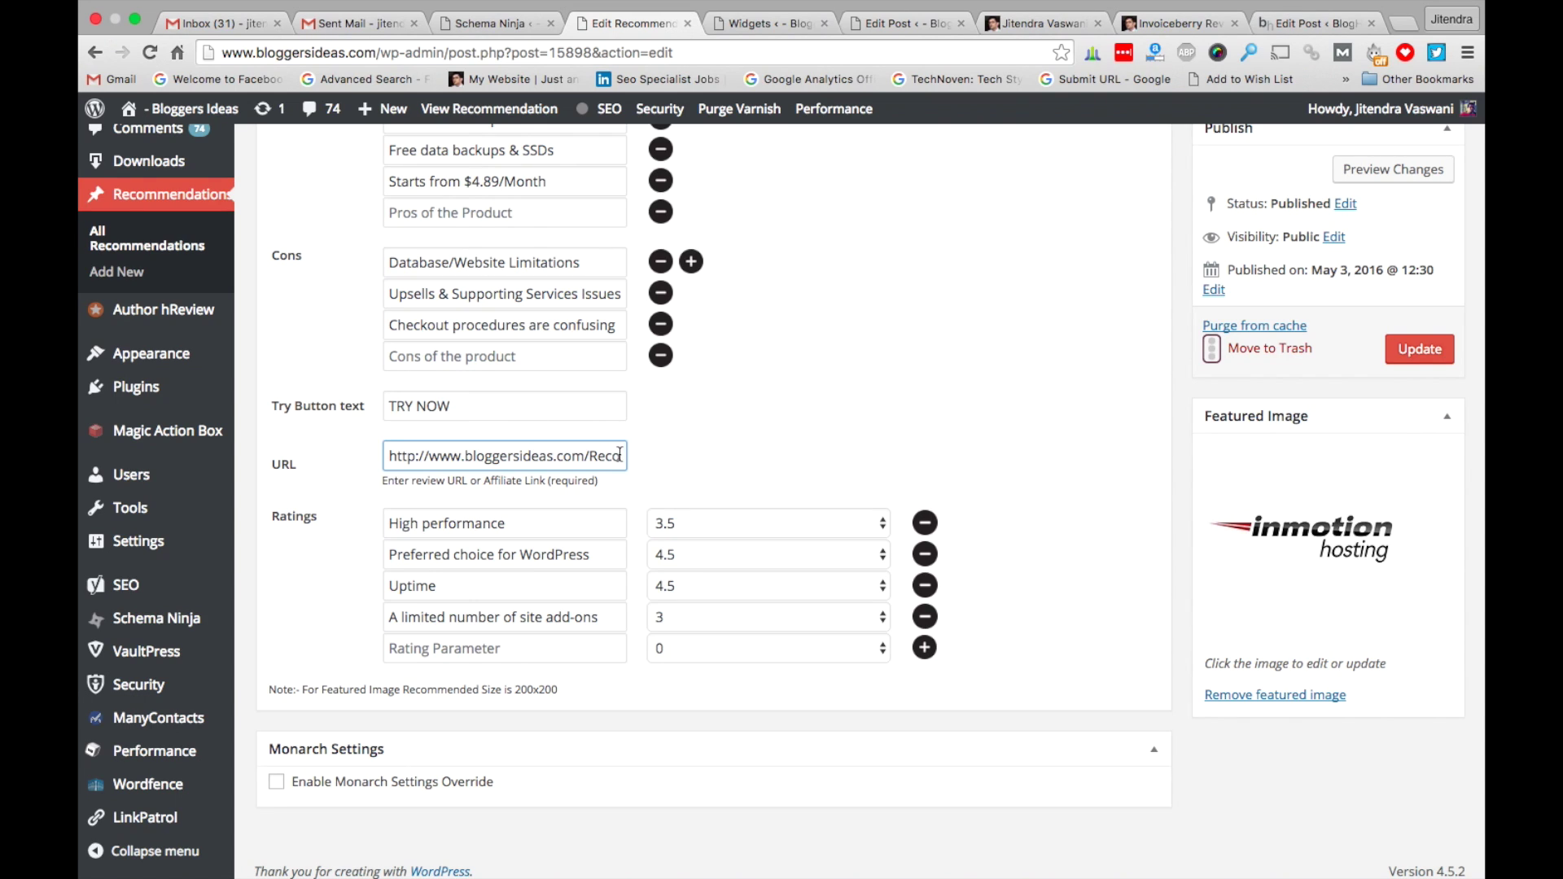
{"action": "left_click_drag", "start_coordinate": [612, 456], "coordinate": [733, 453]}
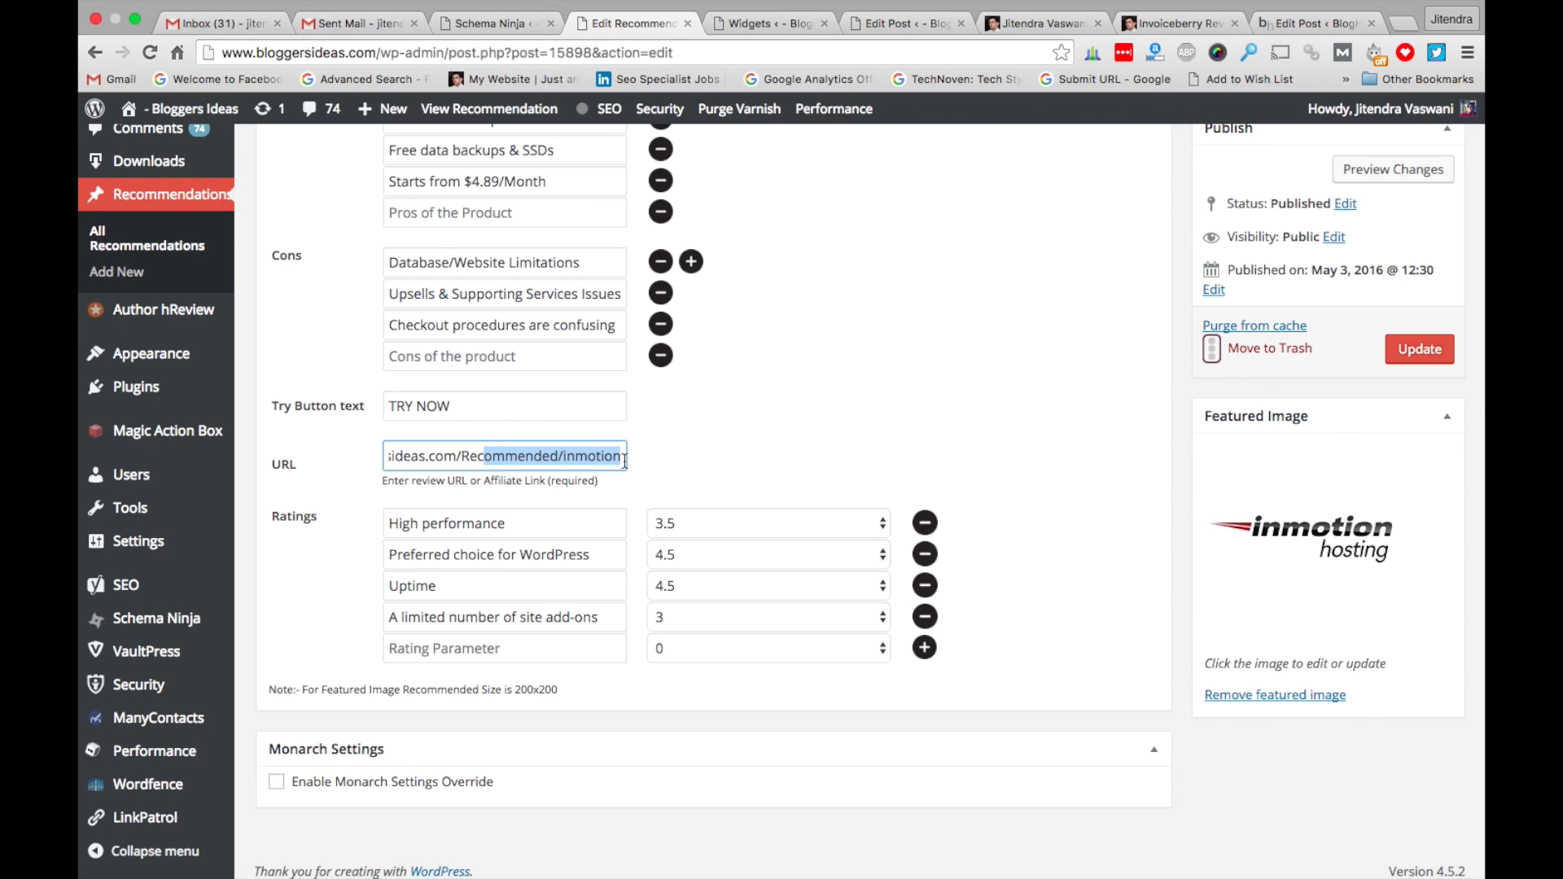
{"action": "left_click", "coordinate": [694, 486]}
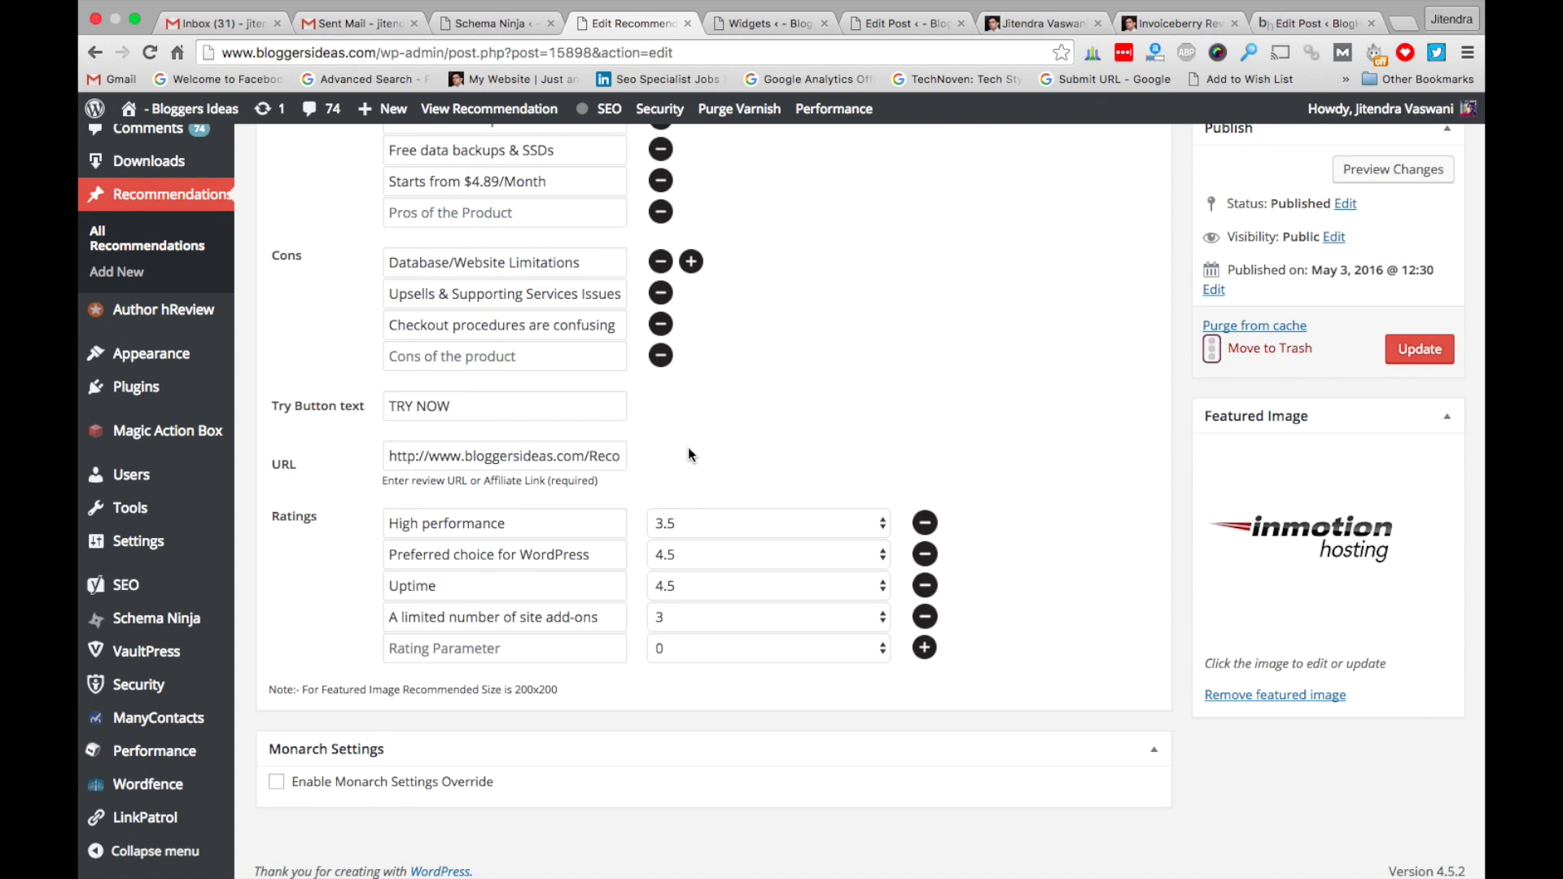
{"action": "scroll", "coordinate": [769, 435], "scroll_direction": "up", "scroll_amount": 5}
{"action": "scroll", "coordinate": [769, 435], "scroll_direction": "down", "scroll_amount": 2}
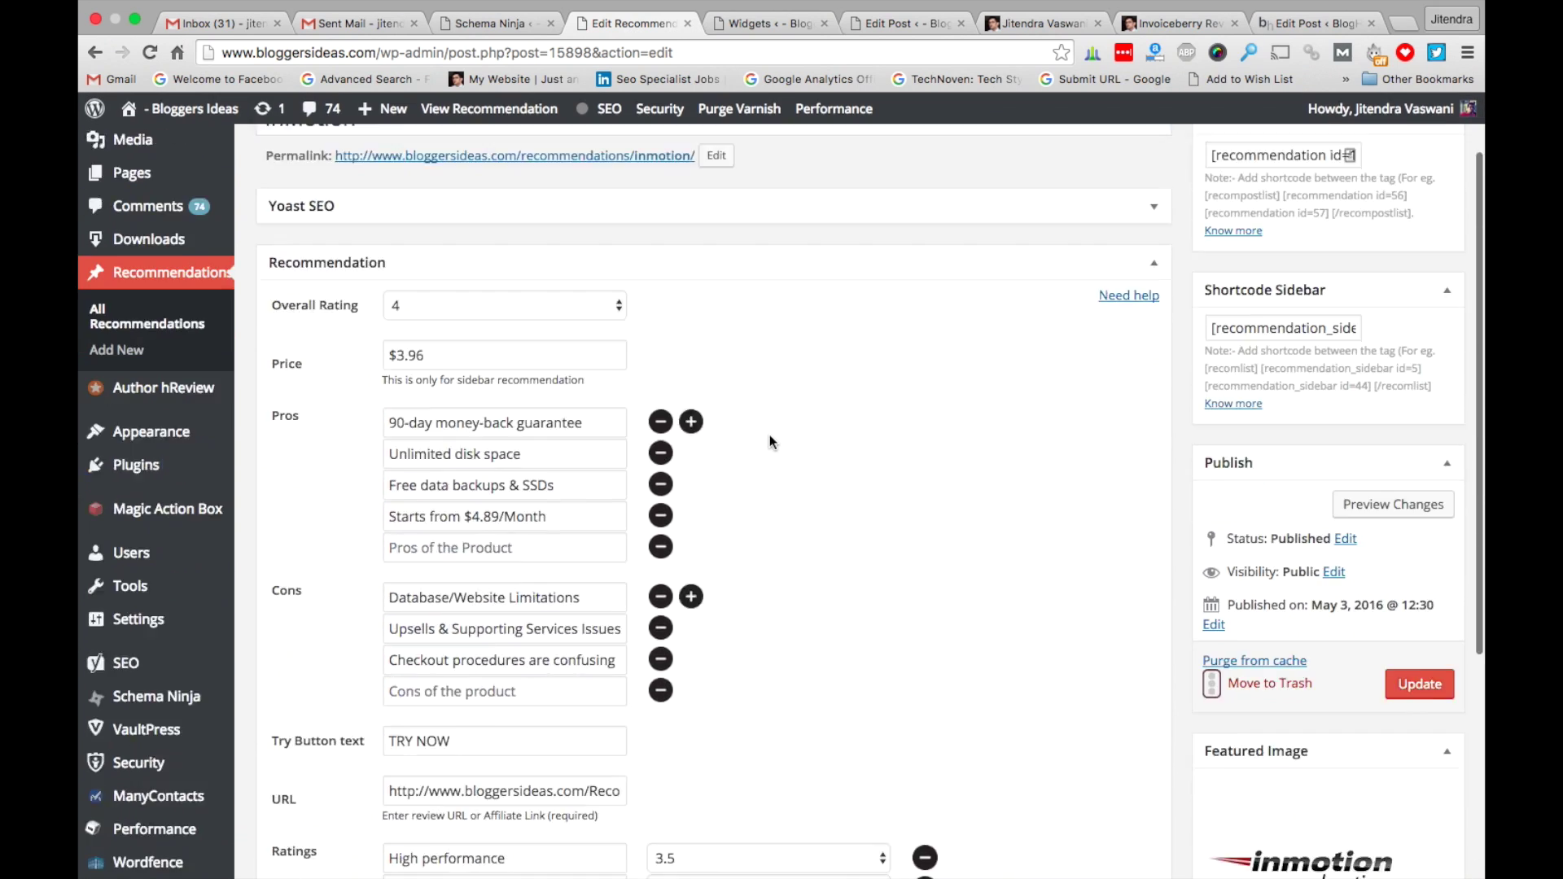
{"action": "scroll", "coordinate": [770, 435], "scroll_direction": "down", "scroll_amount": 5}
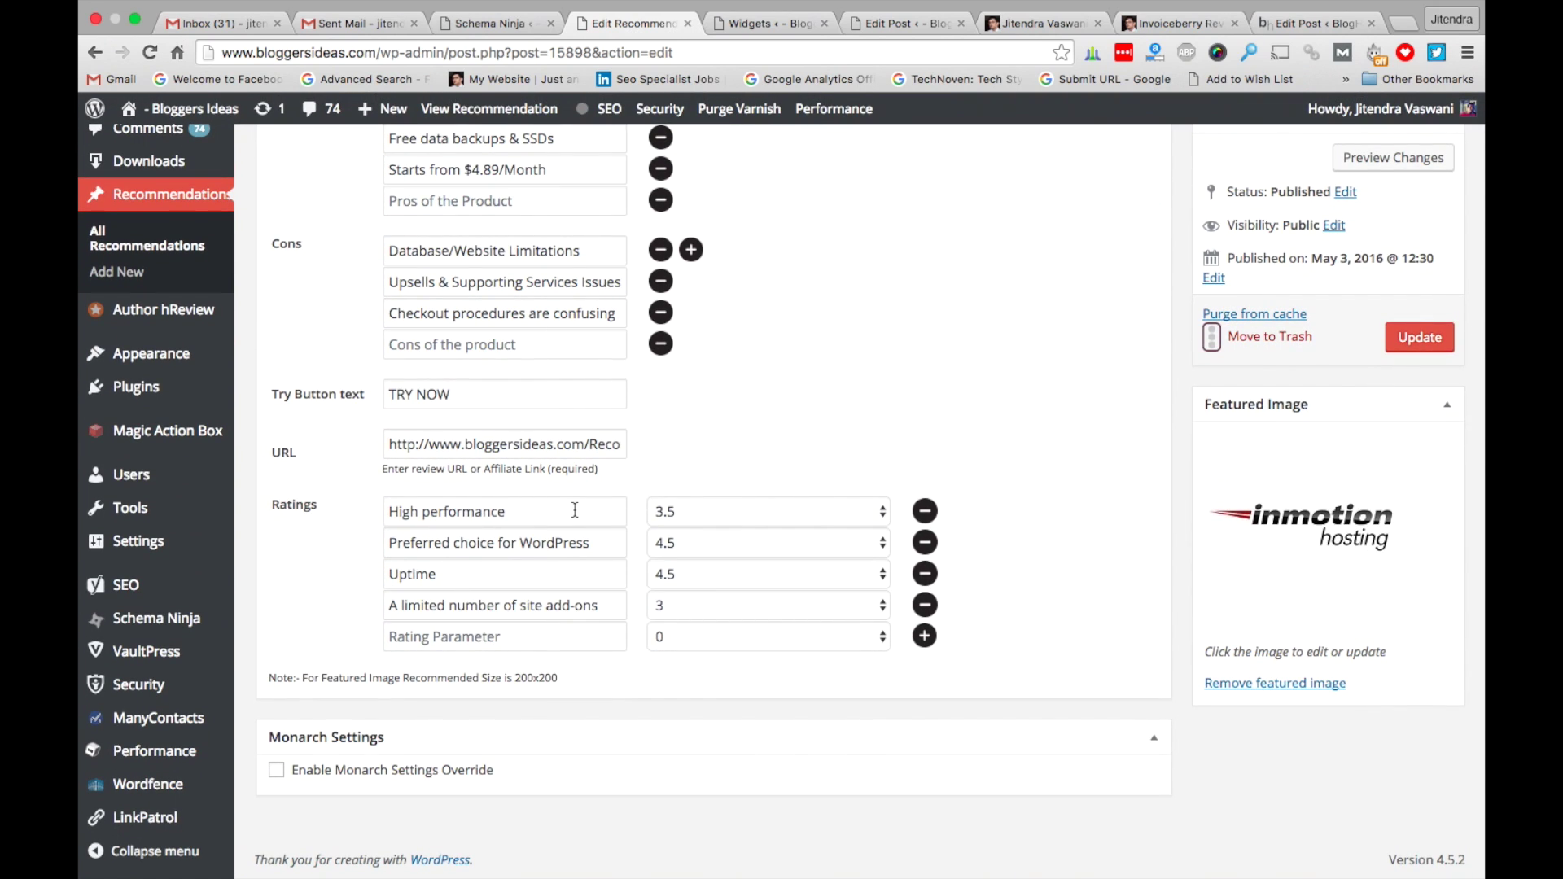
{"action": "left_click", "coordinate": [780, 511]}
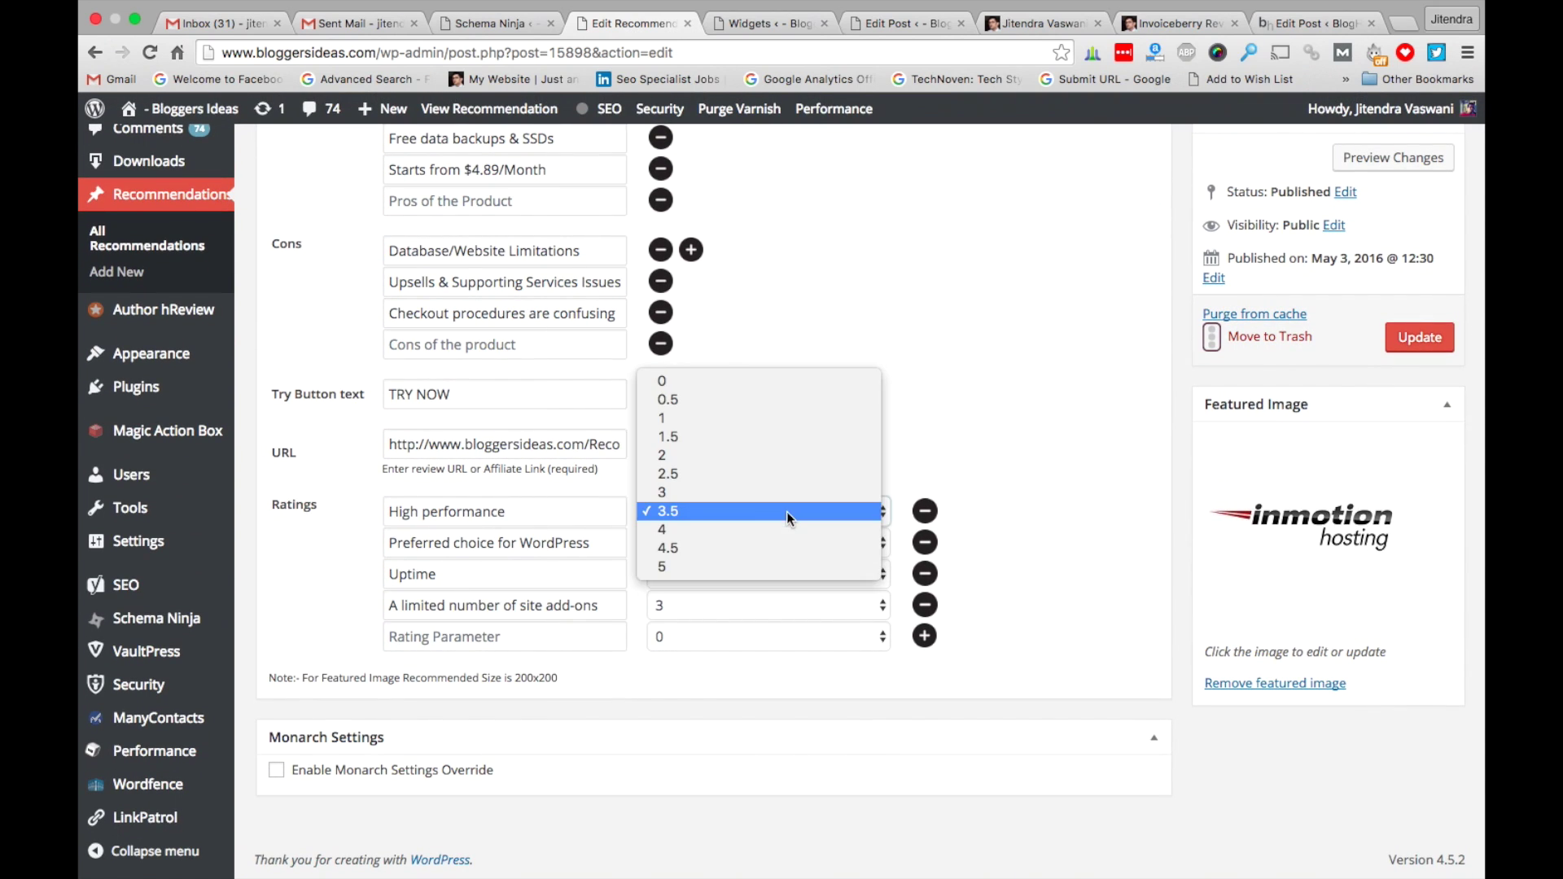
{"action": "left_click", "coordinate": [1005, 396]}
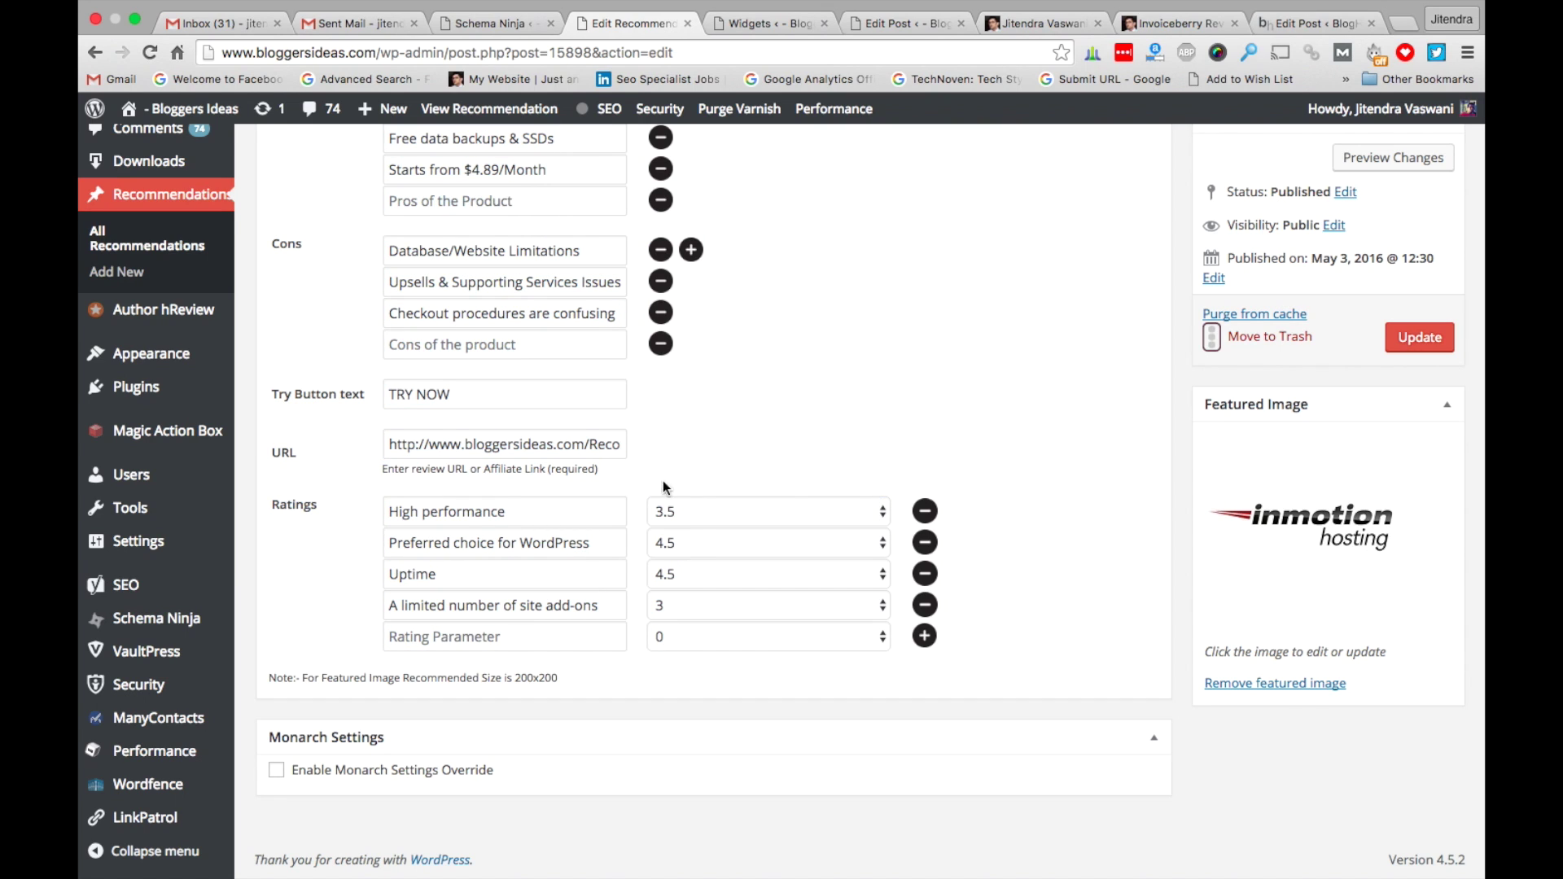
{"action": "left_click", "coordinate": [700, 539]}
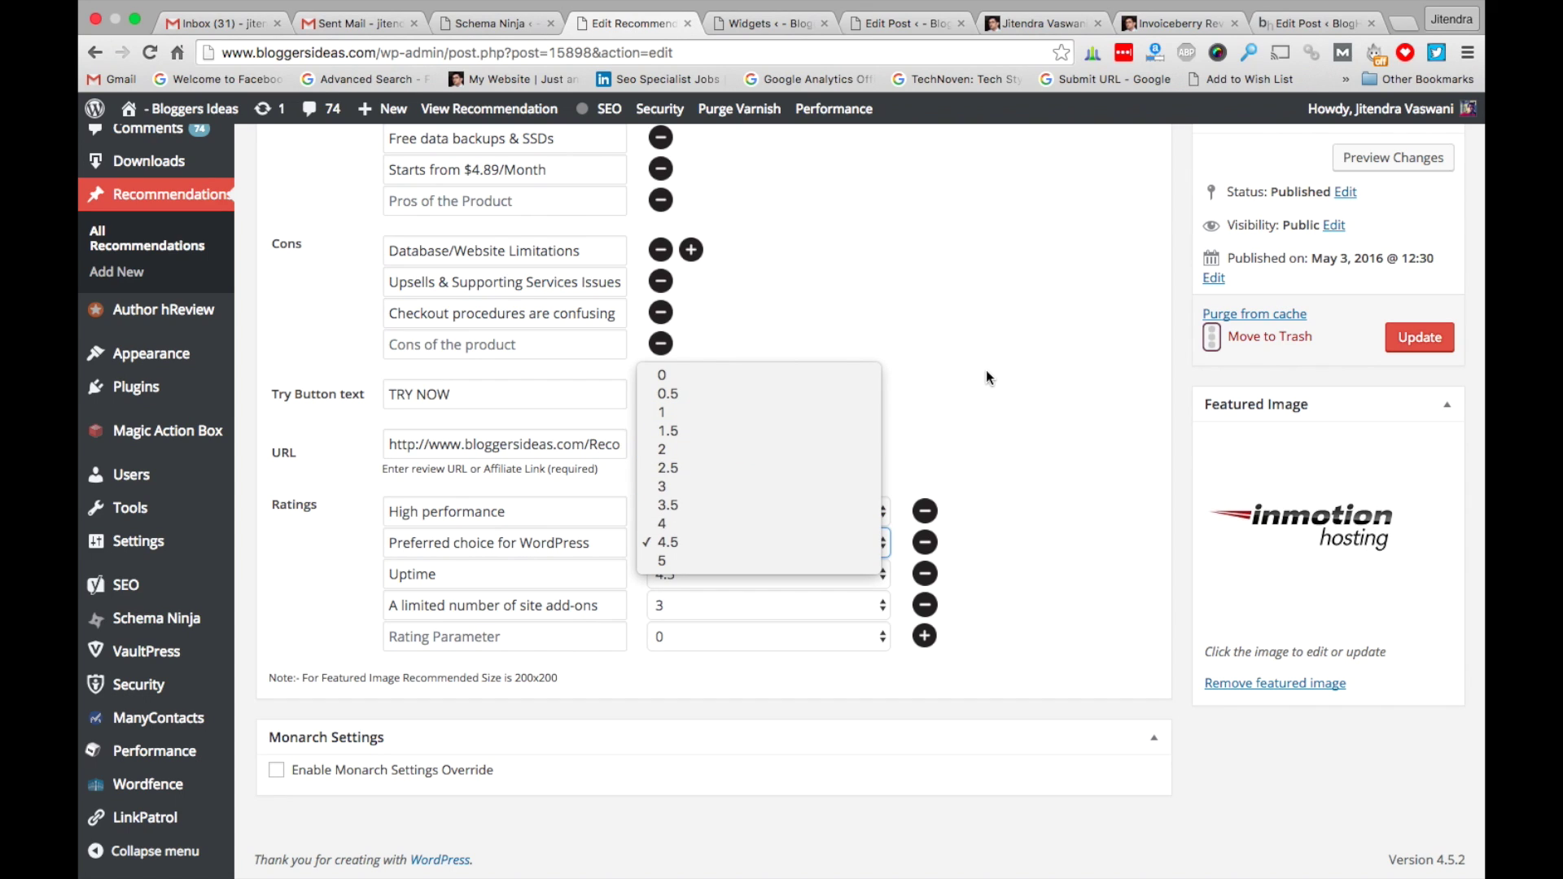
{"action": "left_click", "coordinate": [960, 397]}
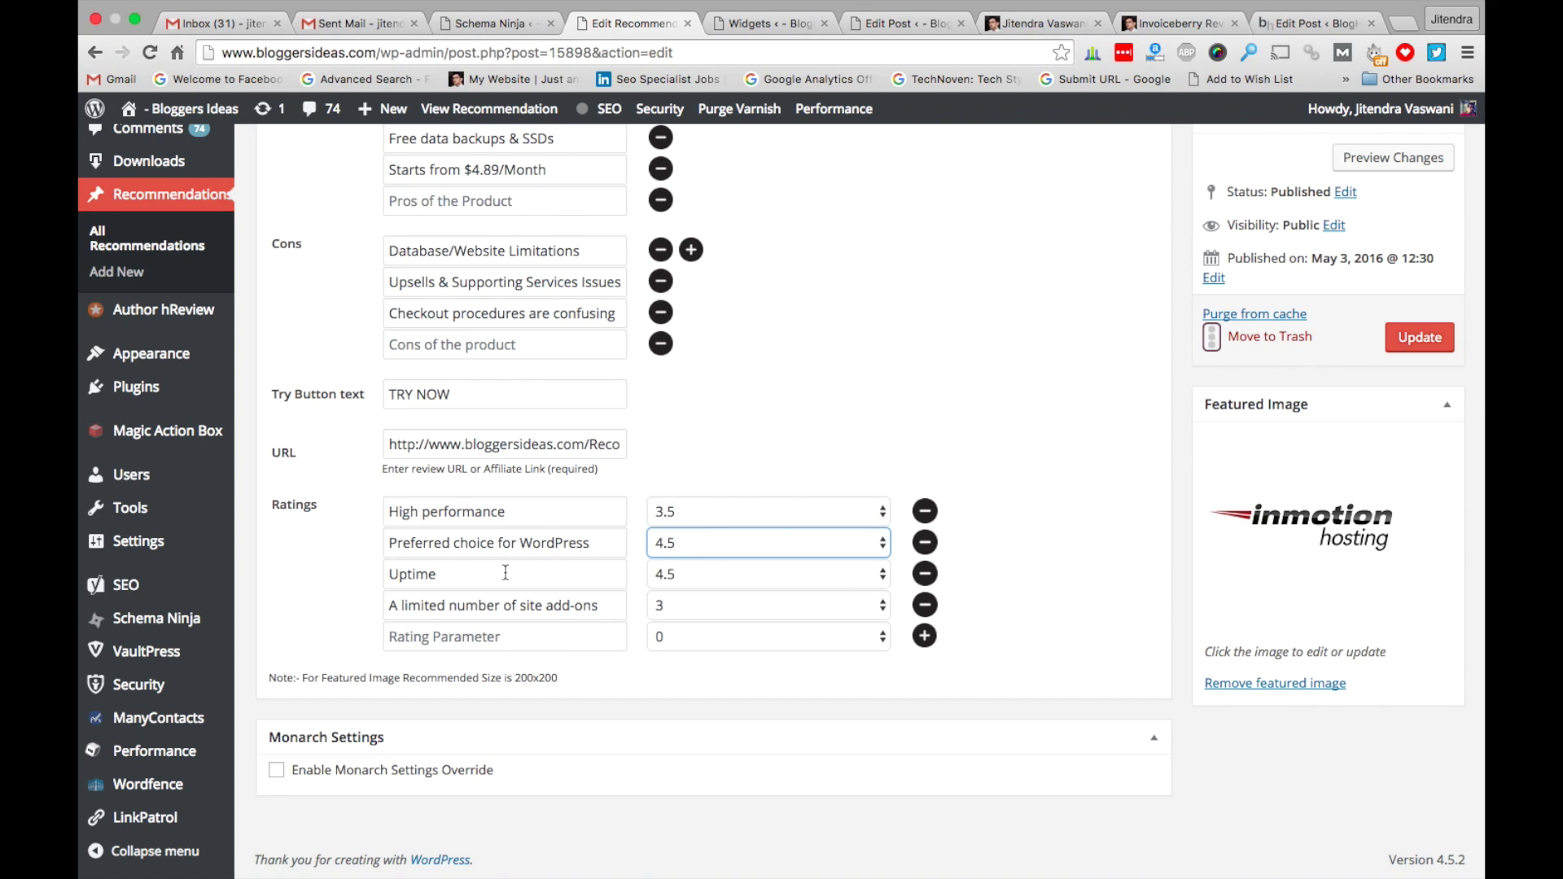
{"action": "left_click", "coordinate": [739, 577]}
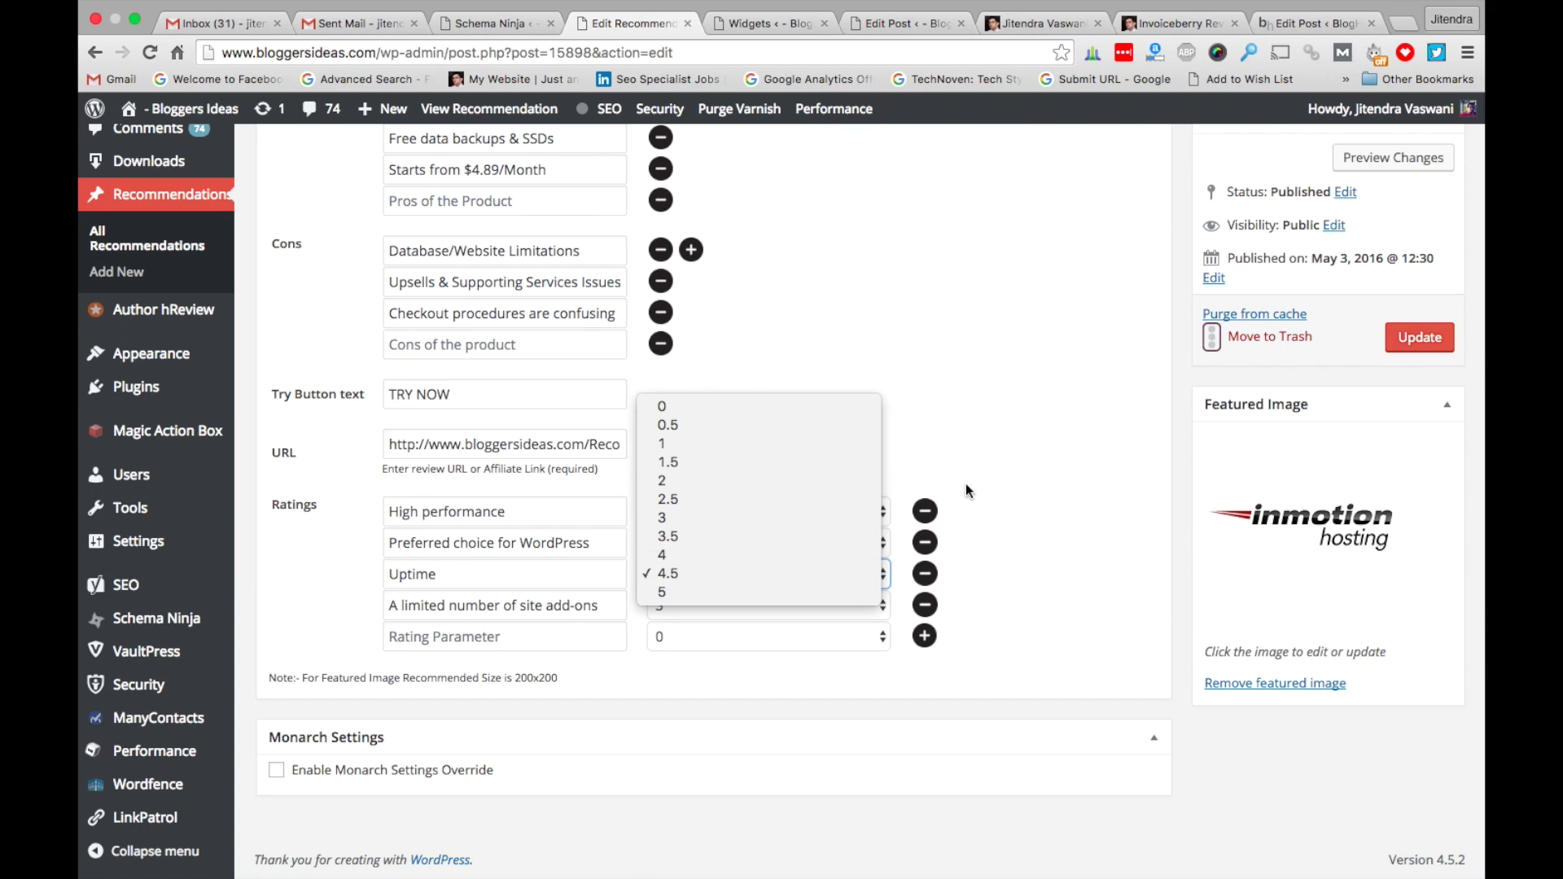
{"action": "left_click", "coordinate": [989, 471]}
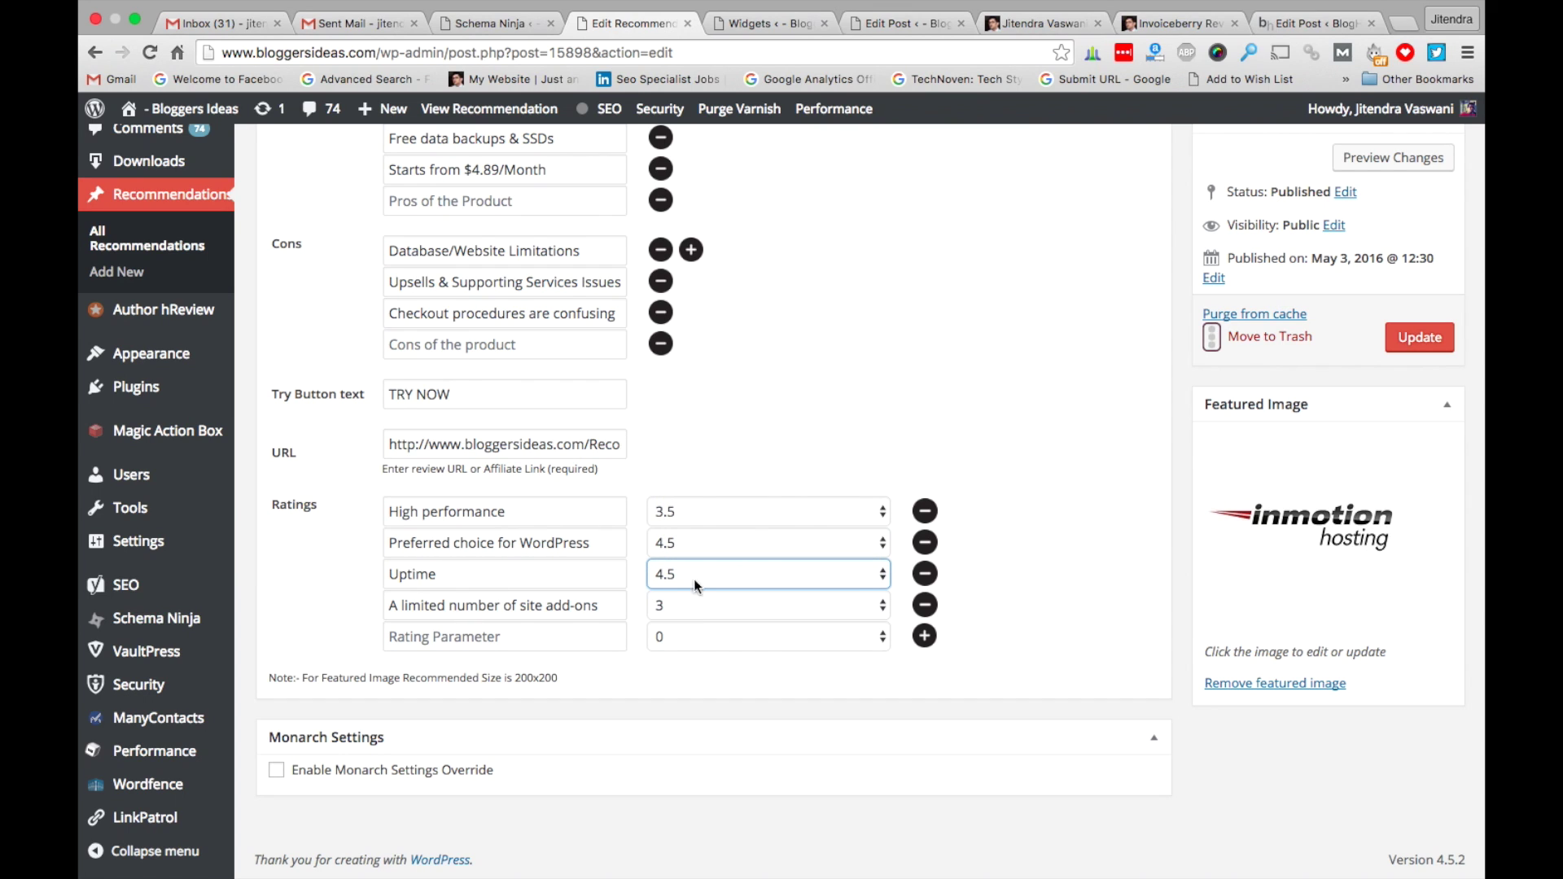
{"action": "scroll", "coordinate": [902, 395], "scroll_direction": "up", "scroll_amount": 1}
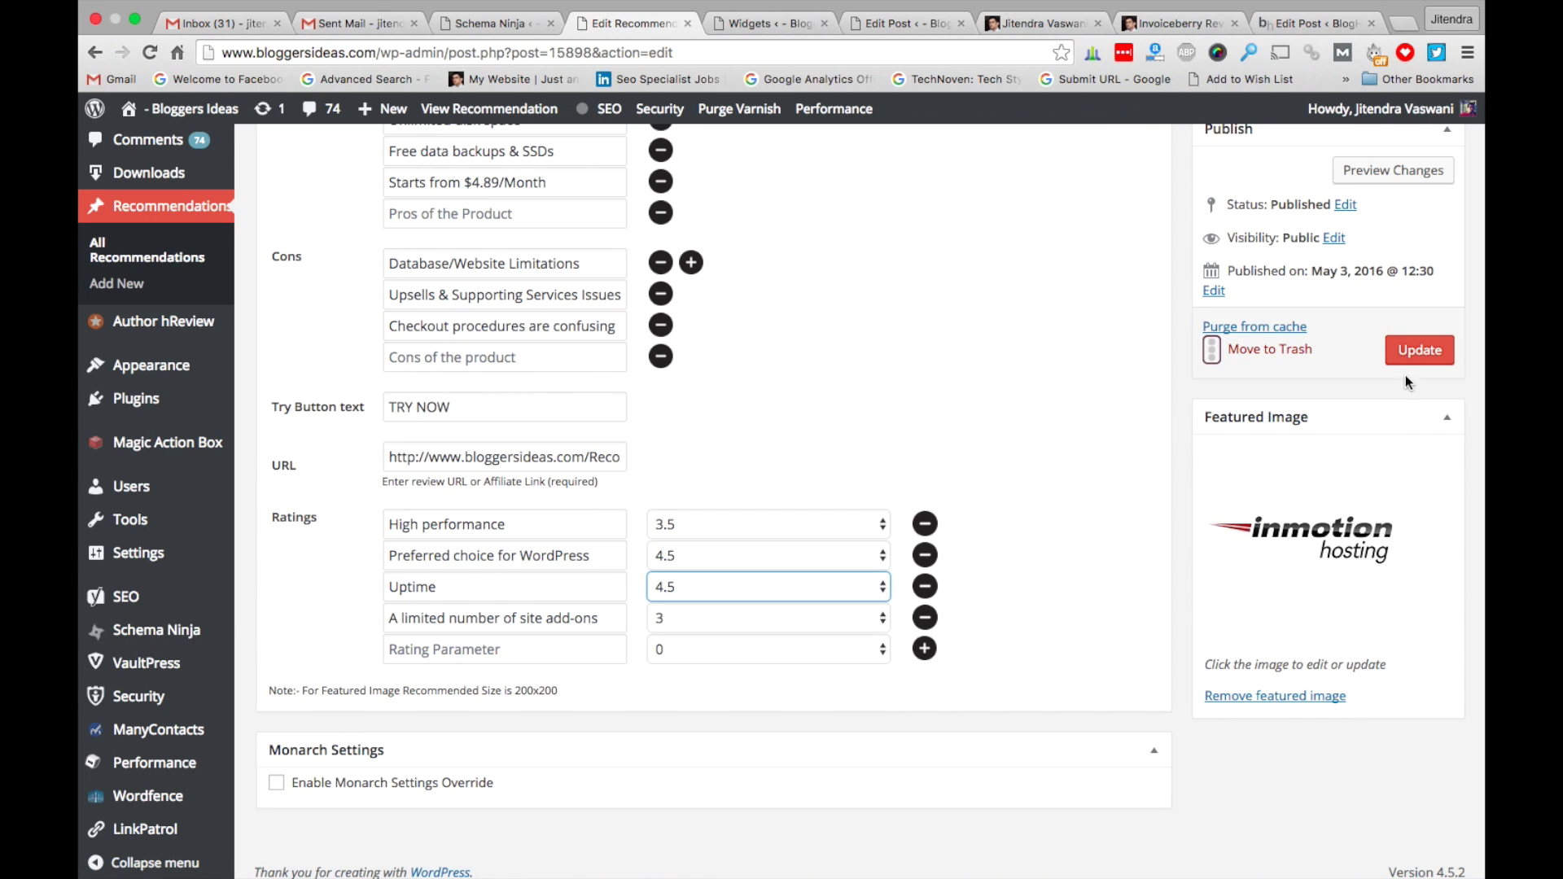
{"action": "scroll", "coordinate": [960, 485], "scroll_direction": "up", "scroll_amount": 5}
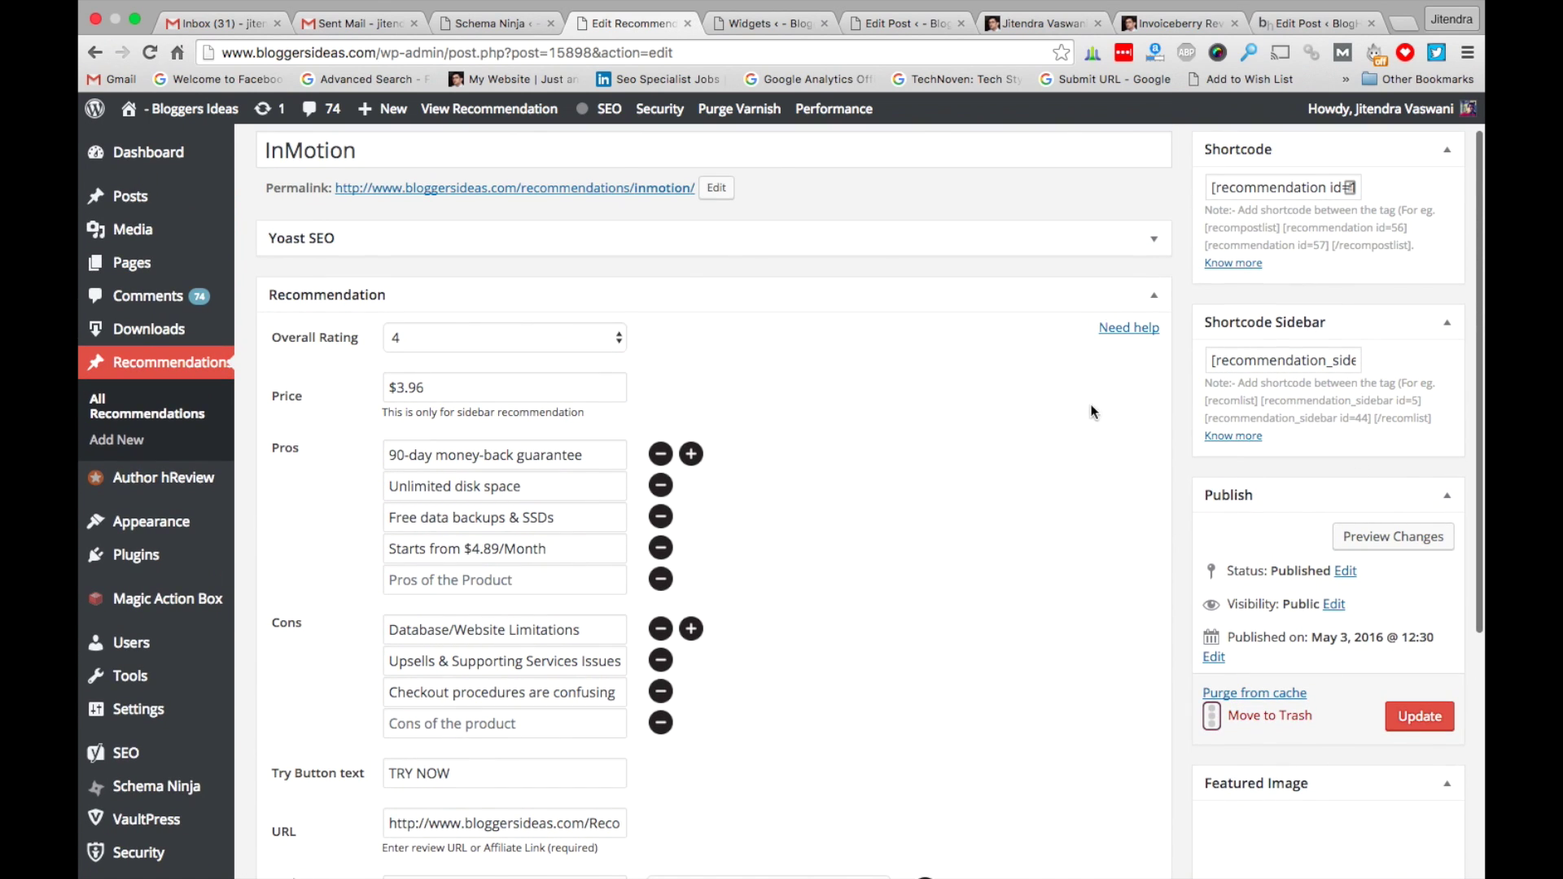
{"action": "scroll", "coordinate": [1096, 411], "scroll_direction": "up", "scroll_amount": 2}
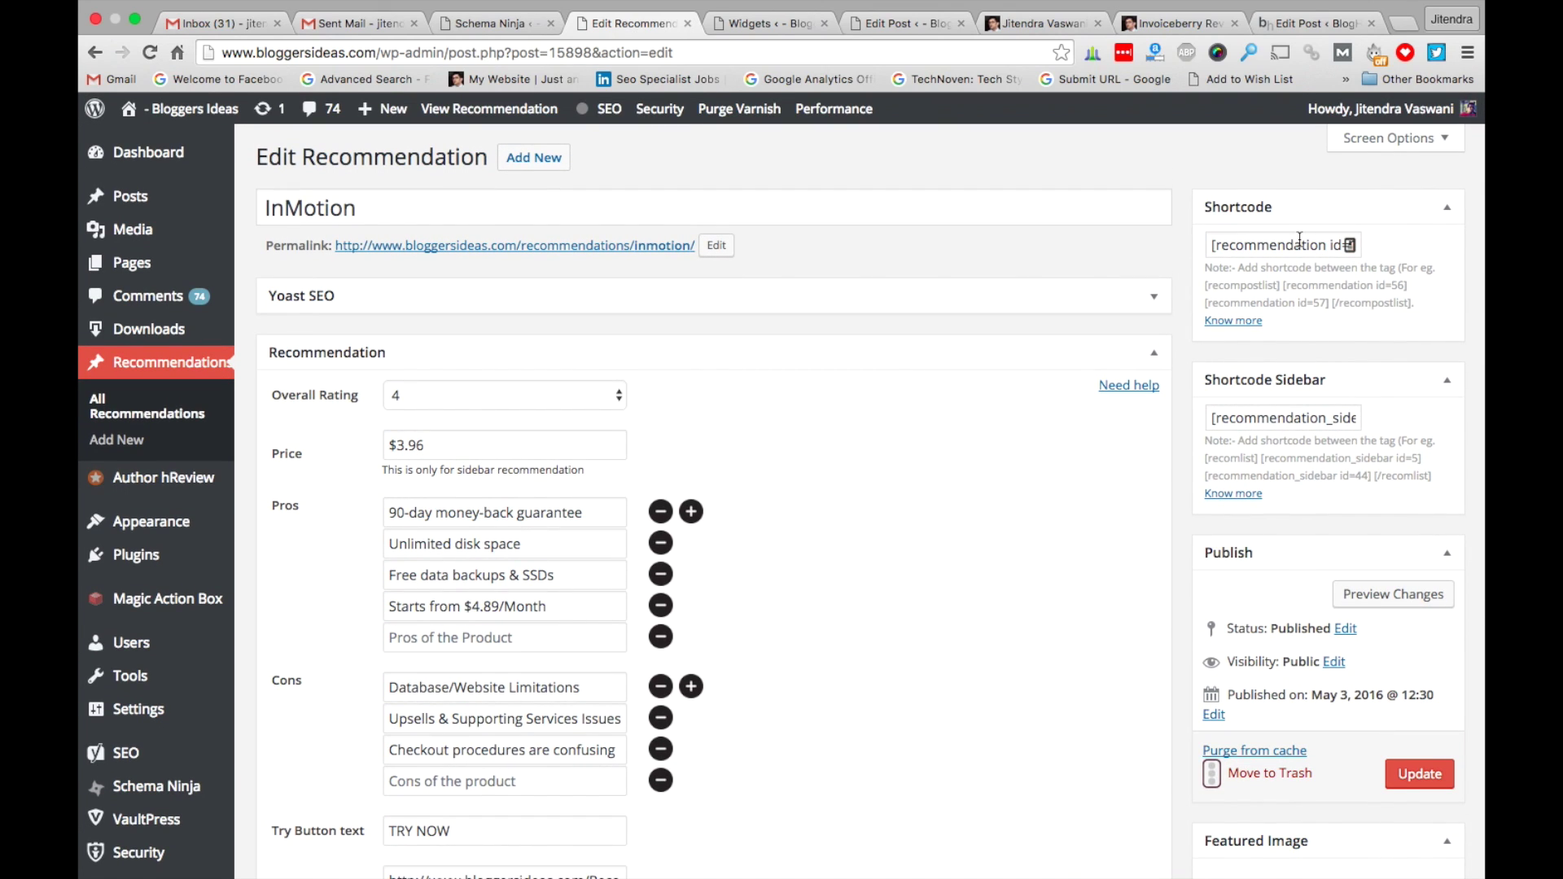
Copy the shortcode [recommendation id=15898] and paste it above the post's first paragraph
{"action": "left_click", "coordinate": [1299, 239]}
{"action": "key", "text": "super+c"}
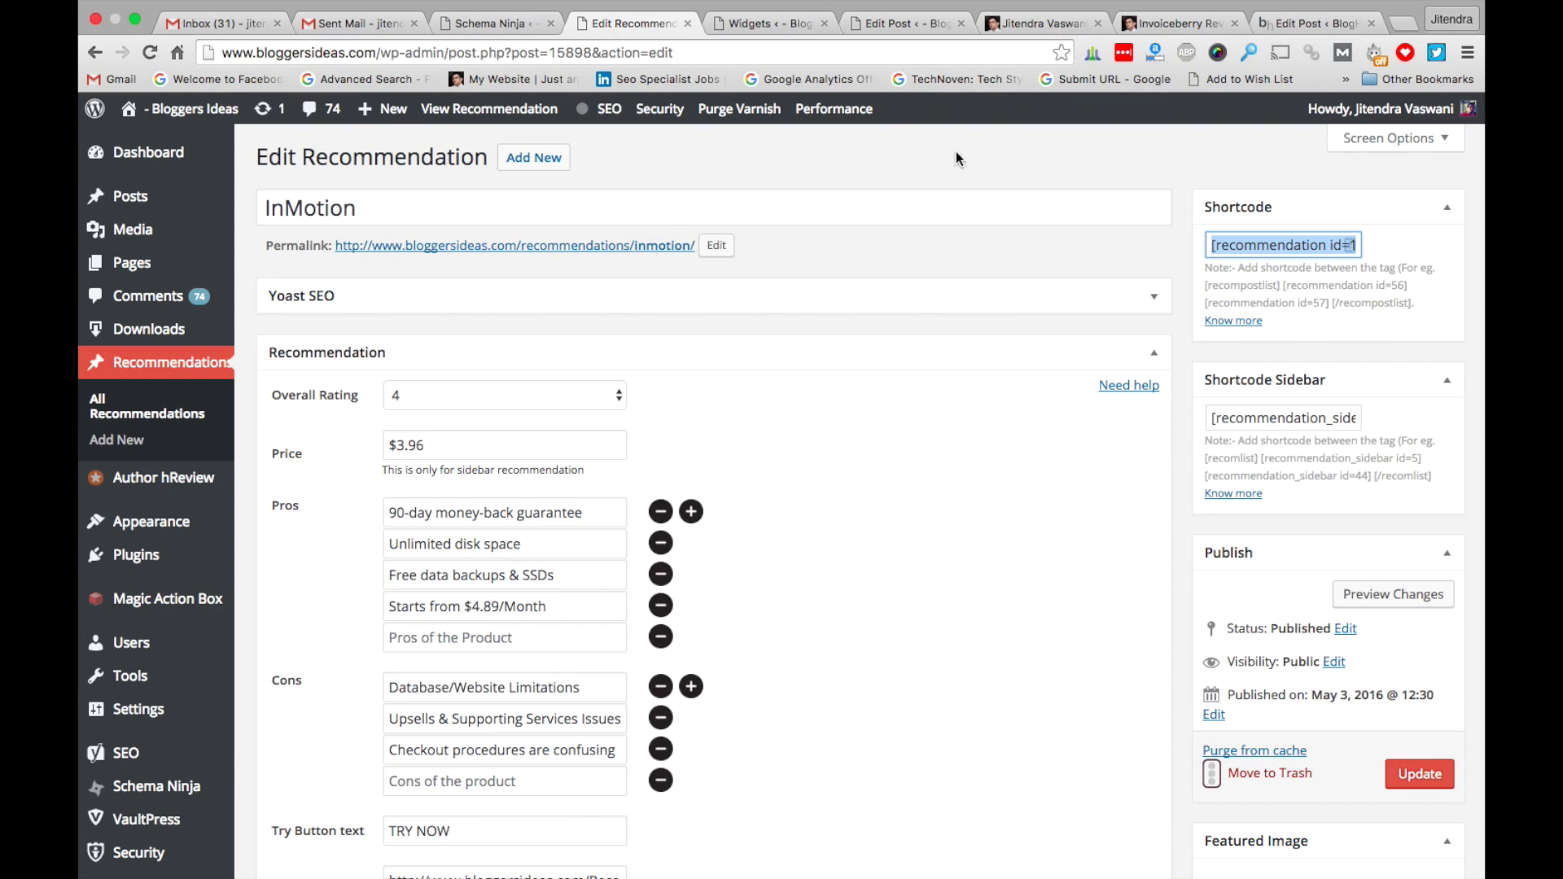
{"action": "left_click", "coordinate": [912, 21]}
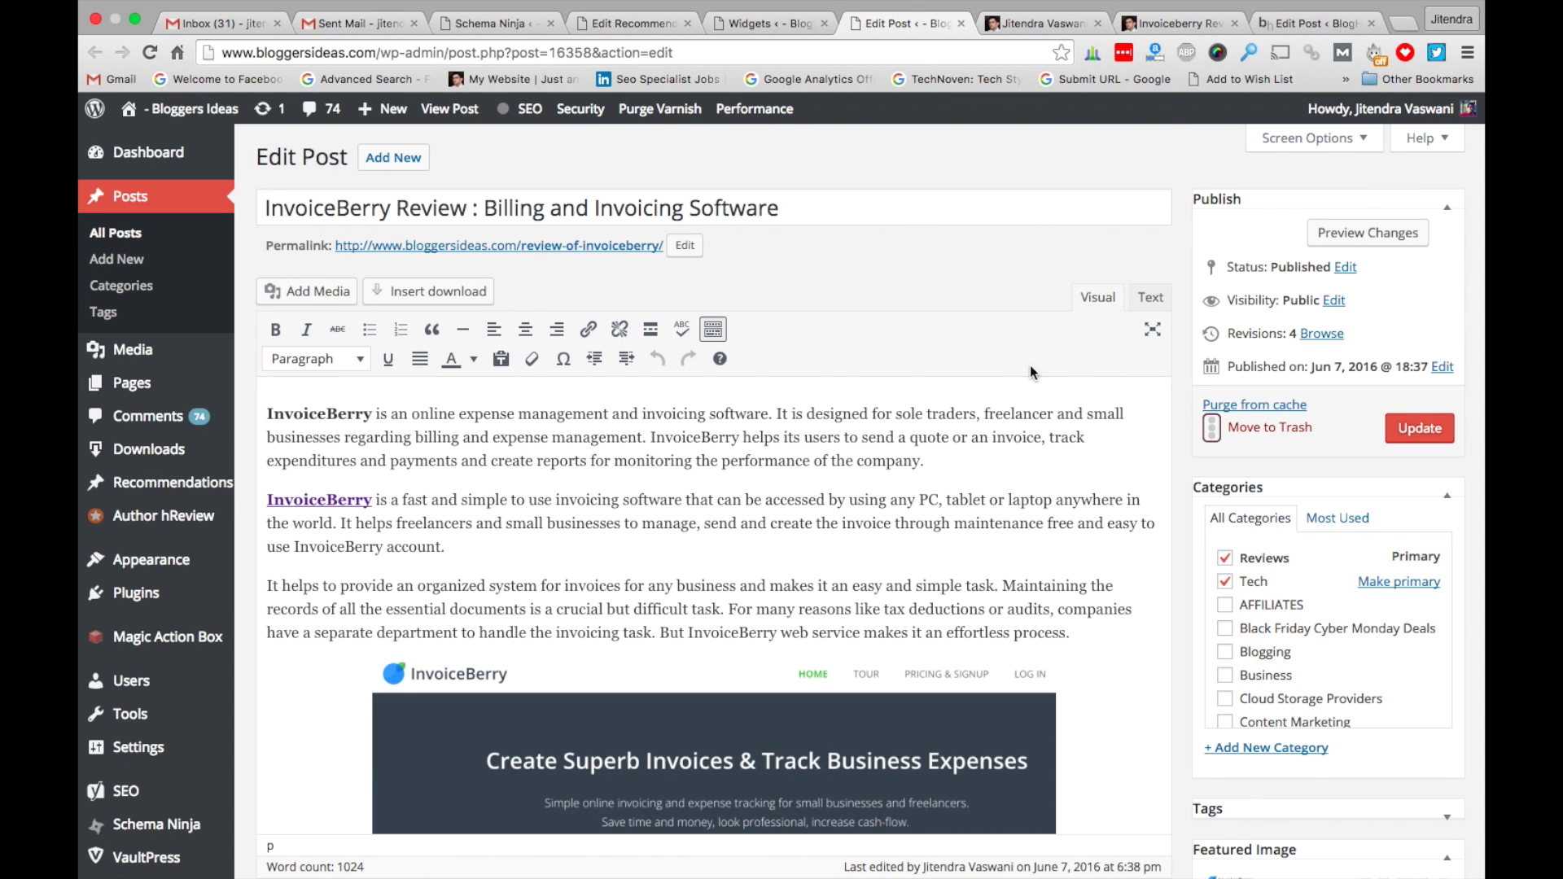
{"action": "left_click", "coordinate": [271, 406]}
{"action": "key", "text": "Return"}
{"action": "key", "text": "Return"}
{"action": "key", "text": "Up"}
{"action": "key", "text": "super+v"}
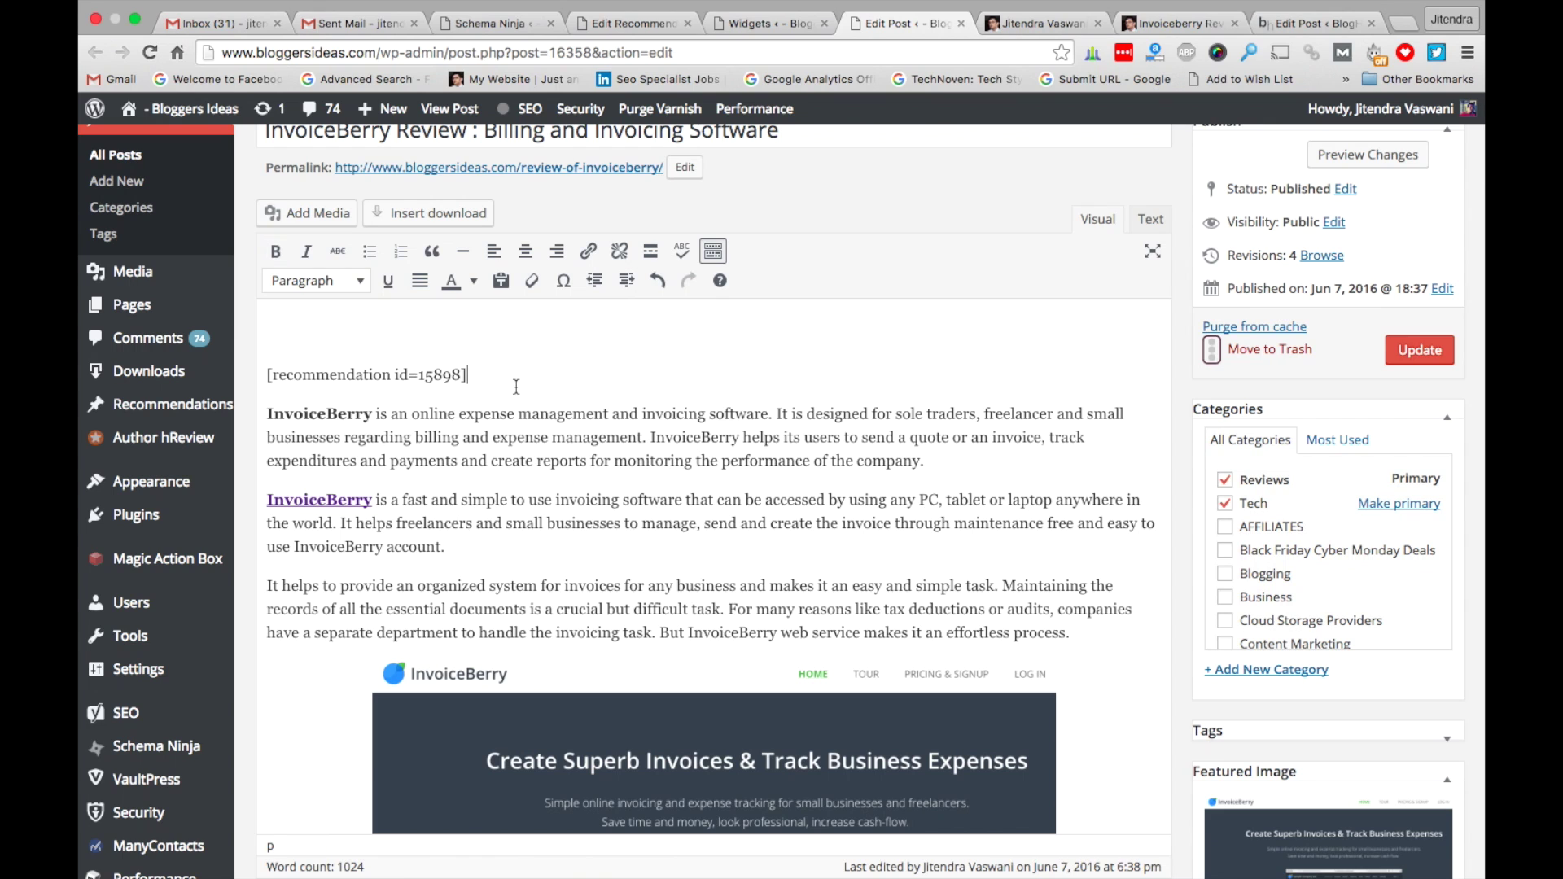
Update the InvoiceBerry post to save the inserted shortcode
{"action": "scroll", "coordinate": [1378, 404], "scroll_direction": "up", "scroll_amount": 2}
{"action": "left_click", "coordinate": [1408, 411]}
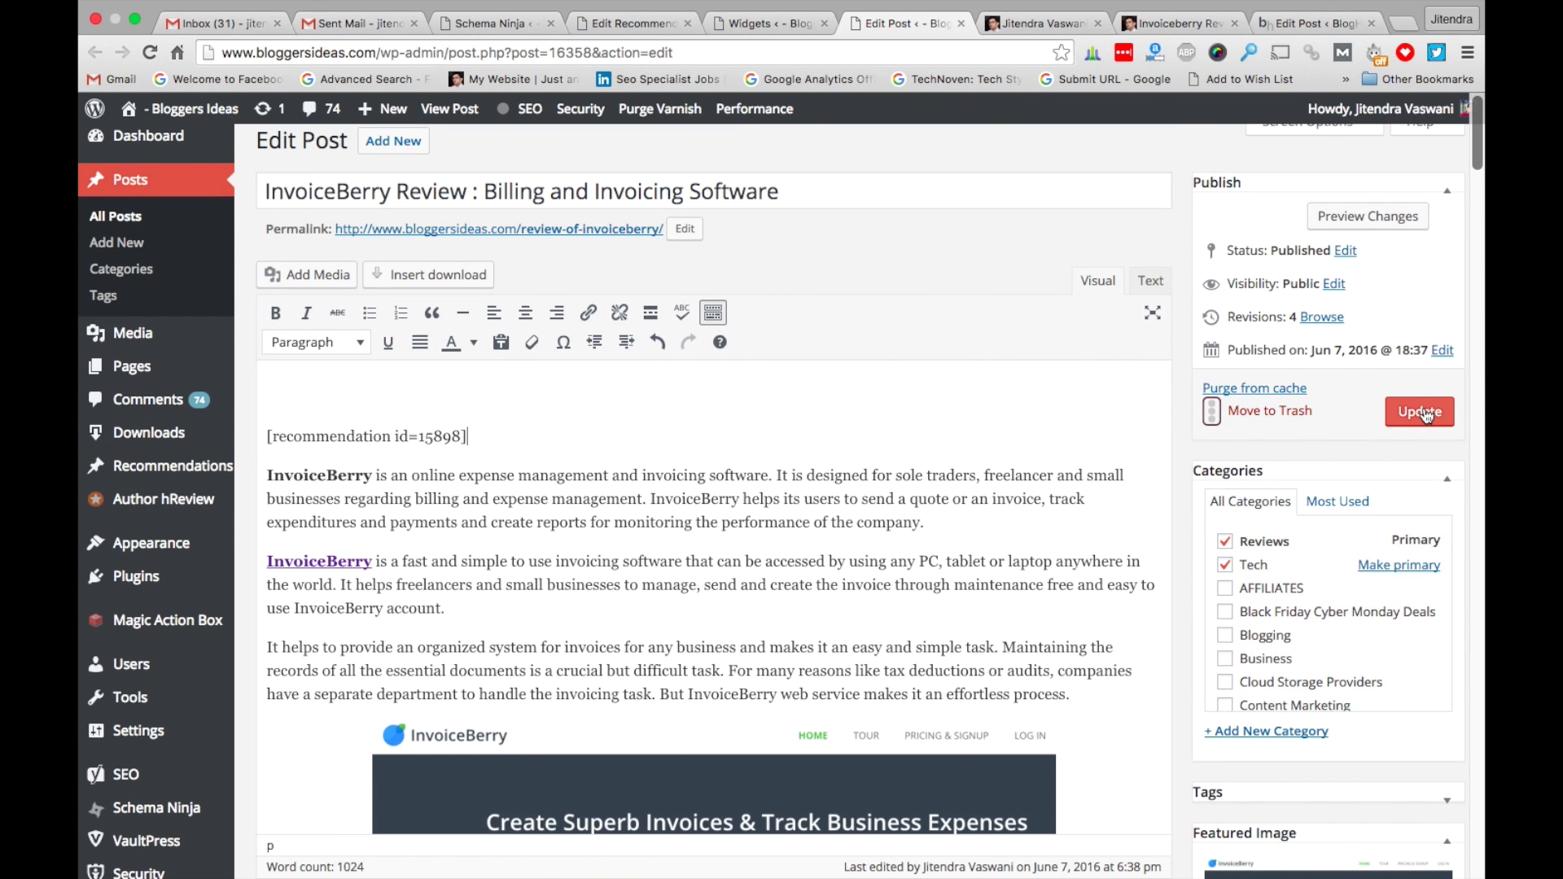
{"action": "scroll", "coordinate": [1057, 184], "scroll_direction": "up", "scroll_amount": 1}
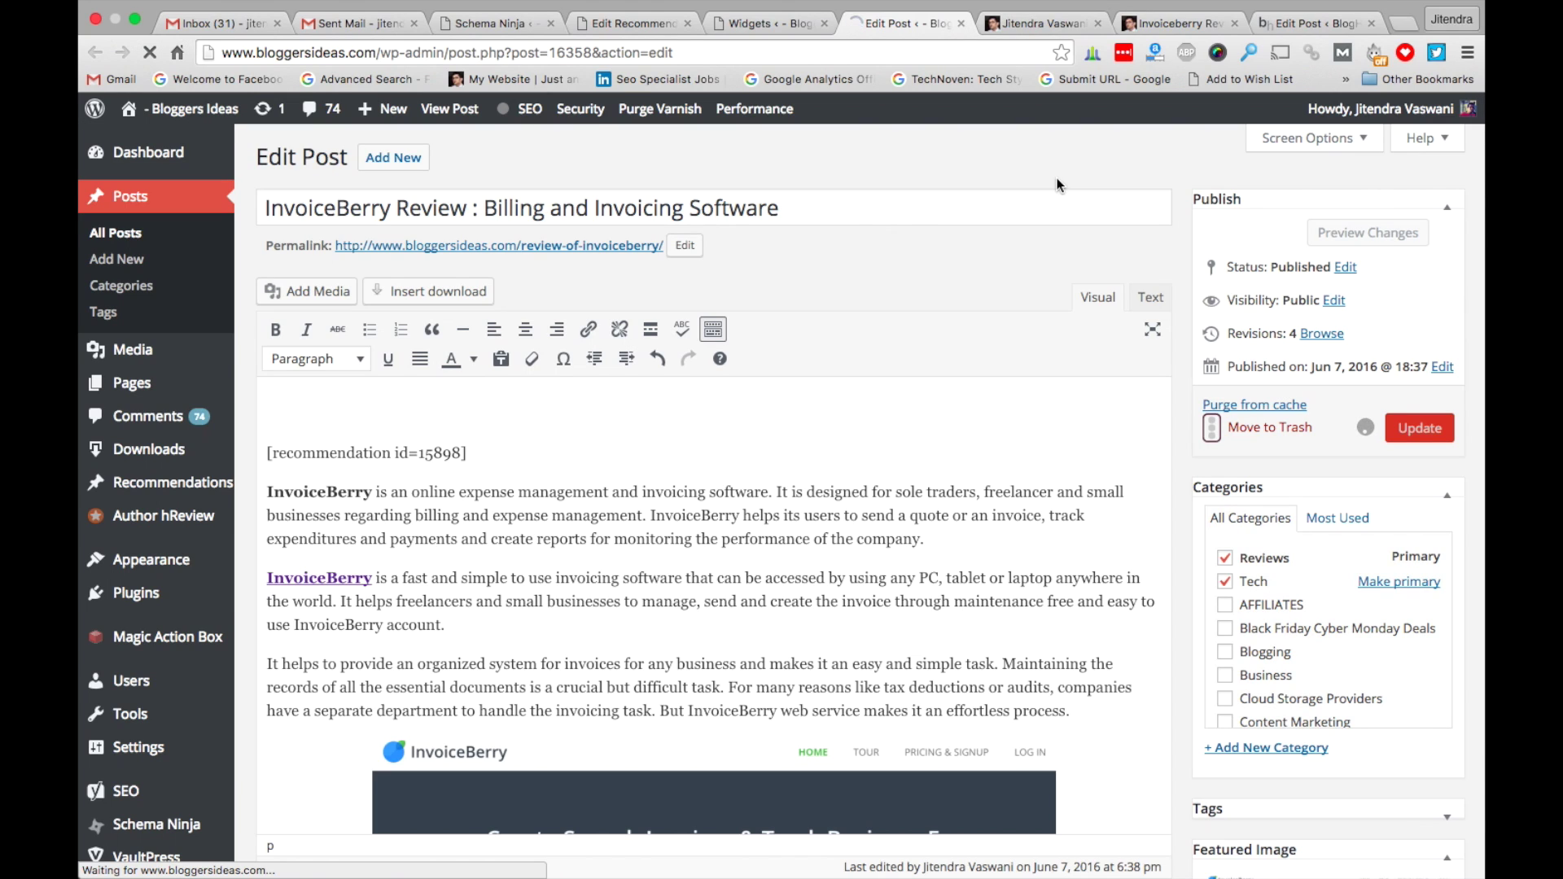
{"action": "left_click", "coordinate": [638, 24]}
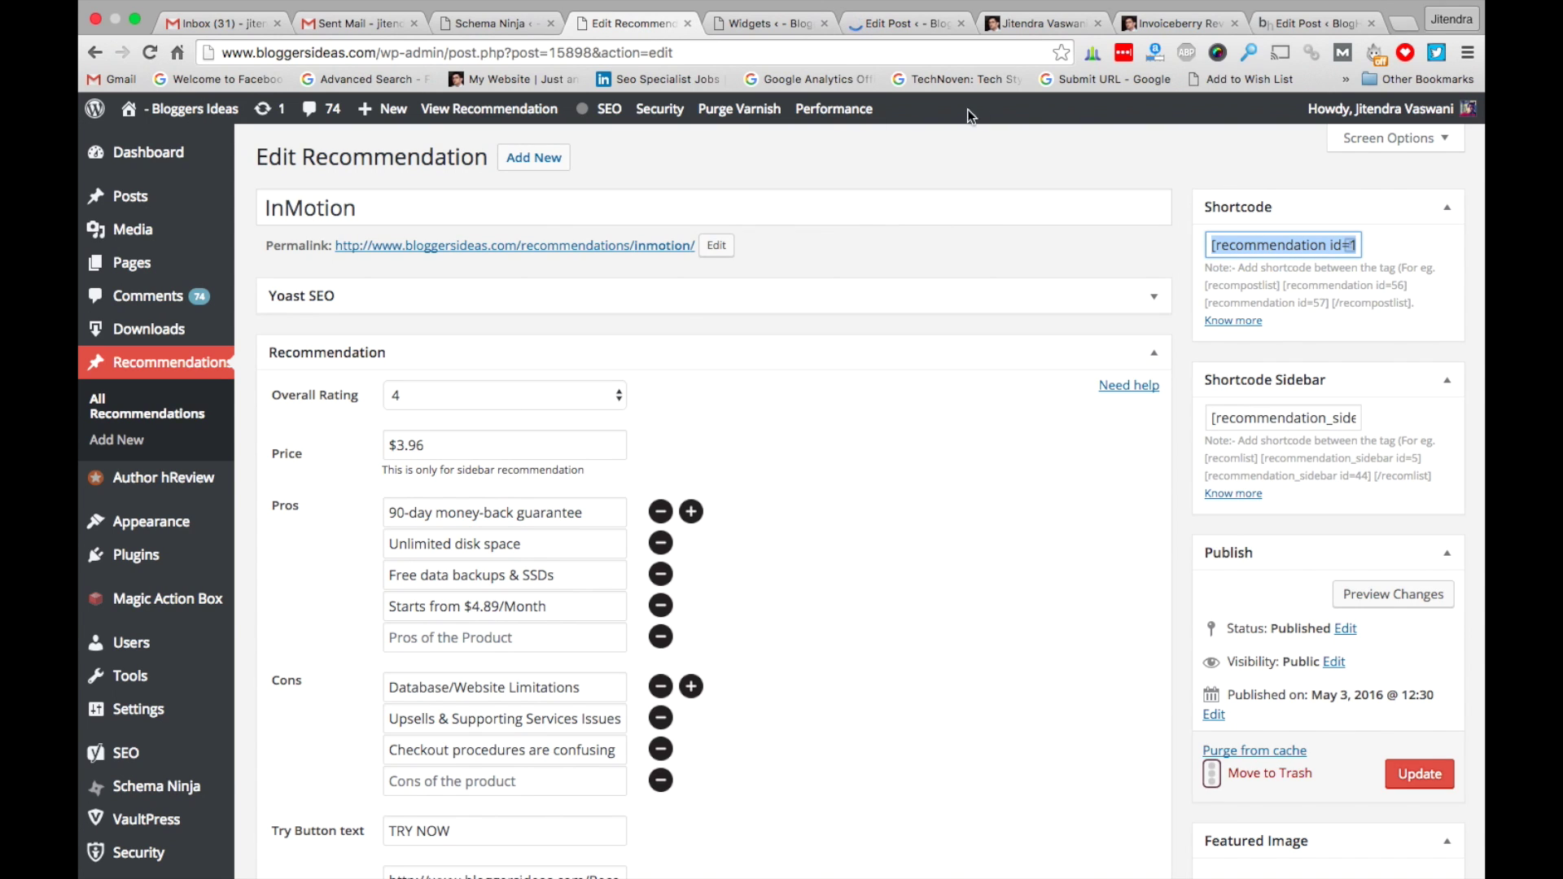
{"action": "left_click", "coordinate": [873, 28]}
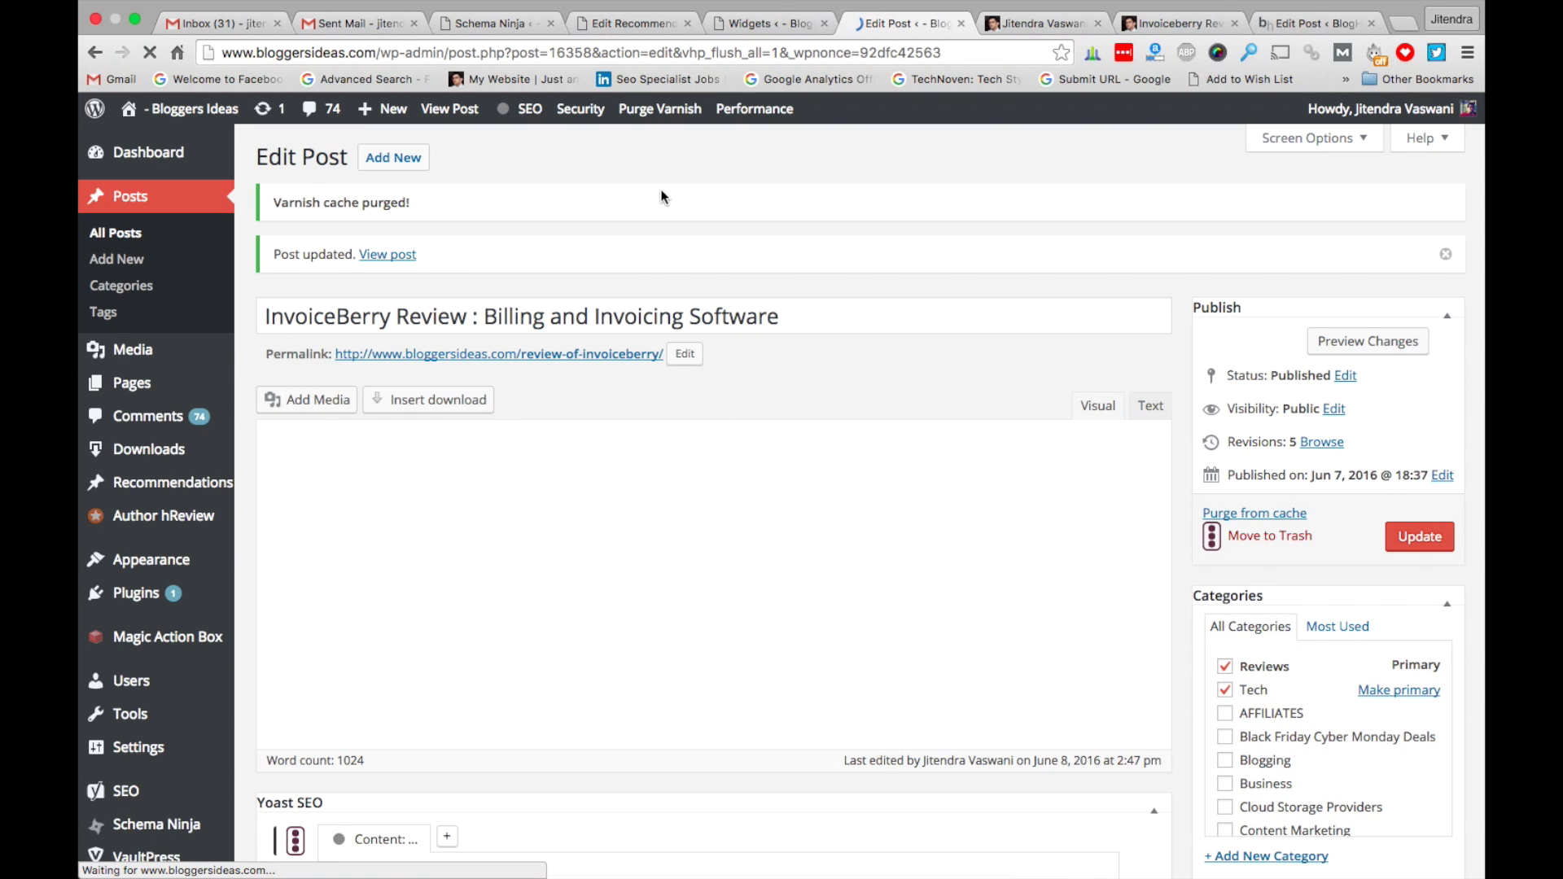
Open the live InvoiceBerry post and scroll down to the InMotion recommendation box
{"action": "left_click", "coordinate": [395, 241], "text": "super"}
{"action": "left_click", "coordinate": [949, 24]}
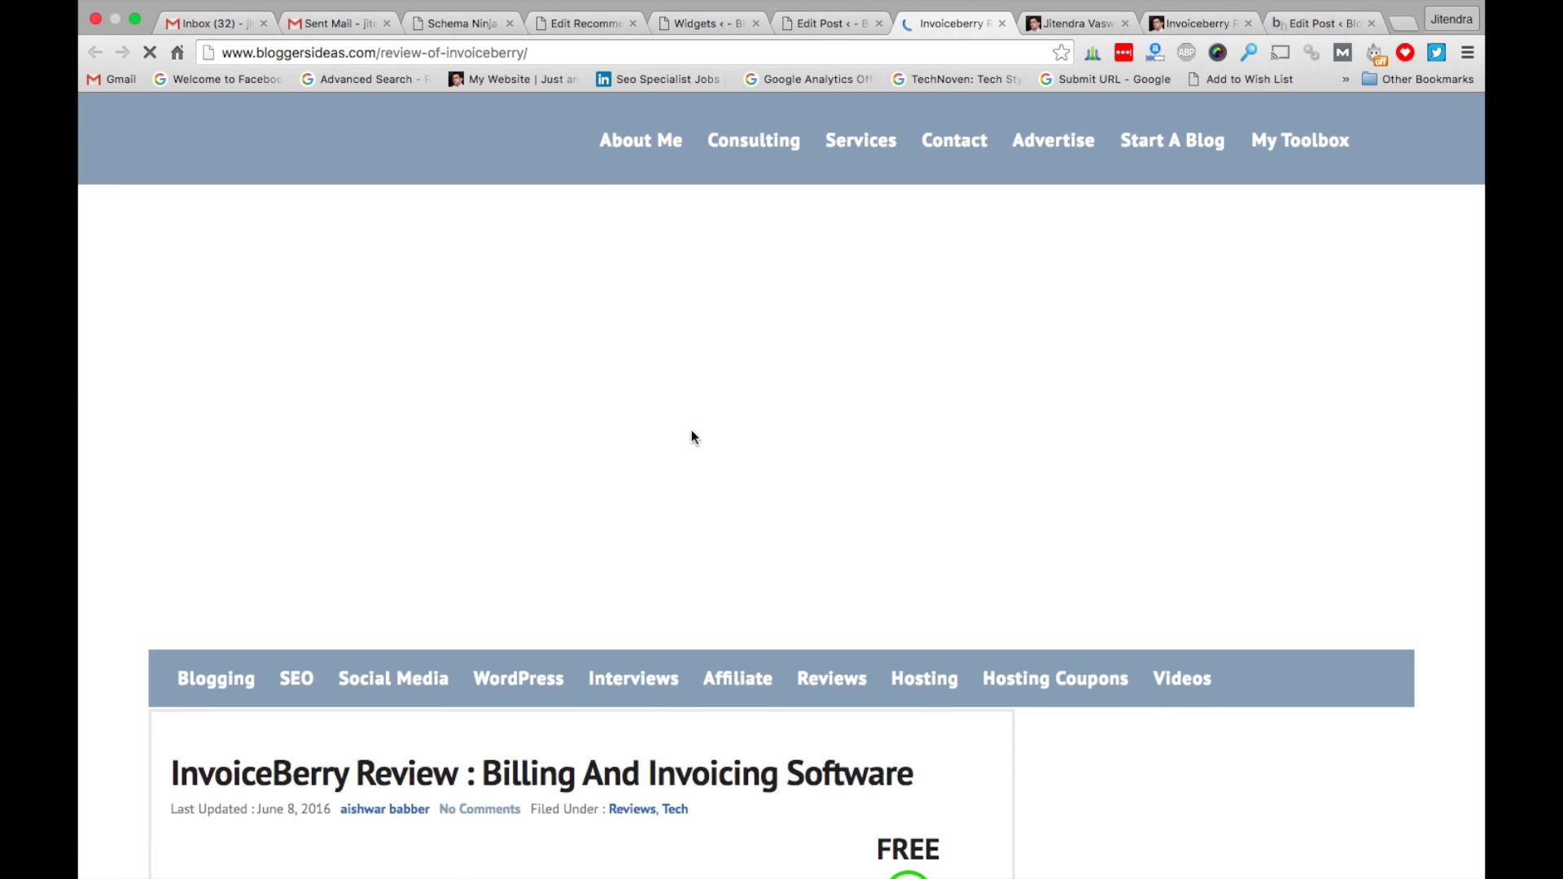
{"action": "scroll", "coordinate": [691, 432], "scroll_direction": "down", "scroll_amount": 13}
{"action": "scroll", "coordinate": [691, 429], "scroll_direction": "down", "scroll_amount": 6}
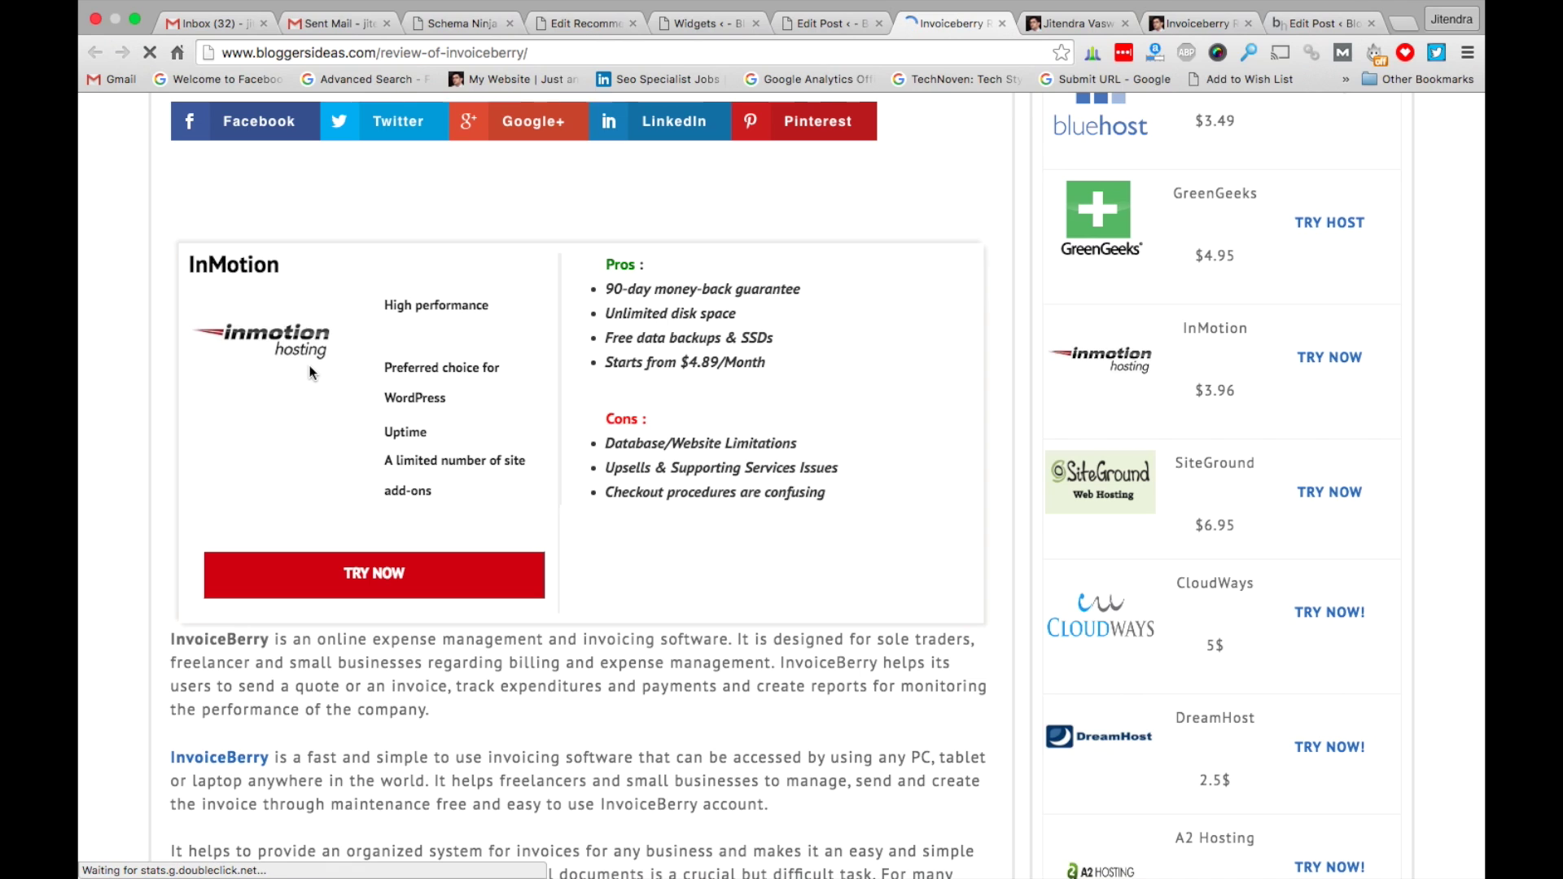
Look over the widgets page, homepage and other InvoiceBerry review, then return to the InMotion editor
{"action": "left_click", "coordinate": [829, 24]}
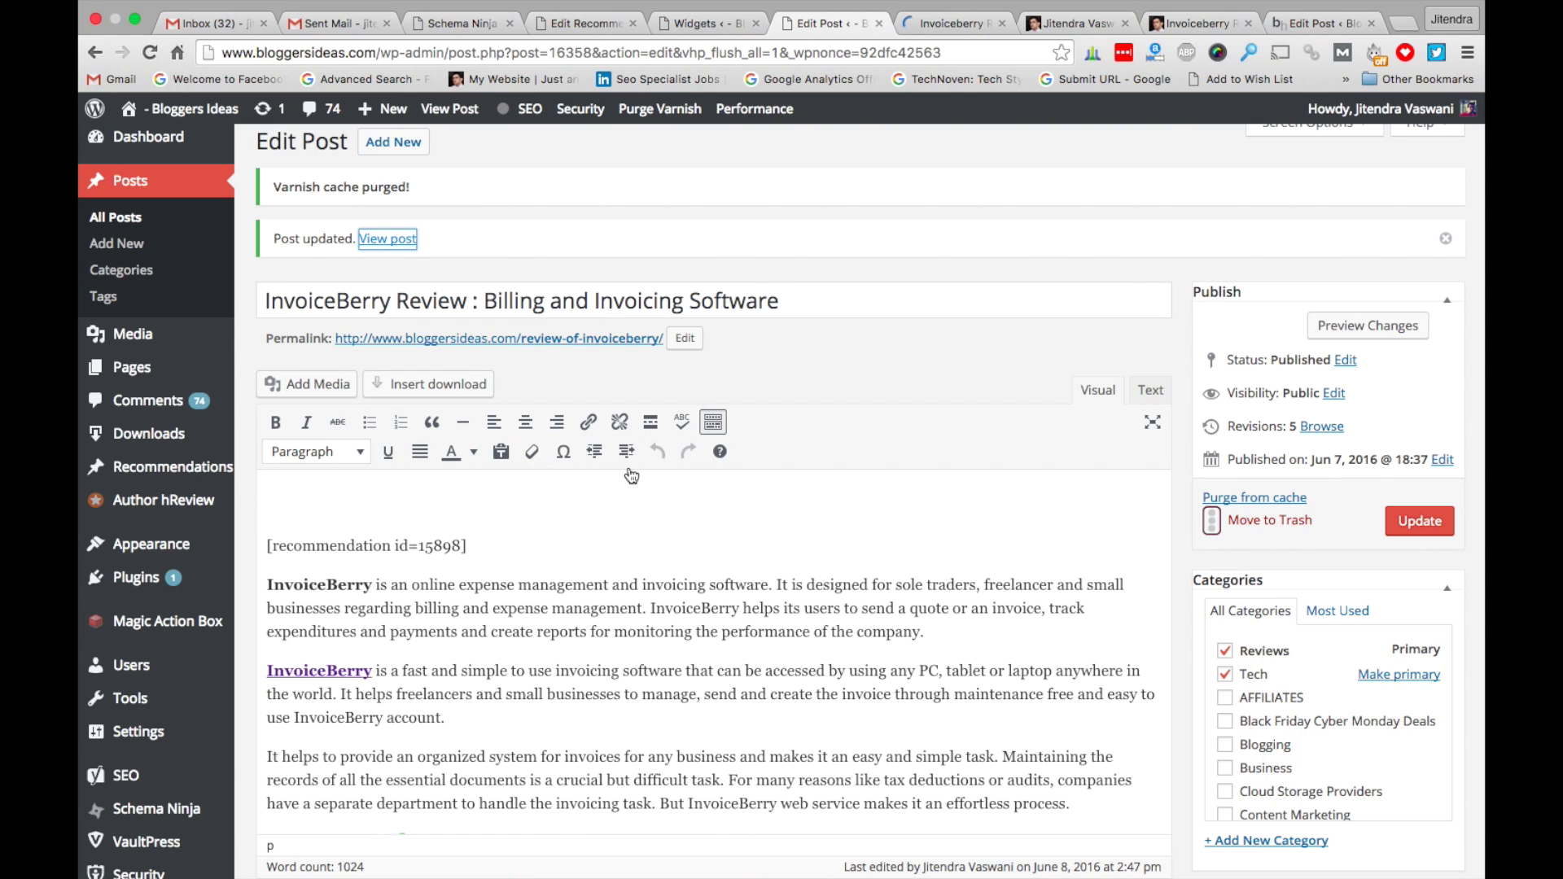
{"action": "left_click", "coordinate": [687, 23]}
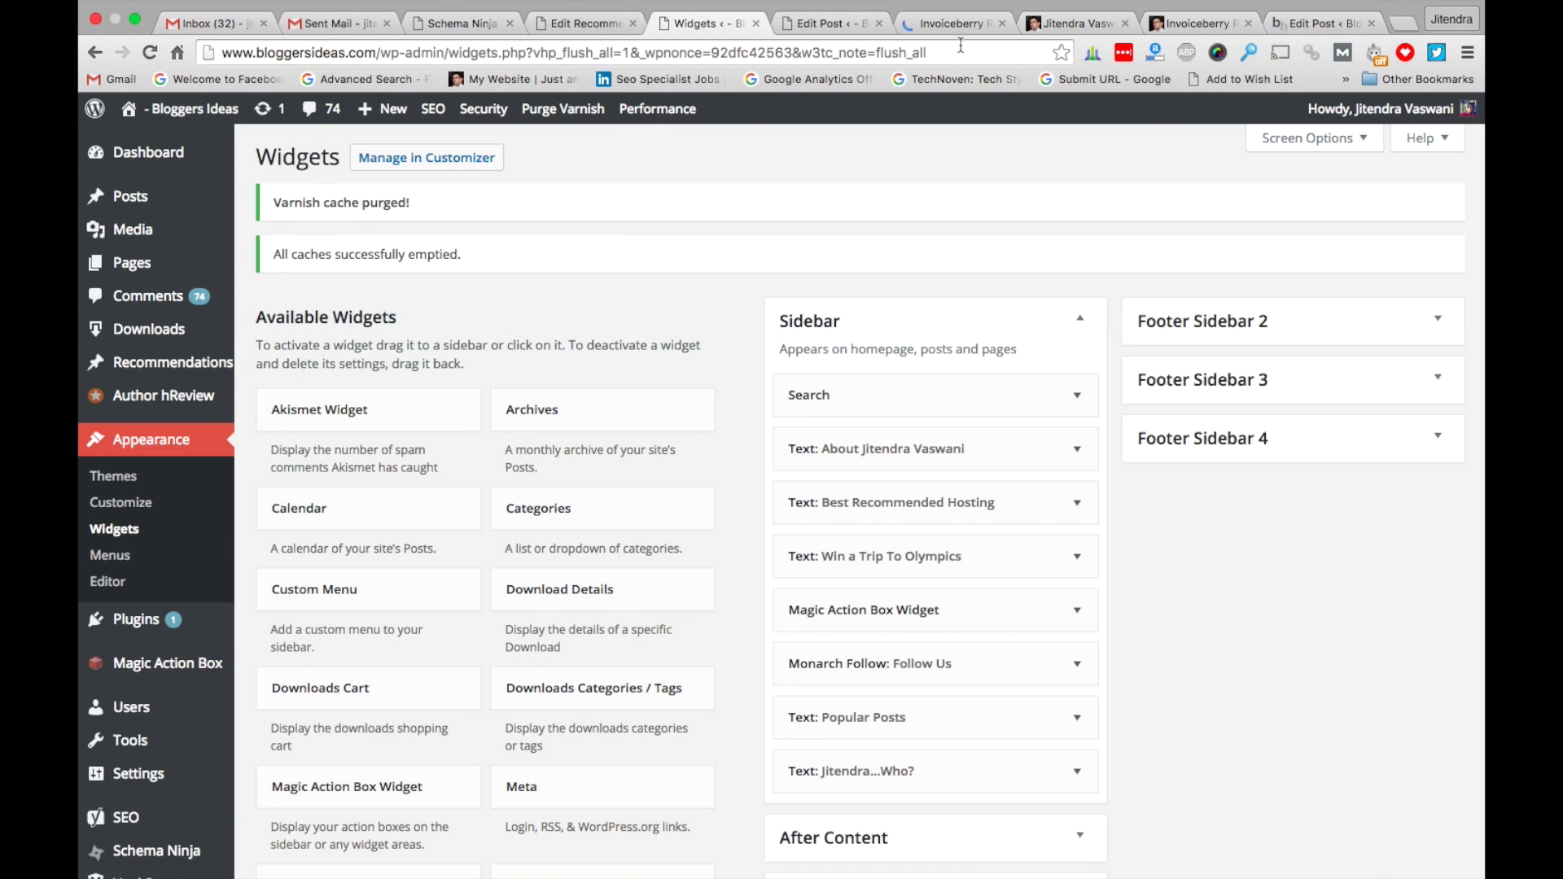
{"action": "left_click", "coordinate": [1069, 23]}
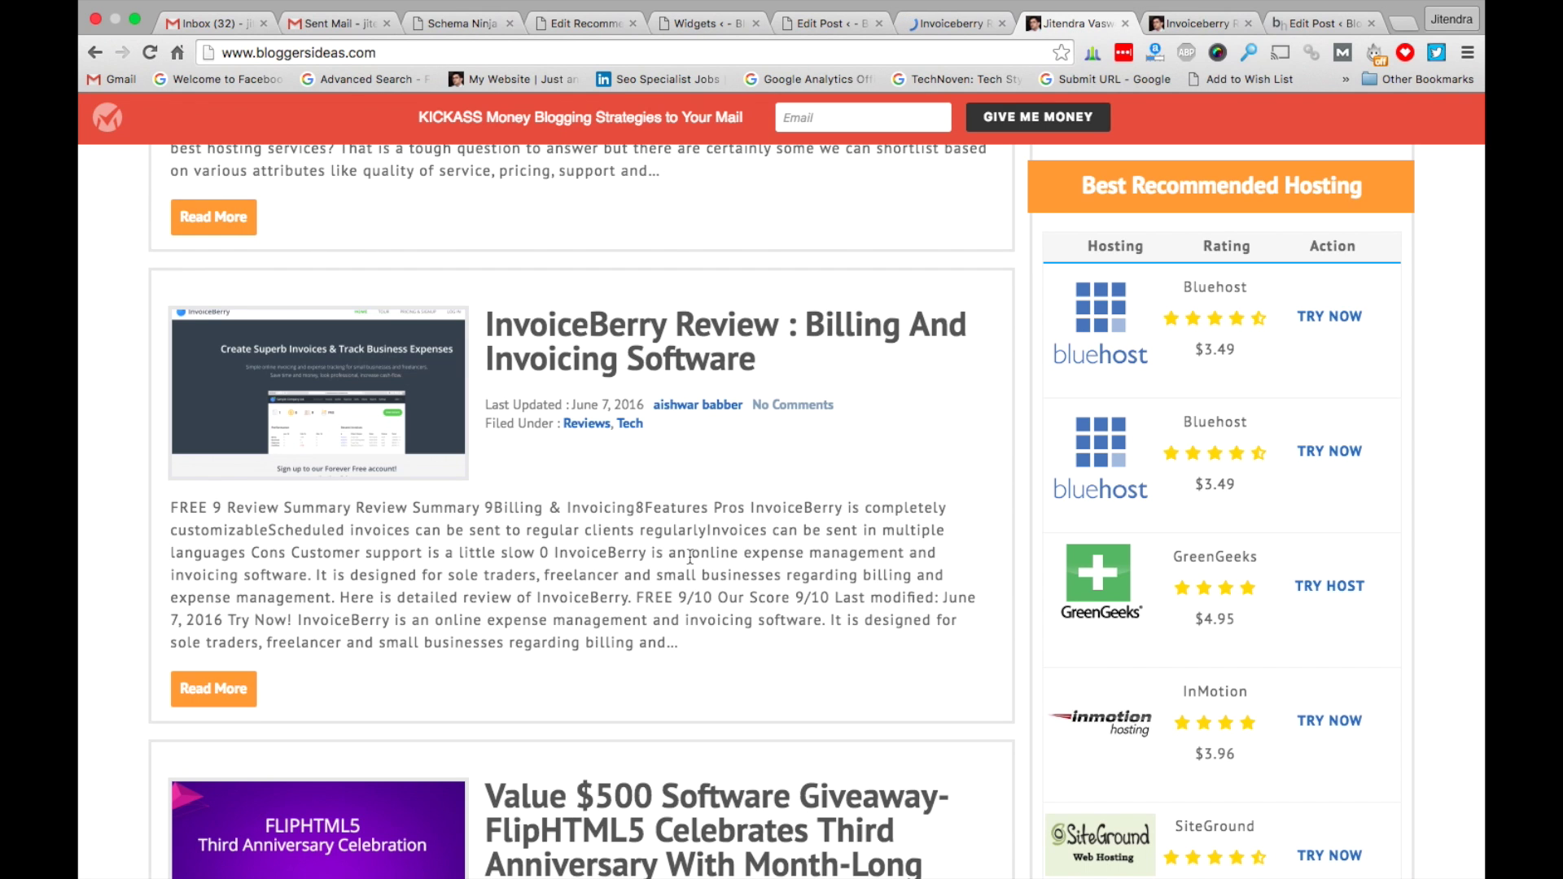
{"action": "scroll", "coordinate": [691, 557], "scroll_direction": "down", "scroll_amount": 5}
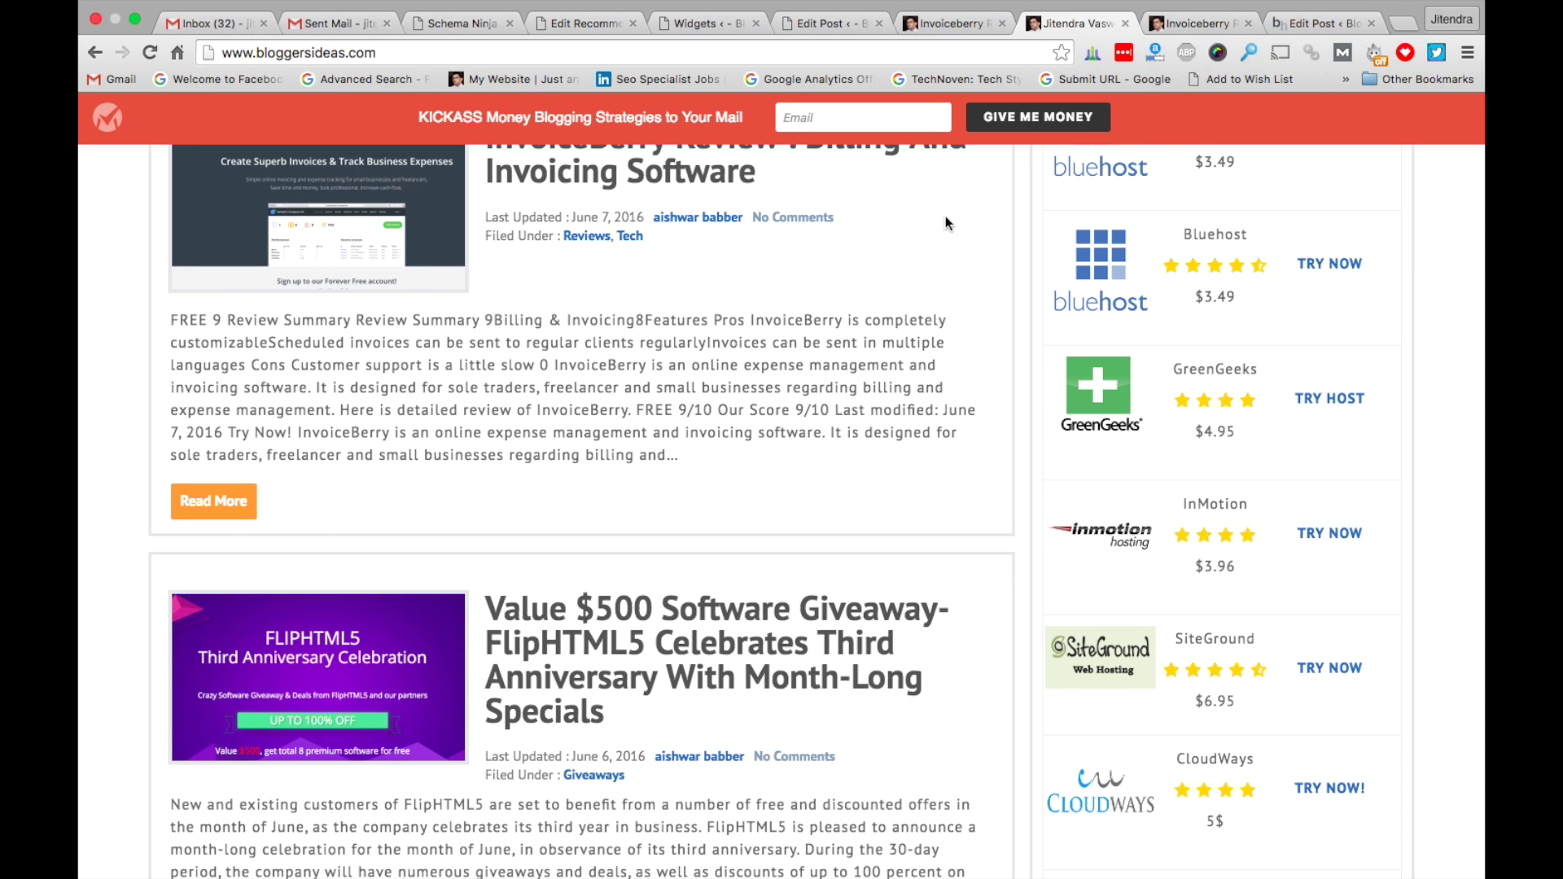
{"action": "left_click", "coordinate": [1197, 23]}
{"action": "scroll", "coordinate": [594, 471], "scroll_direction": "down", "scroll_amount": 5}
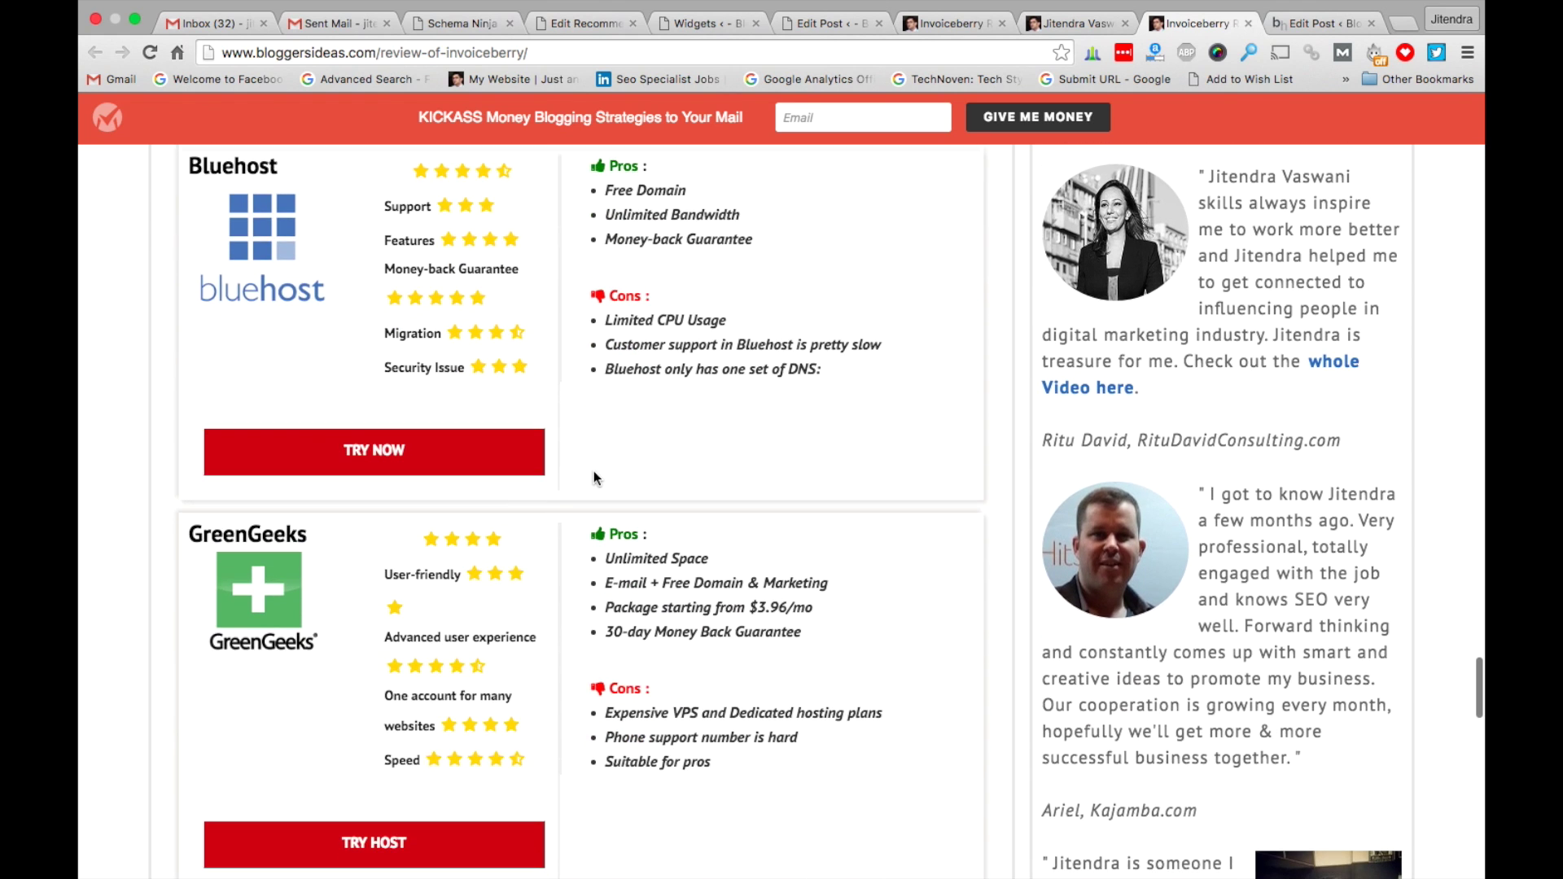
{"action": "scroll", "coordinate": [594, 471], "scroll_direction": "up", "scroll_amount": 3}
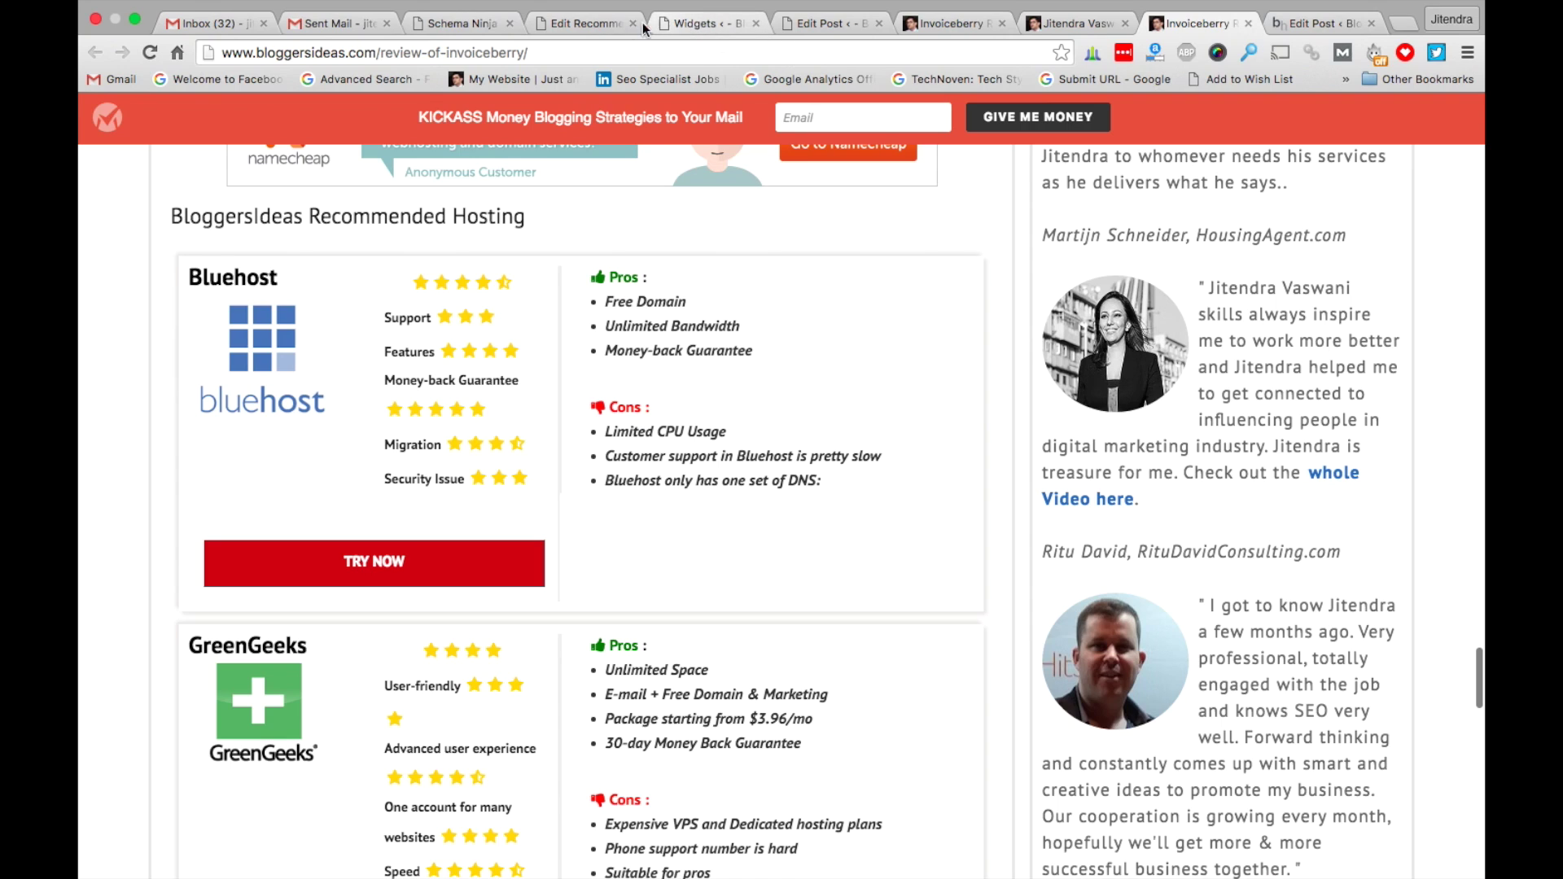
{"action": "left_click", "coordinate": [605, 23]}
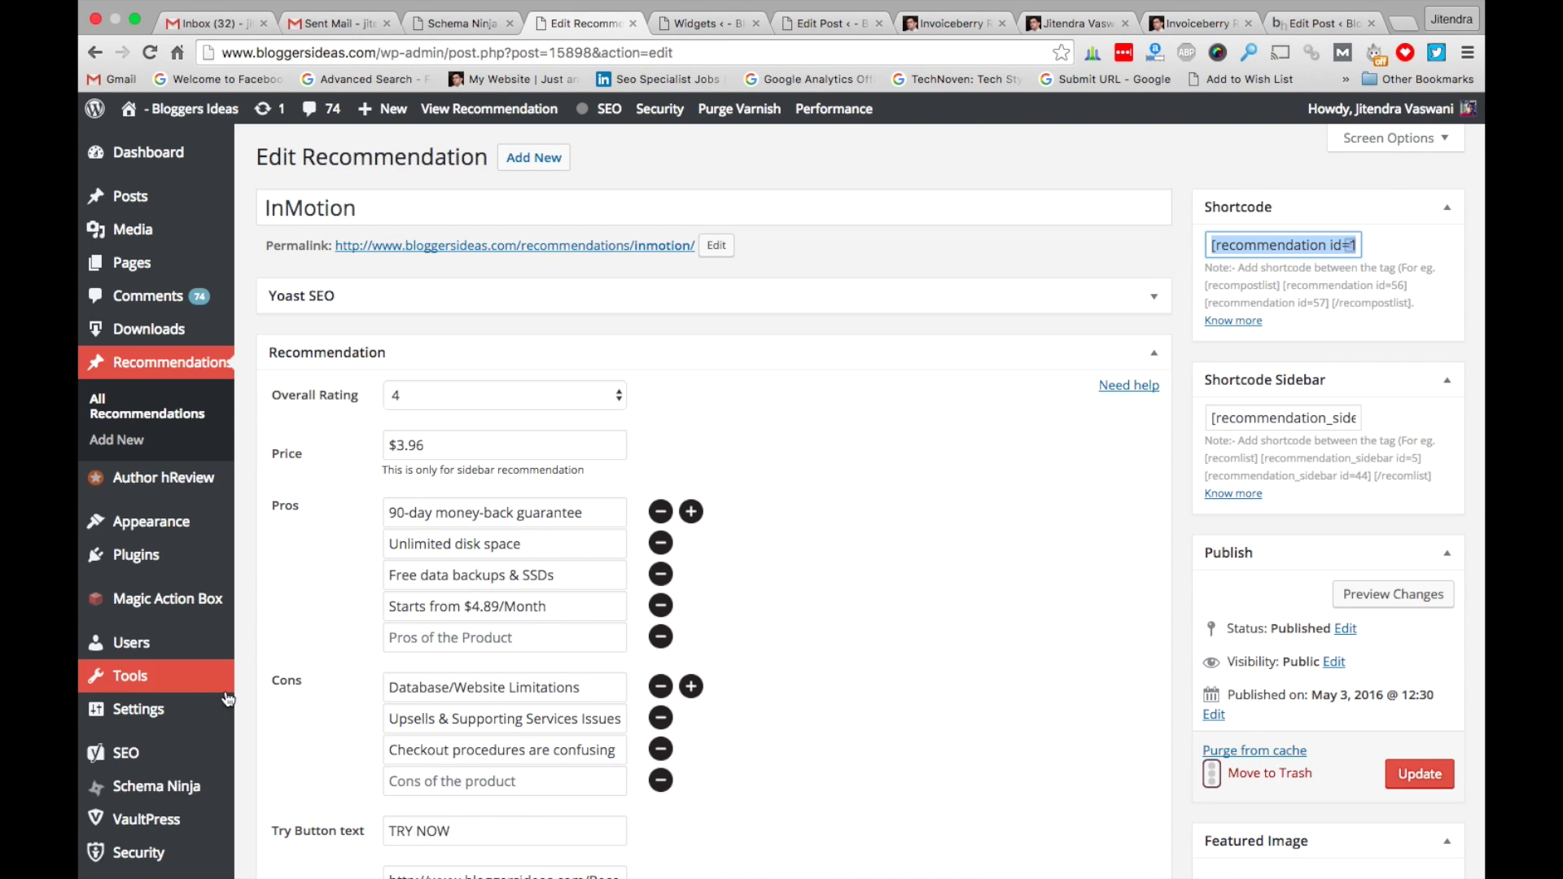
In Schema Ninja Recommendation Settings, confirm the box title 'BloggersIdeas Recommended Hosting', then view the InvoiceBerry post
{"action": "left_click", "coordinate": [198, 789]}
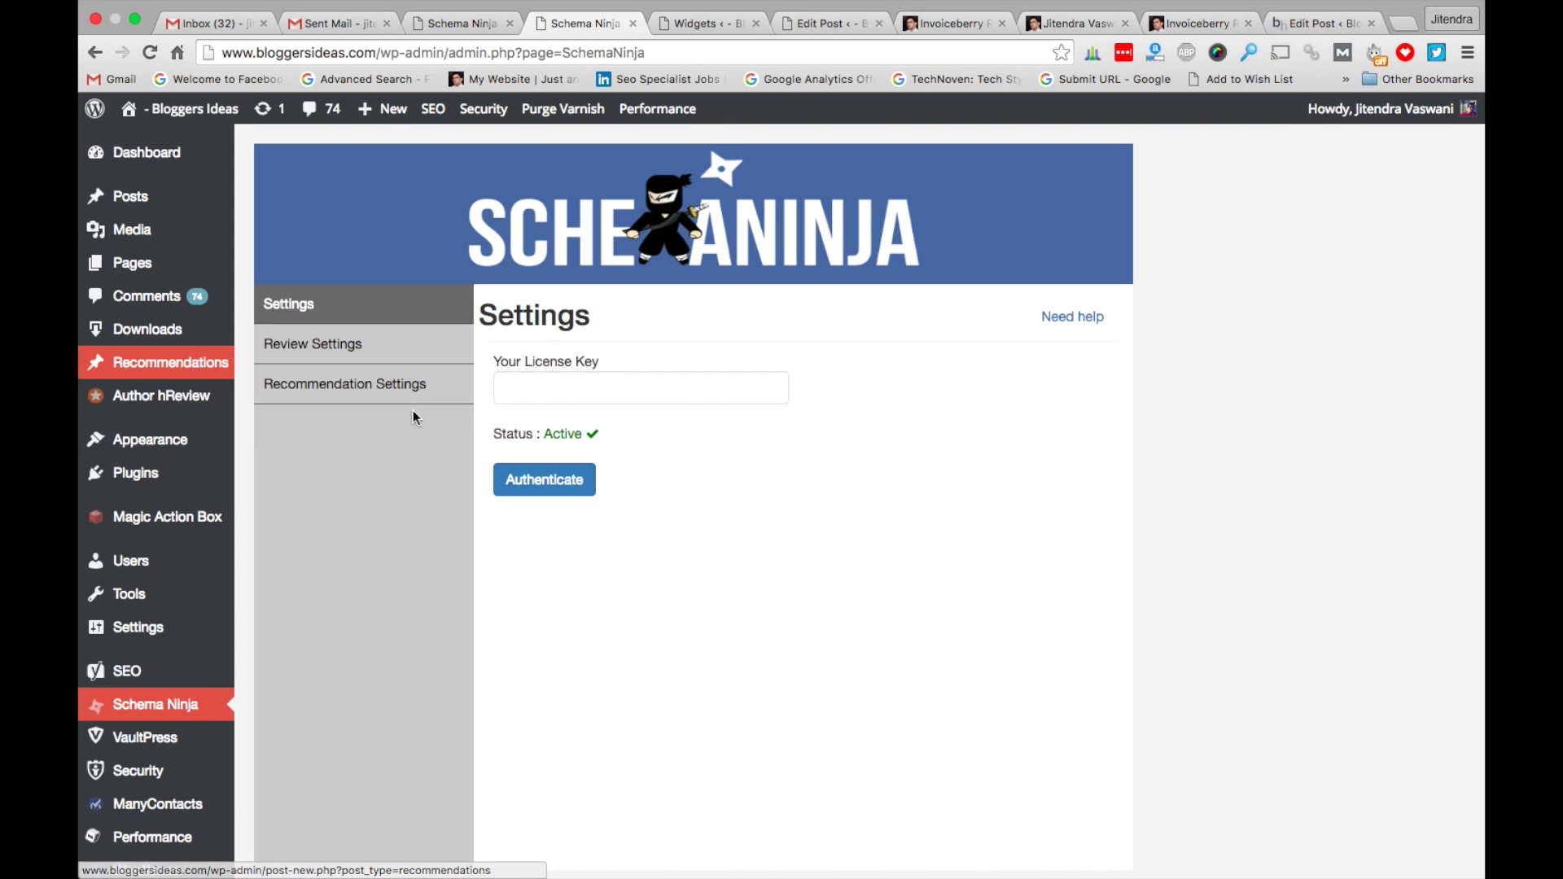
{"action": "left_click", "coordinate": [418, 385]}
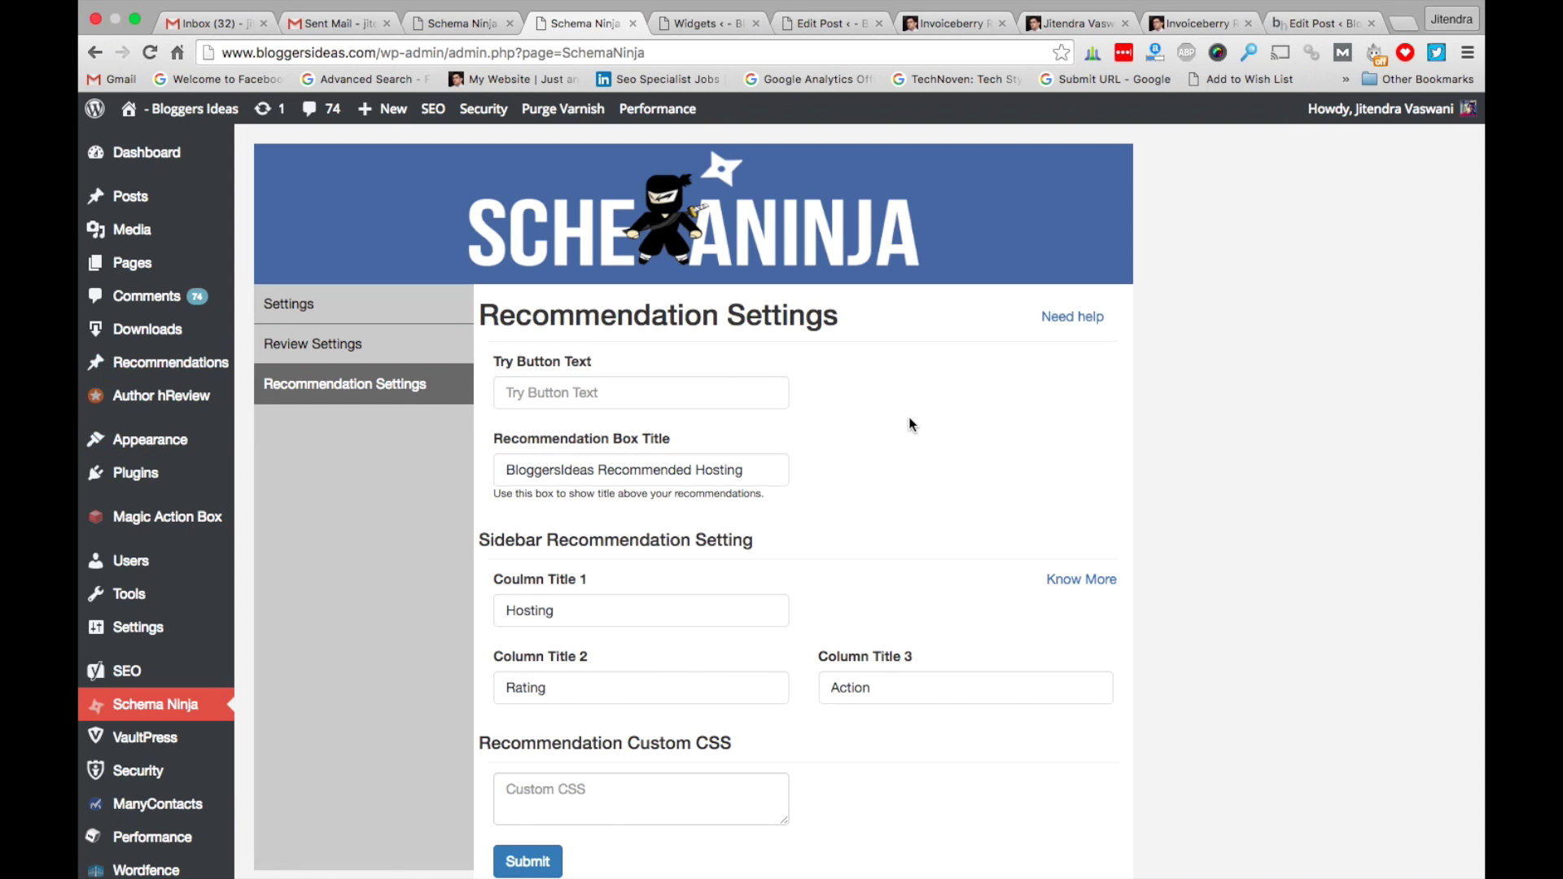
{"action": "scroll", "coordinate": [909, 417], "scroll_direction": "down", "scroll_amount": 2}
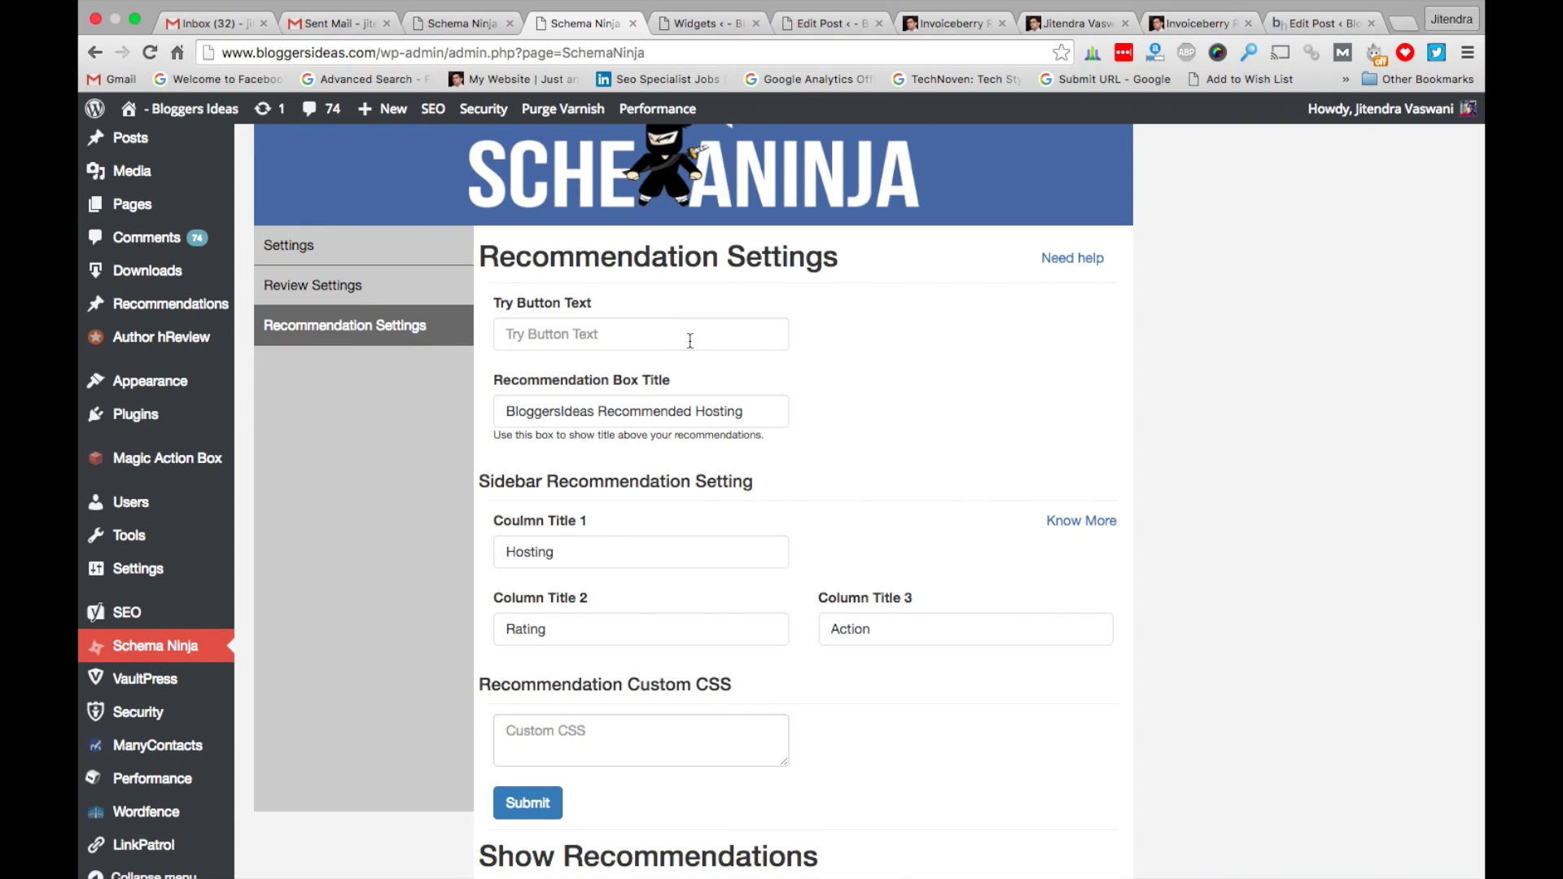
{"action": "scroll", "coordinate": [882, 419], "scroll_direction": "down", "scroll_amount": 2}
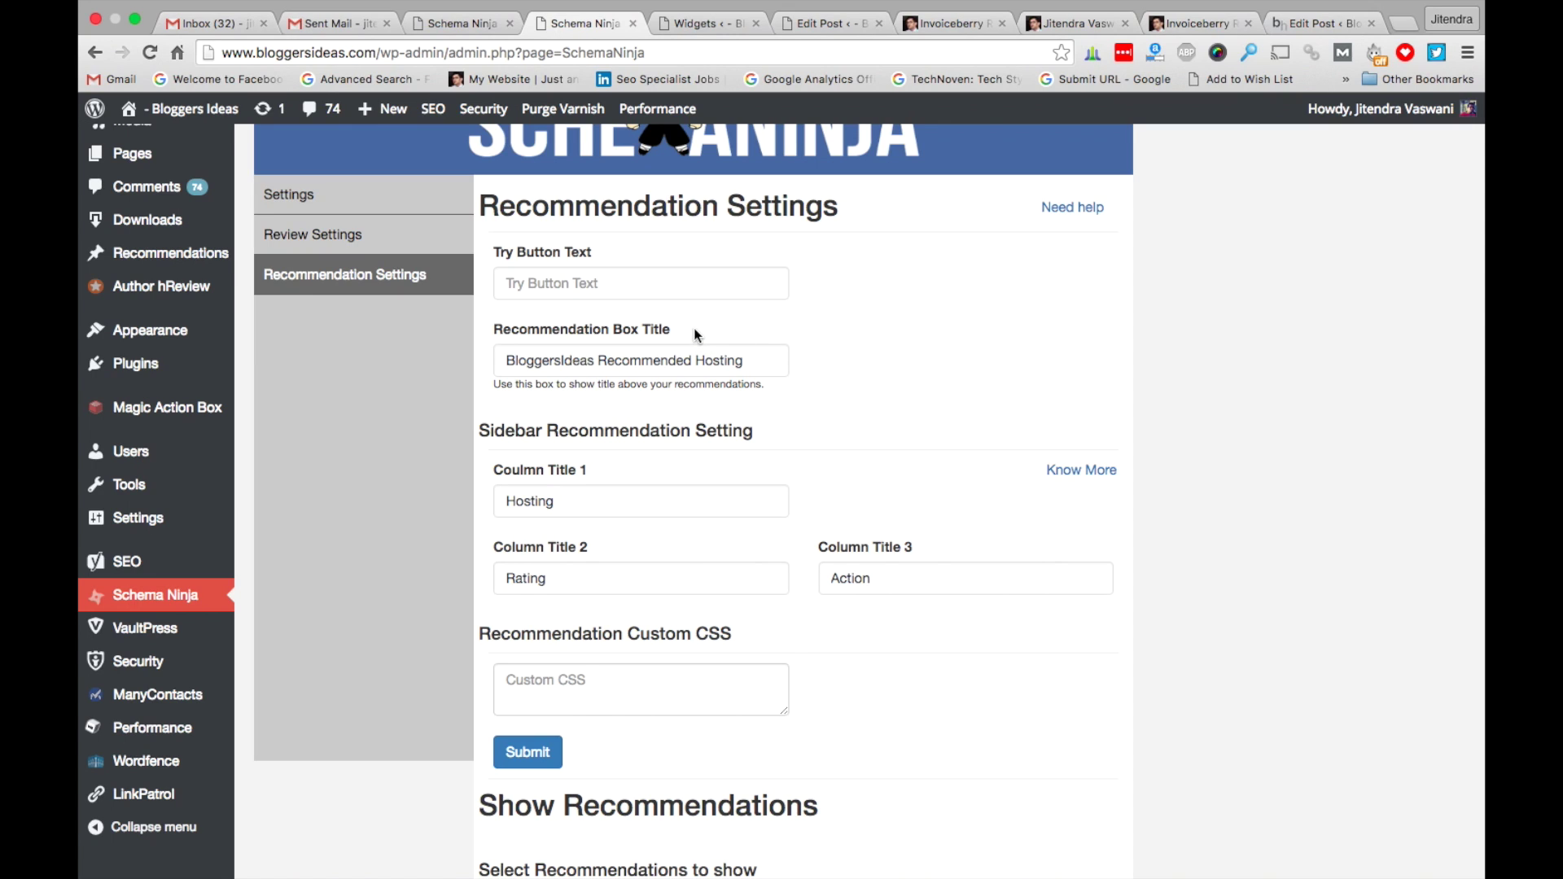
{"action": "left_click", "coordinate": [745, 362]}
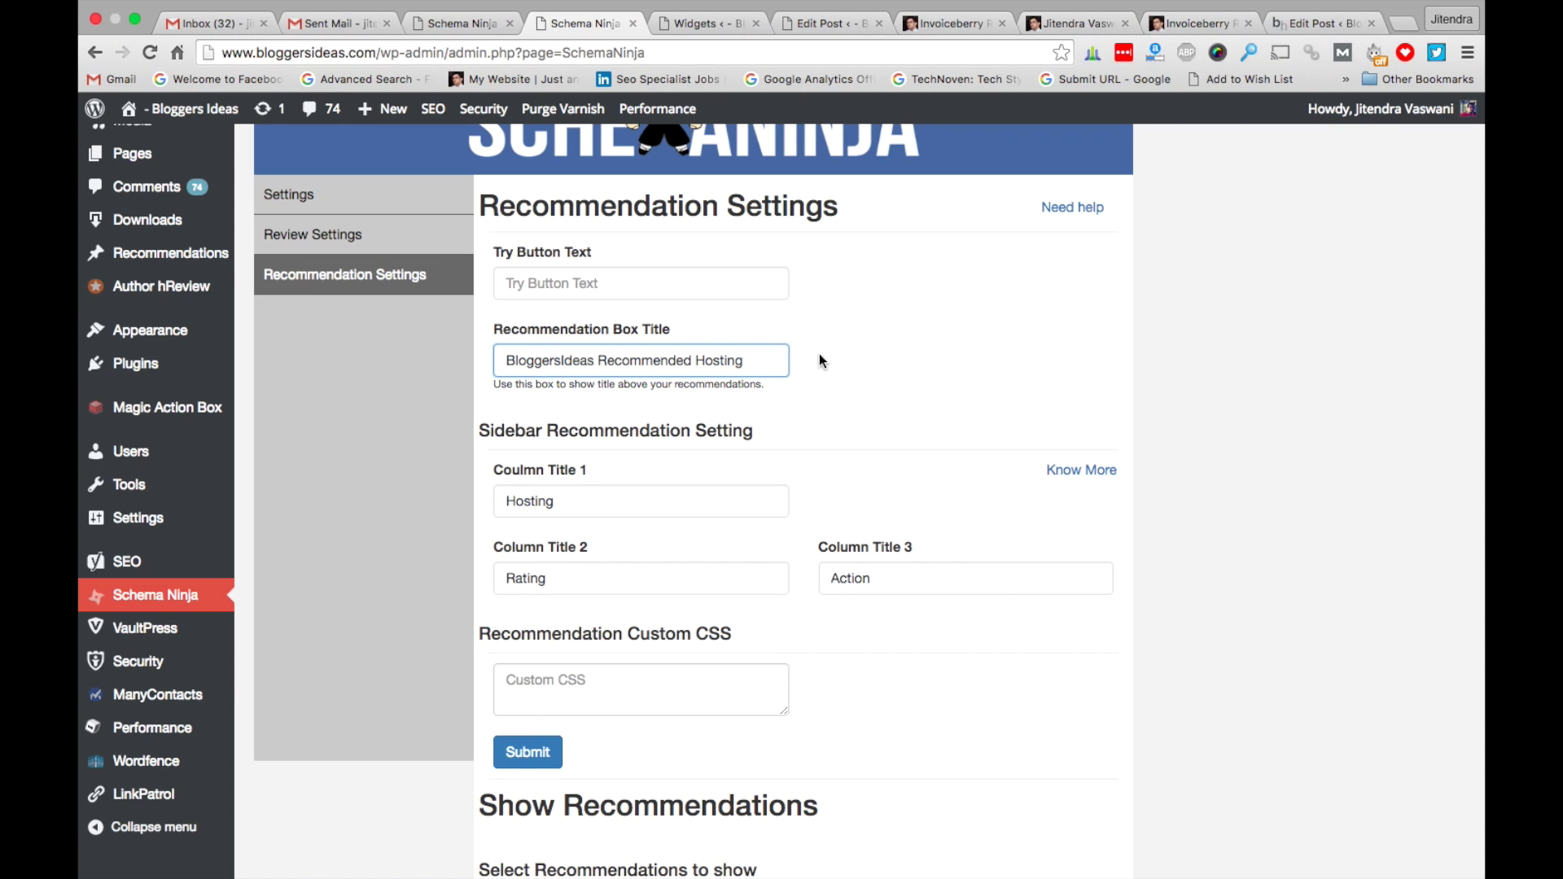
{"action": "left_click", "coordinate": [1185, 23]}
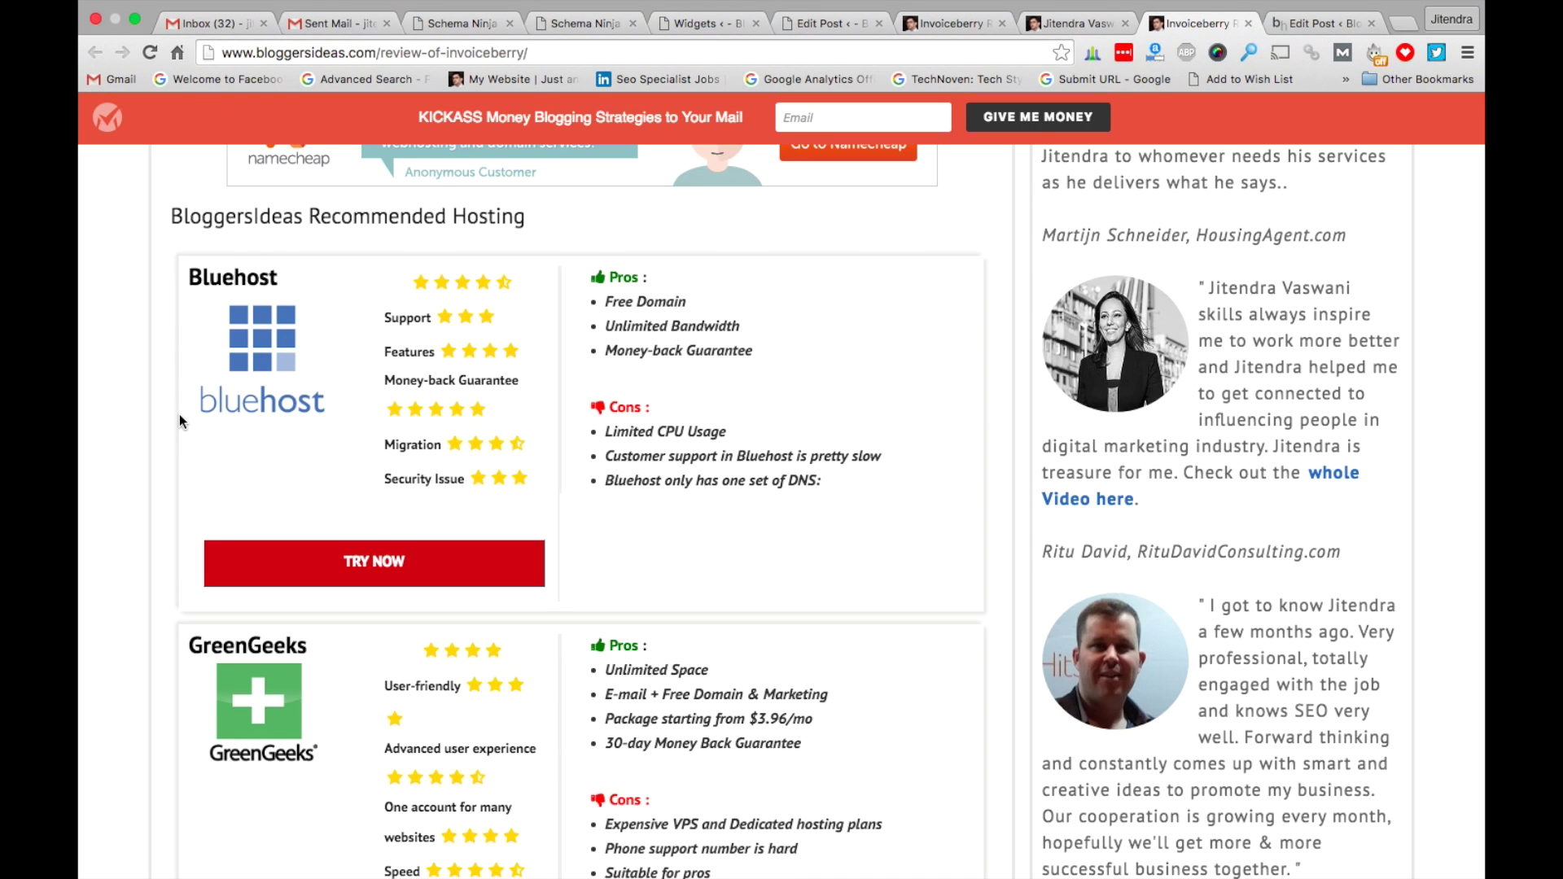
Highlight the post's BloggersIdeas Recommended Hosting heading, then return to Schema Ninja's Show Recommendations list
{"action": "scroll", "coordinate": [301, 340], "scroll_direction": "up", "scroll_amount": 1}
{"action": "left_click_drag", "start_coordinate": [531, 253], "coordinate": [147, 254]}
{"action": "left_click", "coordinate": [169, 316]}
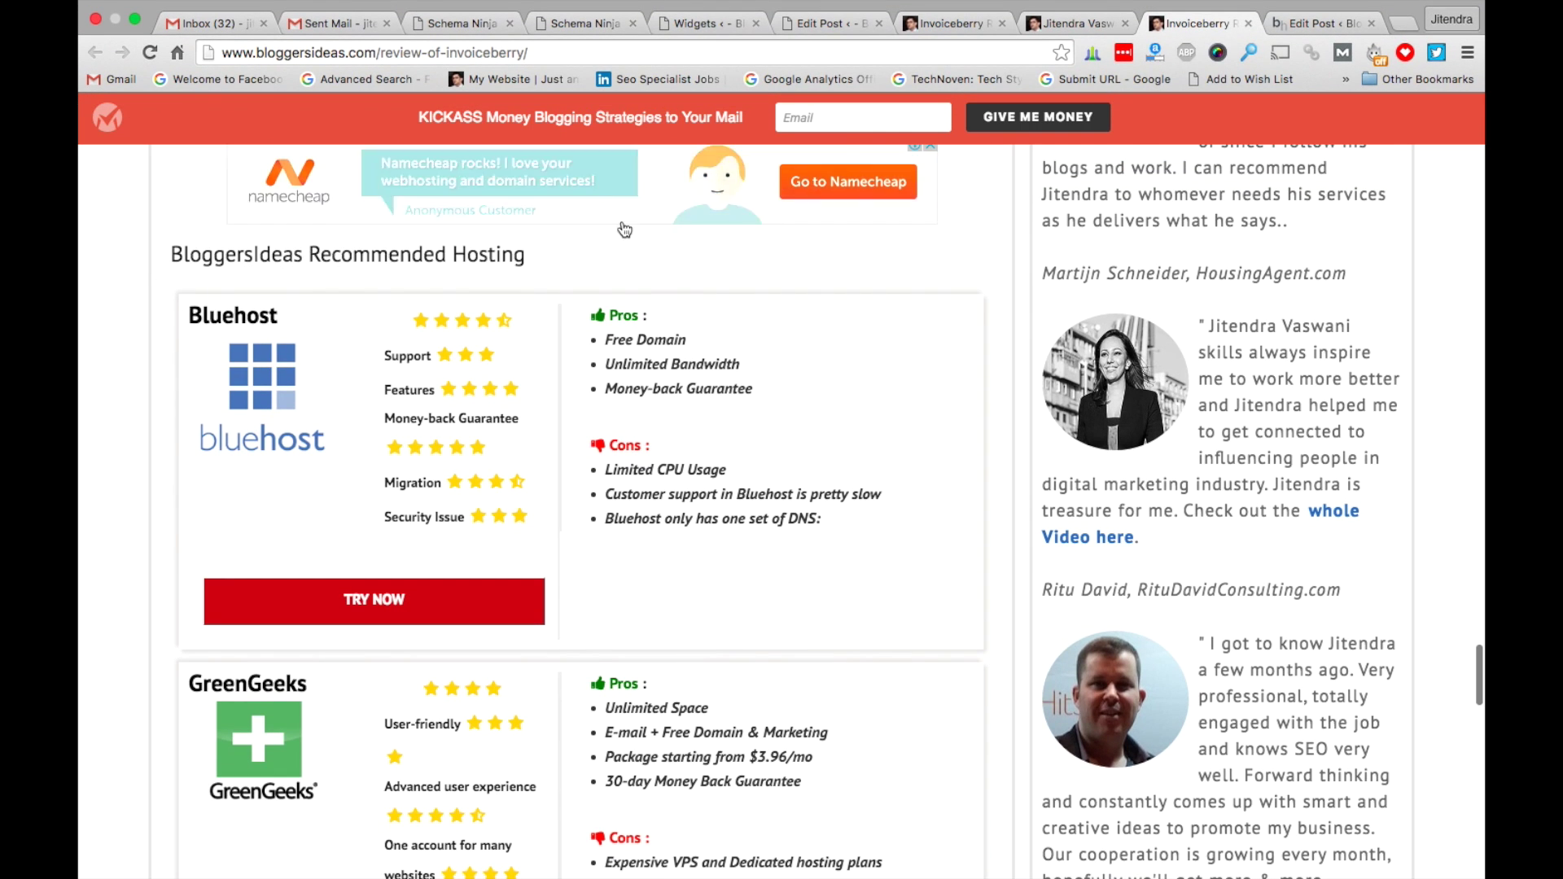
{"action": "left_click", "coordinate": [707, 22]}
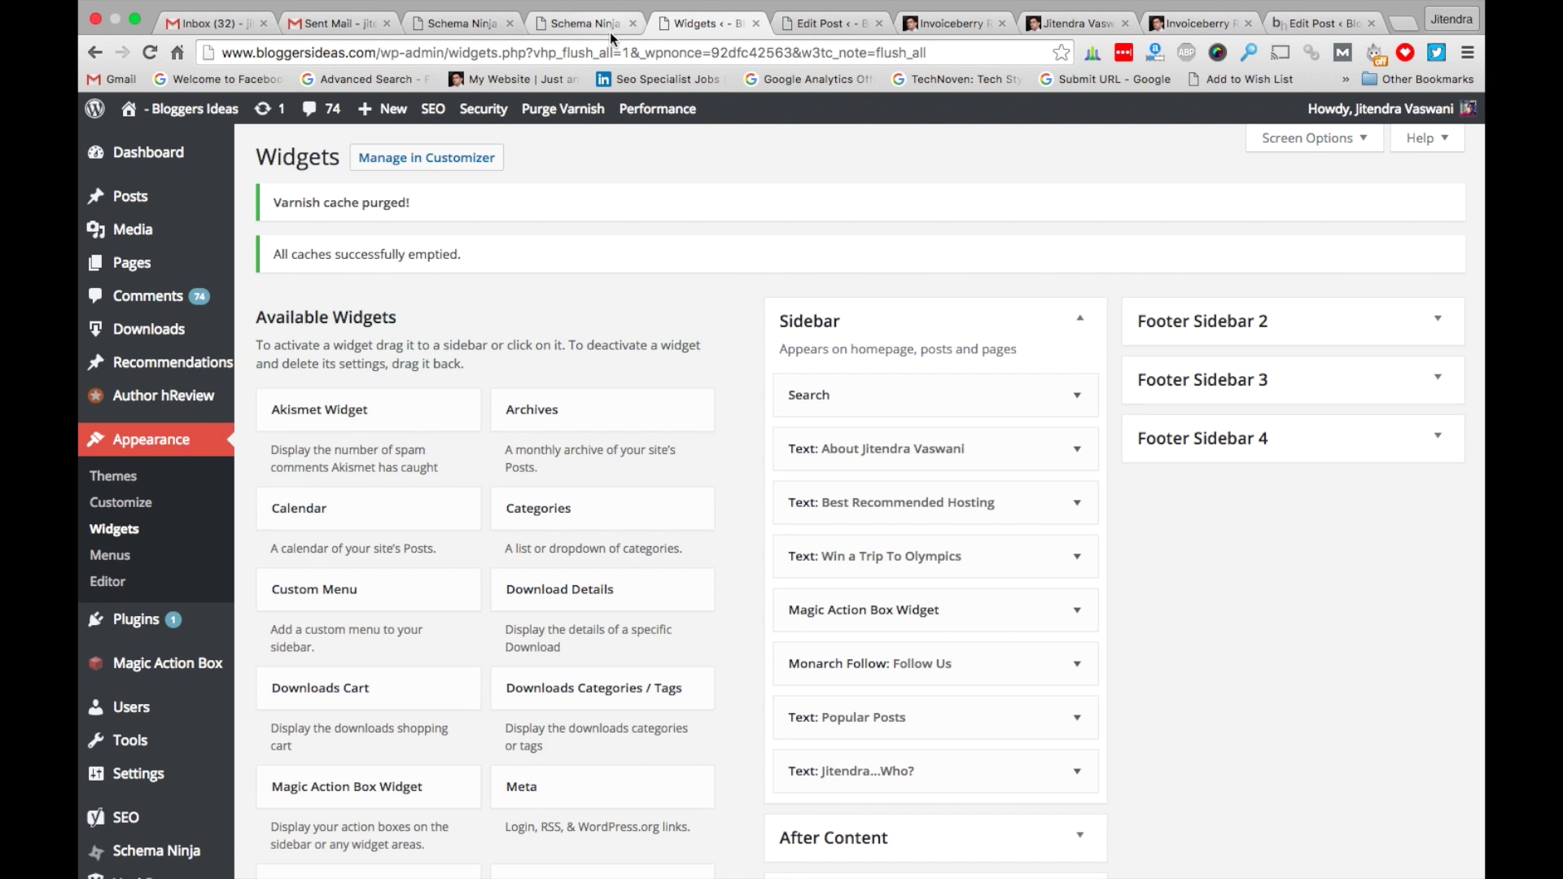
{"action": "left_click", "coordinate": [583, 26]}
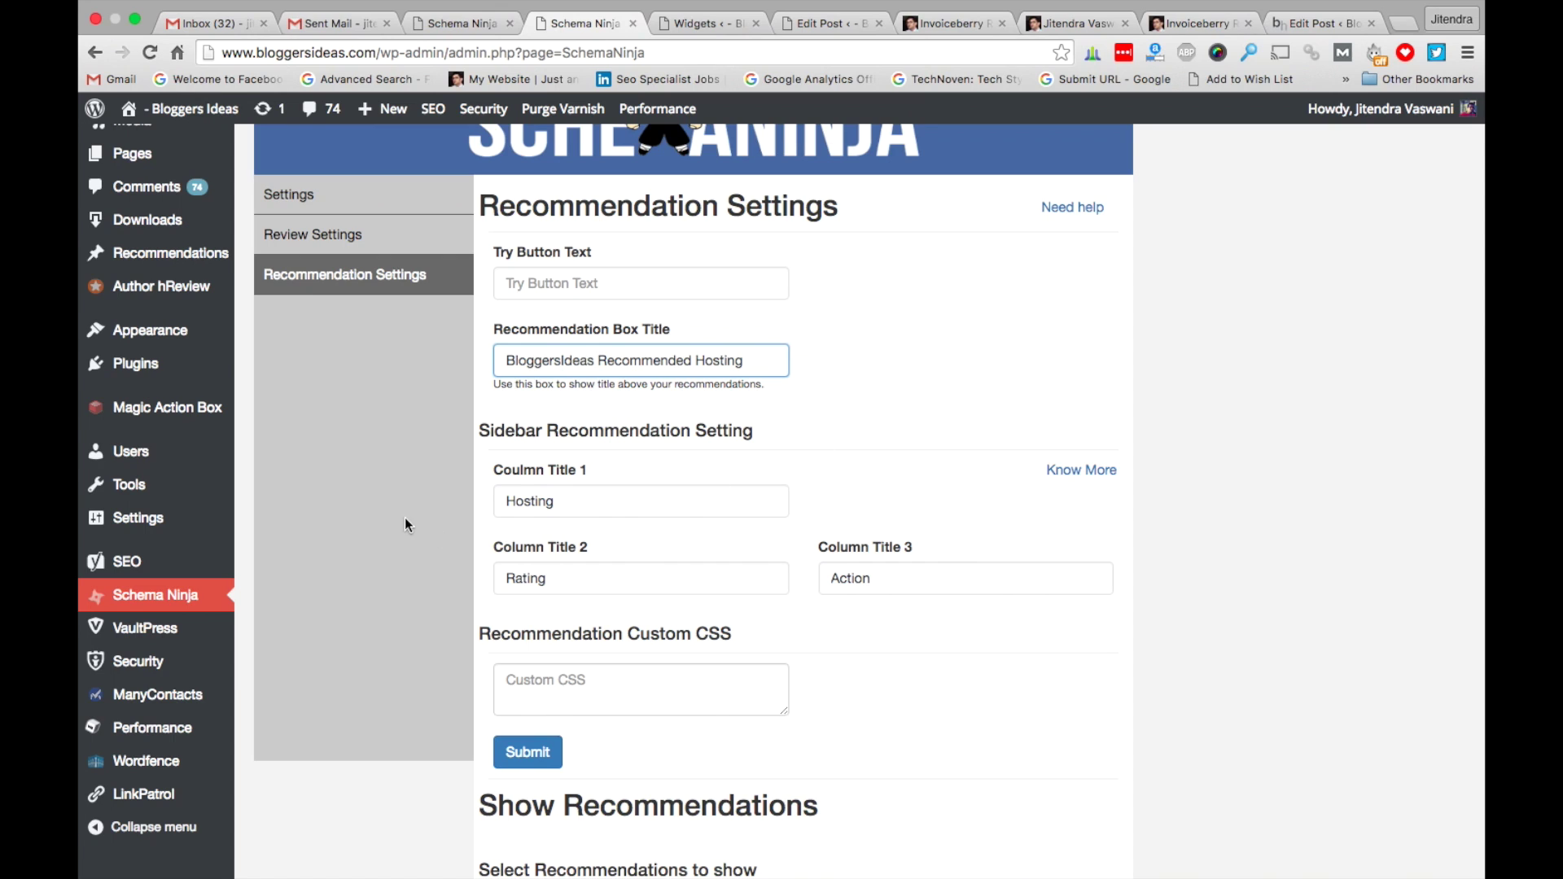
{"action": "scroll", "coordinate": [408, 527], "scroll_direction": "down", "scroll_amount": 5}
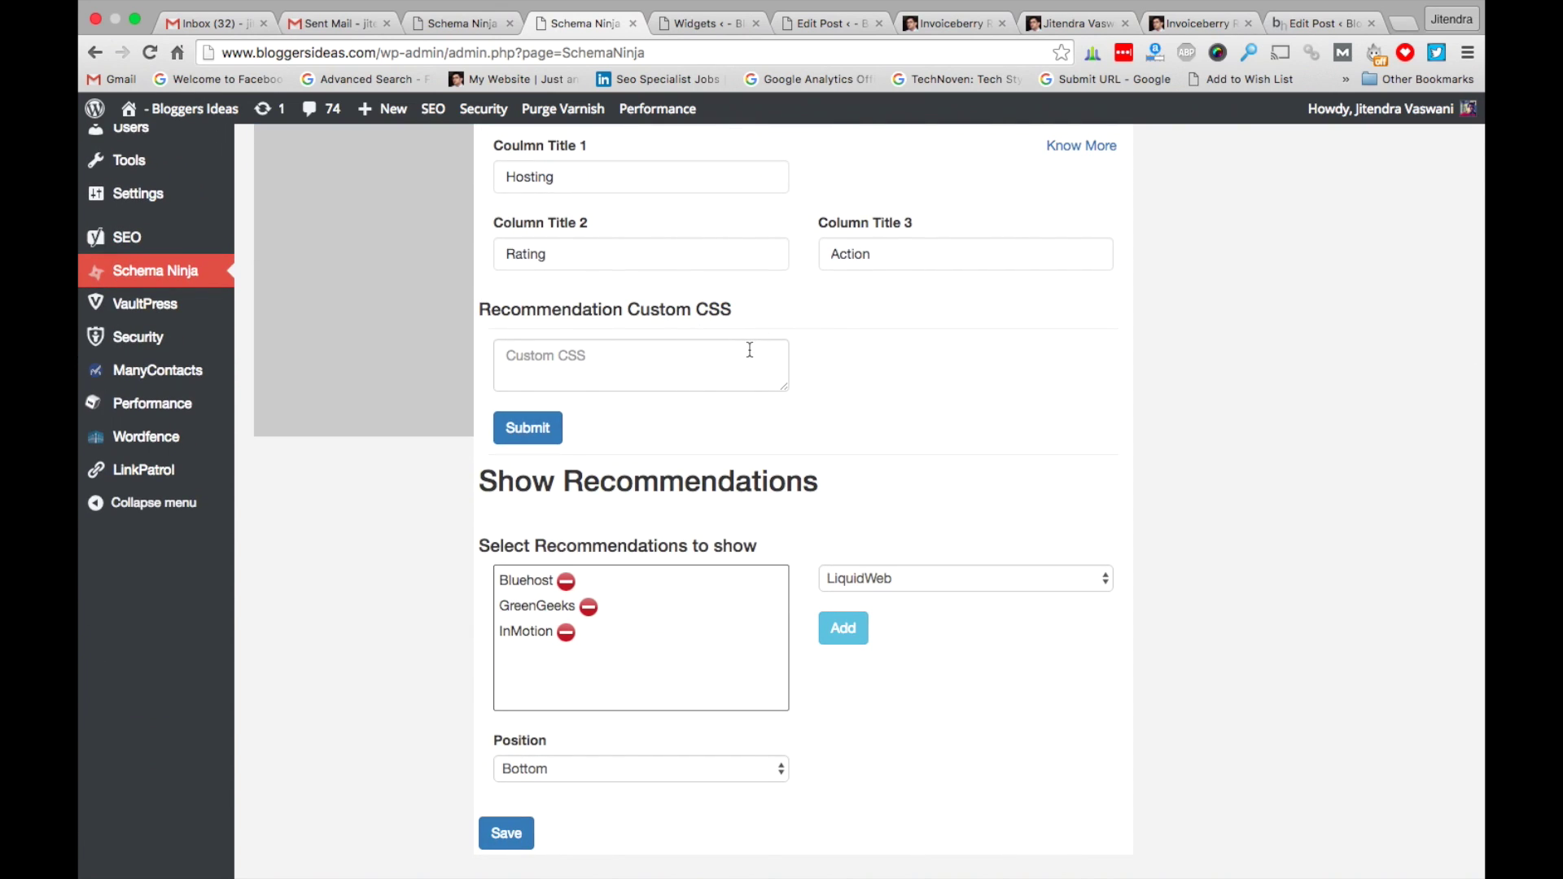
Open the host dropdown and leave LiquidWeb selected without adding it
{"action": "left_click", "coordinate": [1201, 22]}
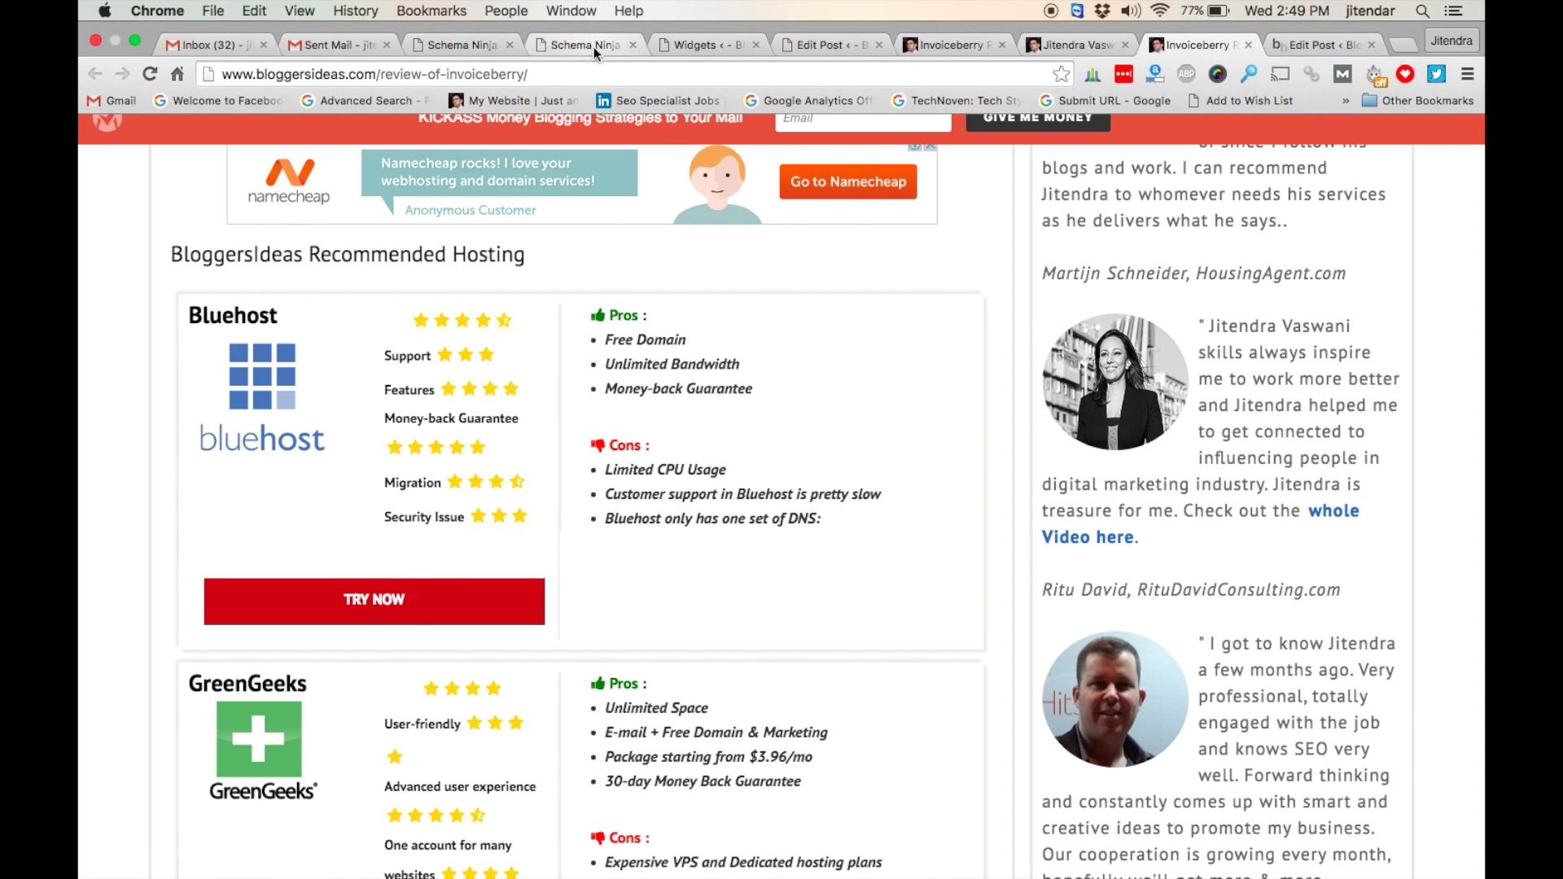
{"action": "left_click", "coordinate": [593, 47]}
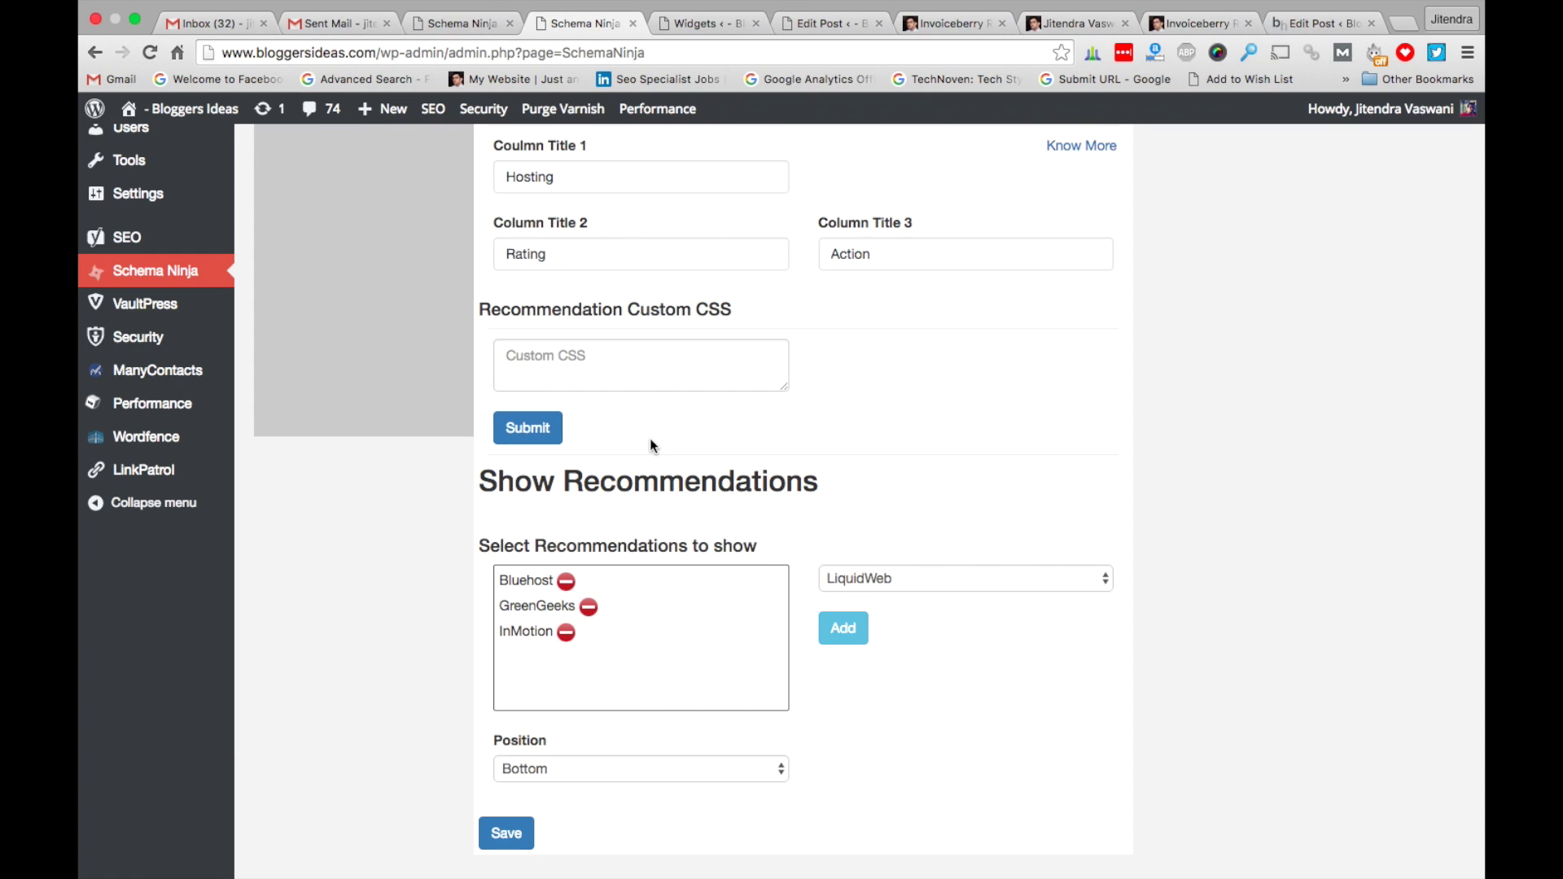
{"action": "scroll", "coordinate": [770, 451], "scroll_direction": "down", "scroll_amount": 1}
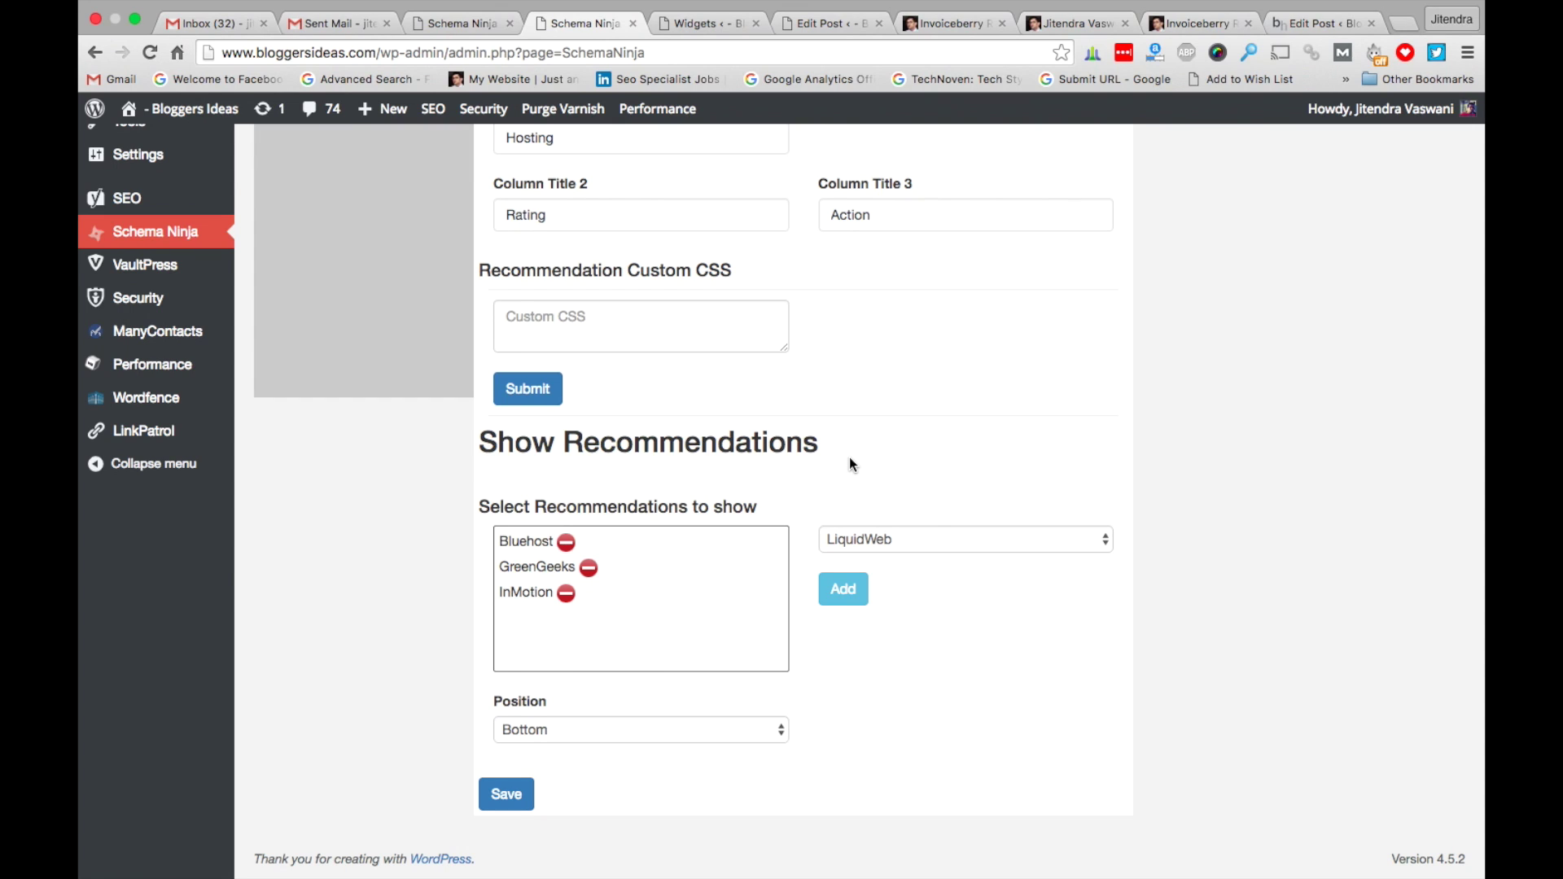
{"action": "left_click", "coordinate": [878, 539]}
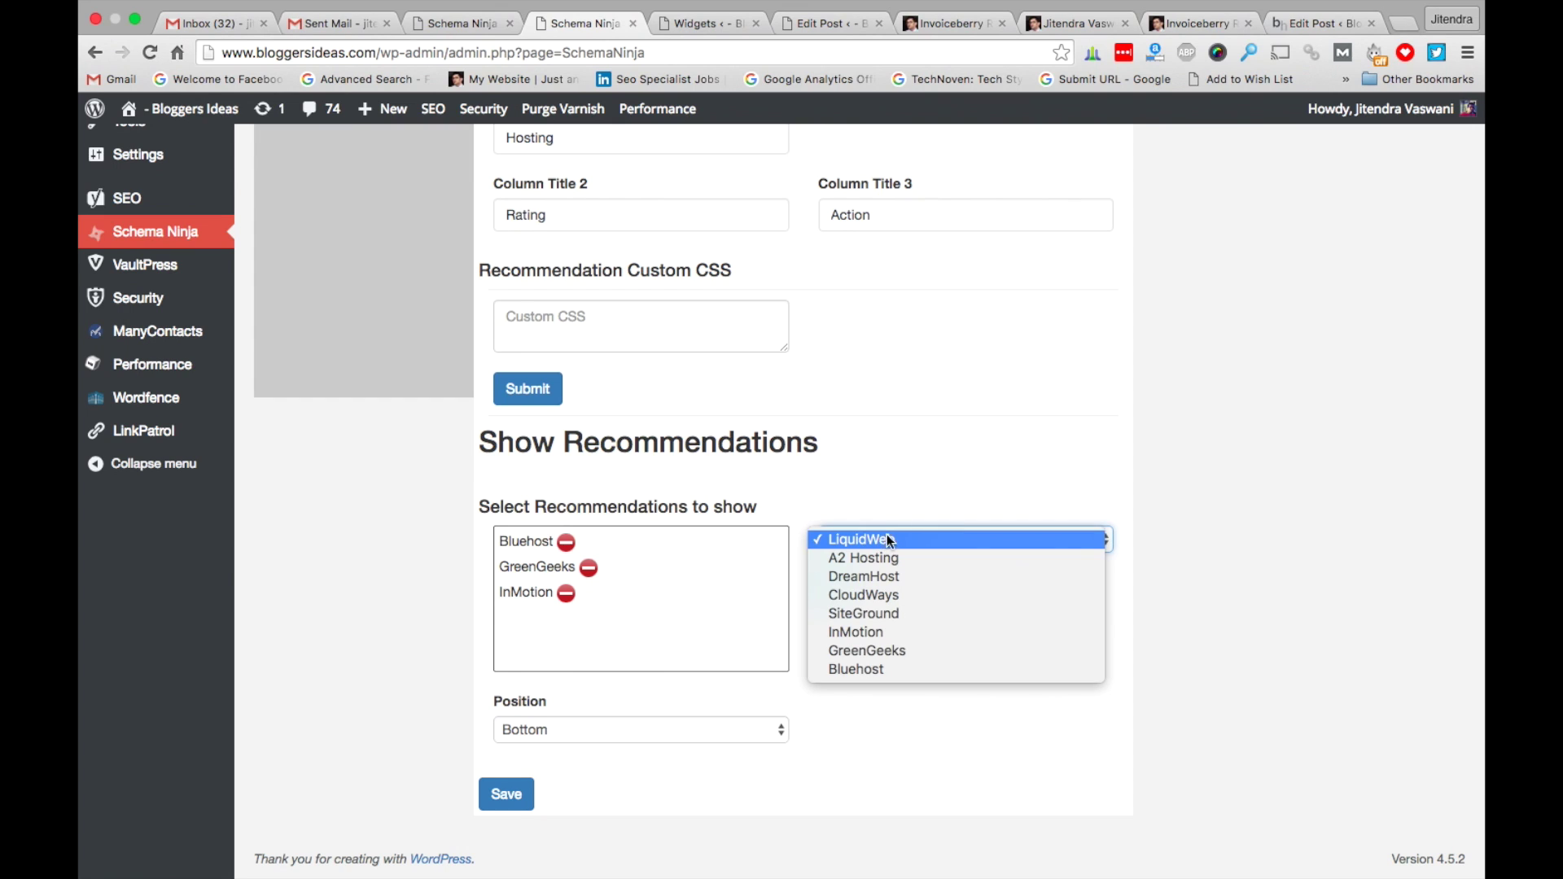
{"action": "left_click", "coordinate": [888, 539]}
{"action": "left_click", "coordinate": [902, 540]}
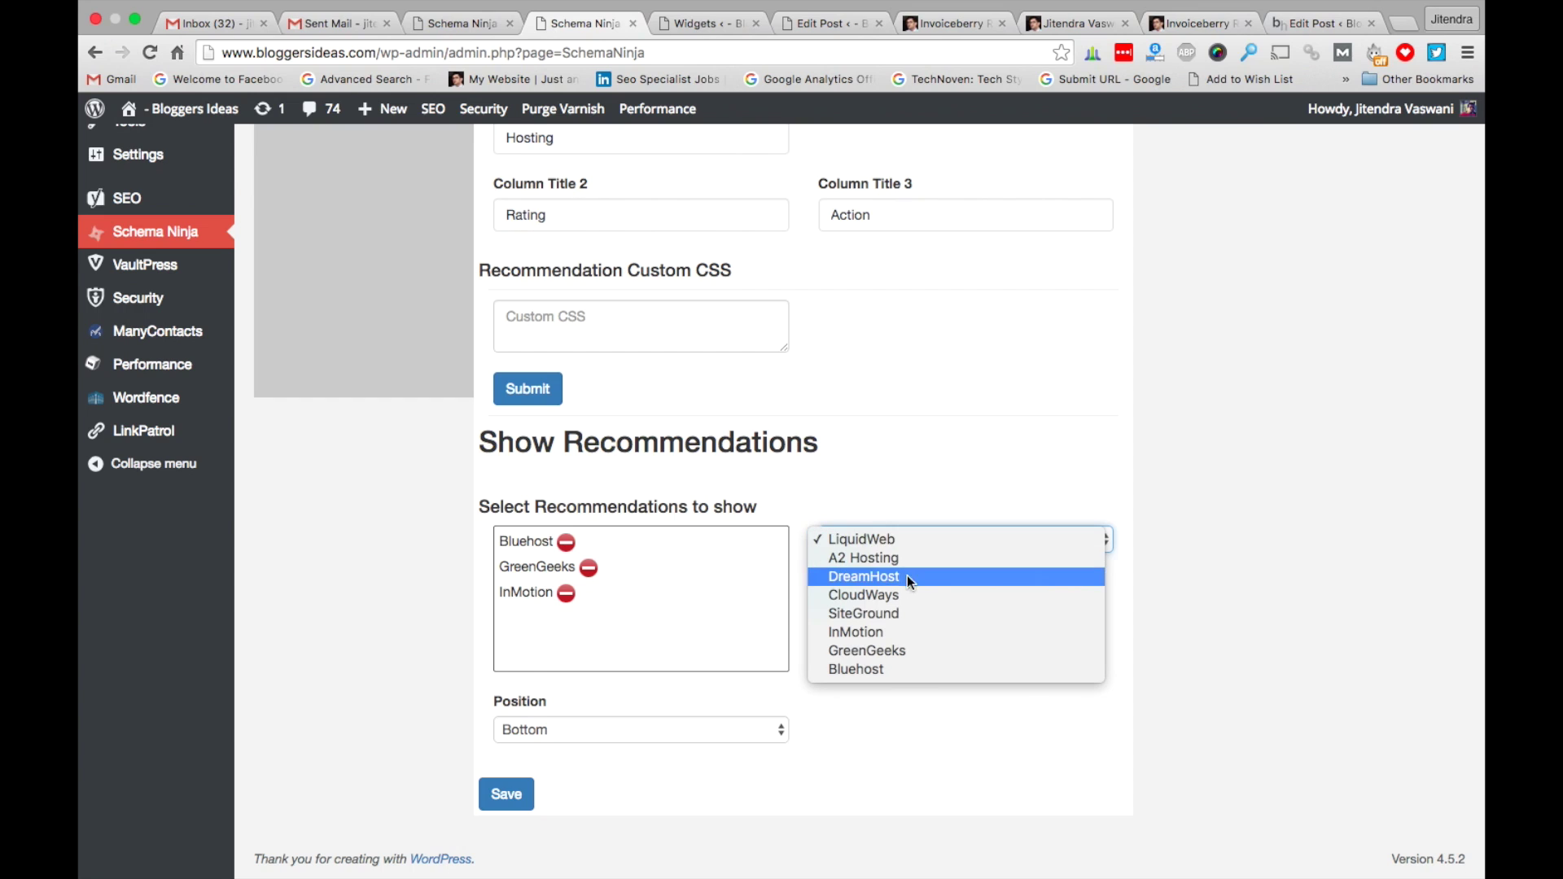
{"action": "left_click", "coordinate": [898, 495]}
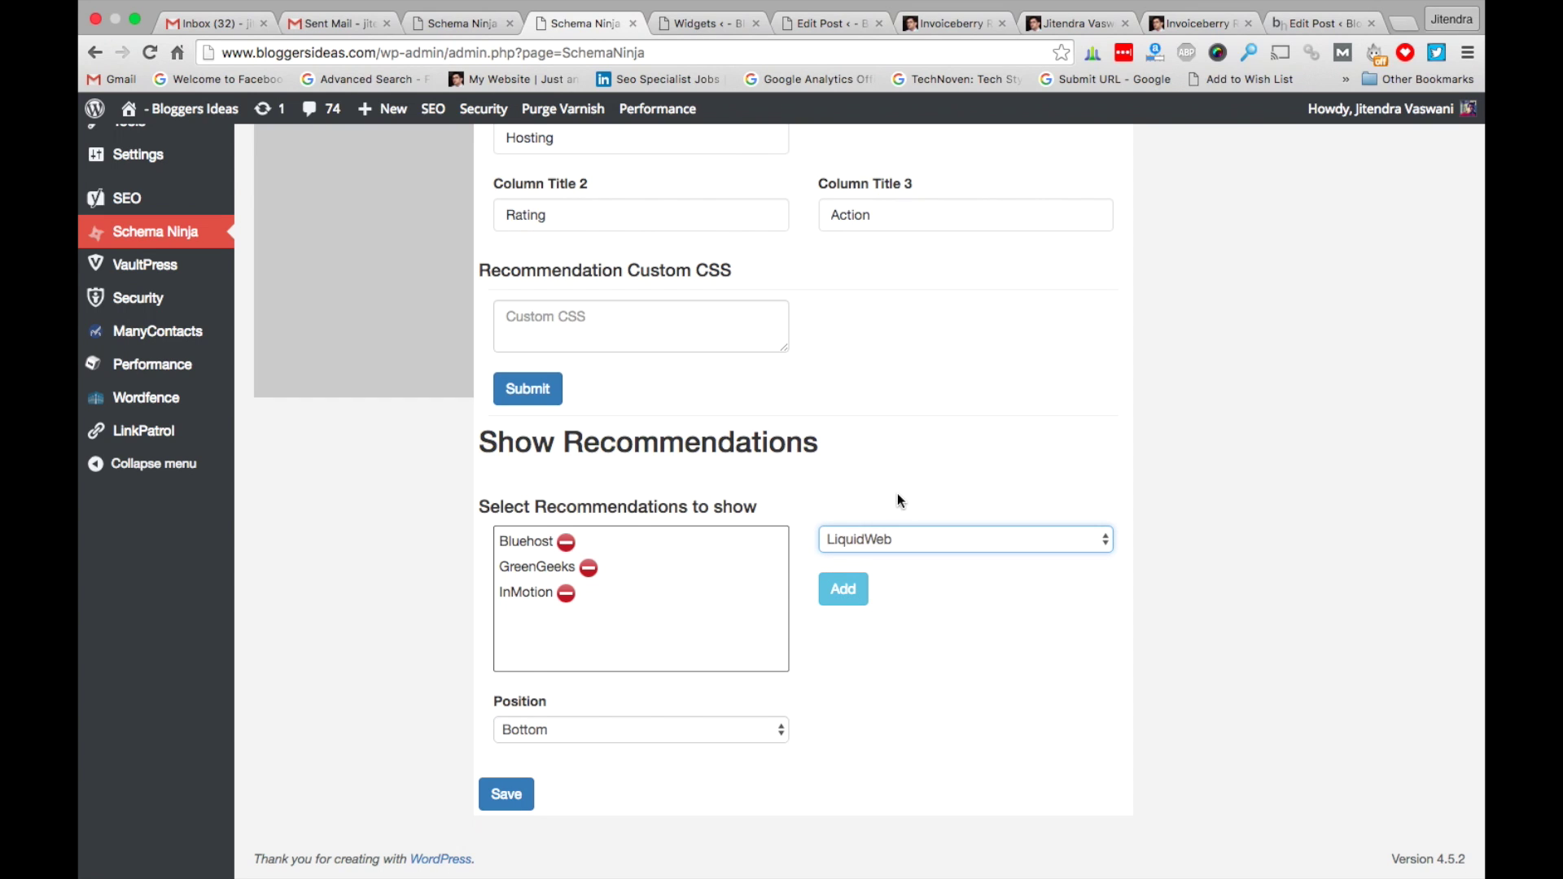
{"action": "left_click", "coordinate": [892, 547]}
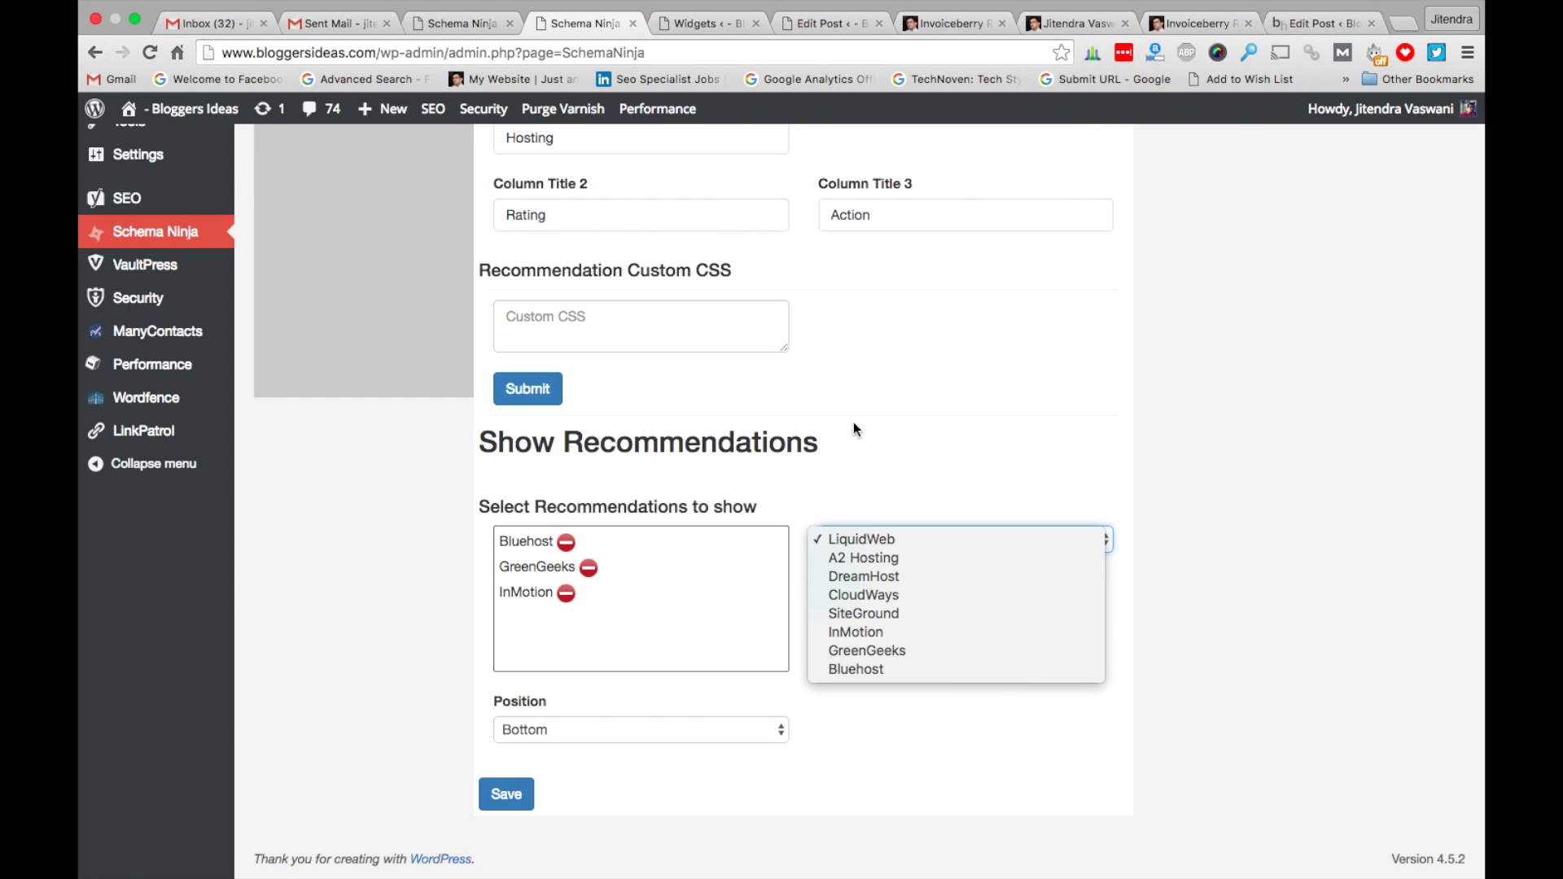
{"action": "left_click", "coordinate": [806, 451]}
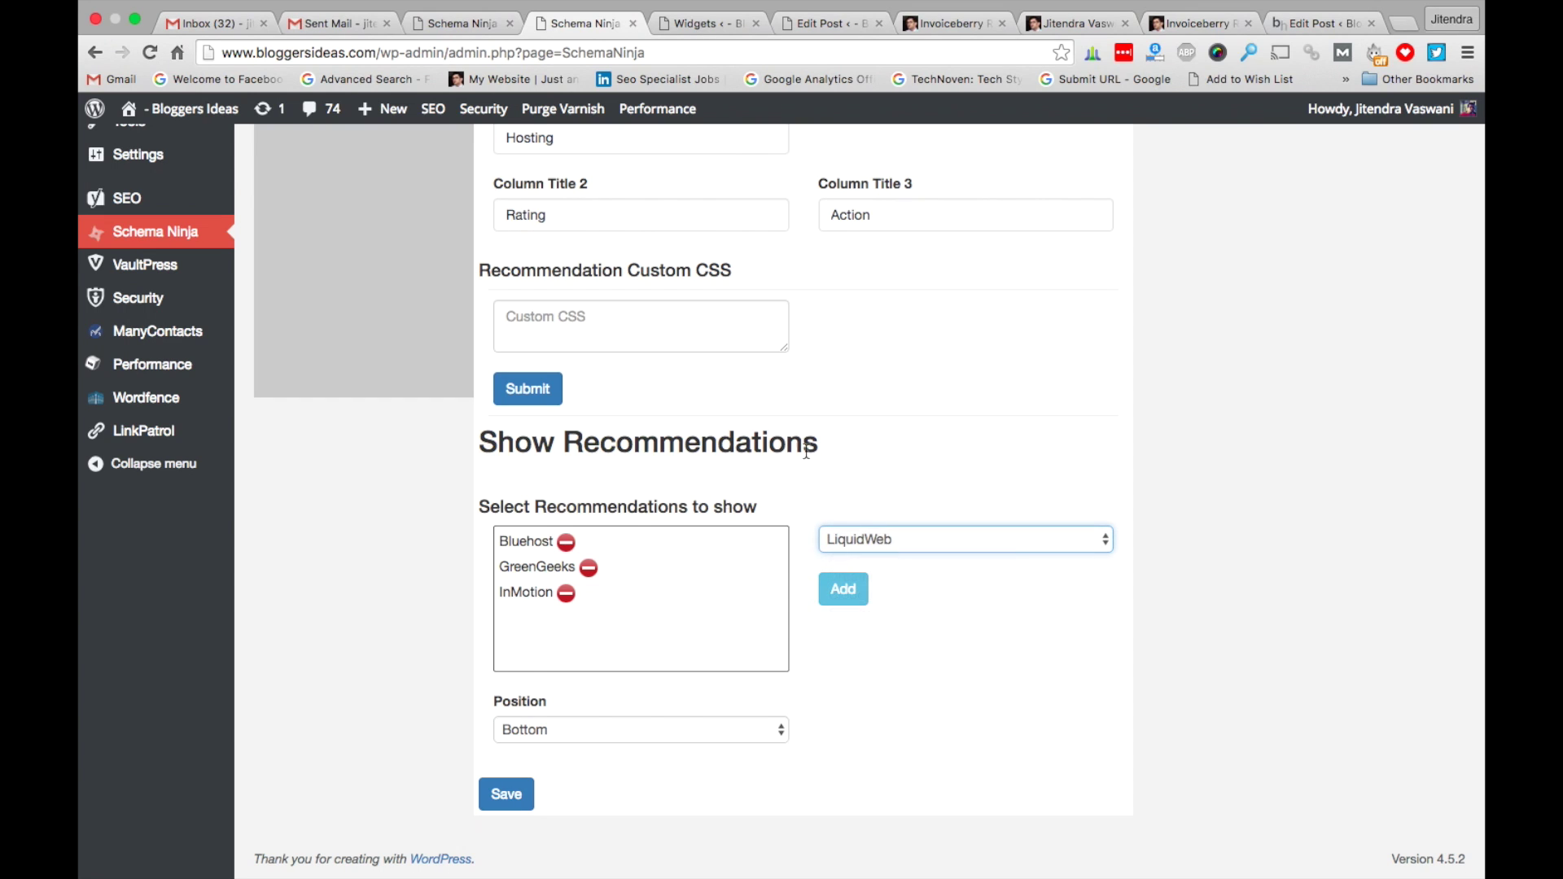
Keep the box position at Bottom and save the recommendation settings
{"action": "left_click", "coordinate": [571, 724]}
{"action": "left_click", "coordinate": [344, 642]}
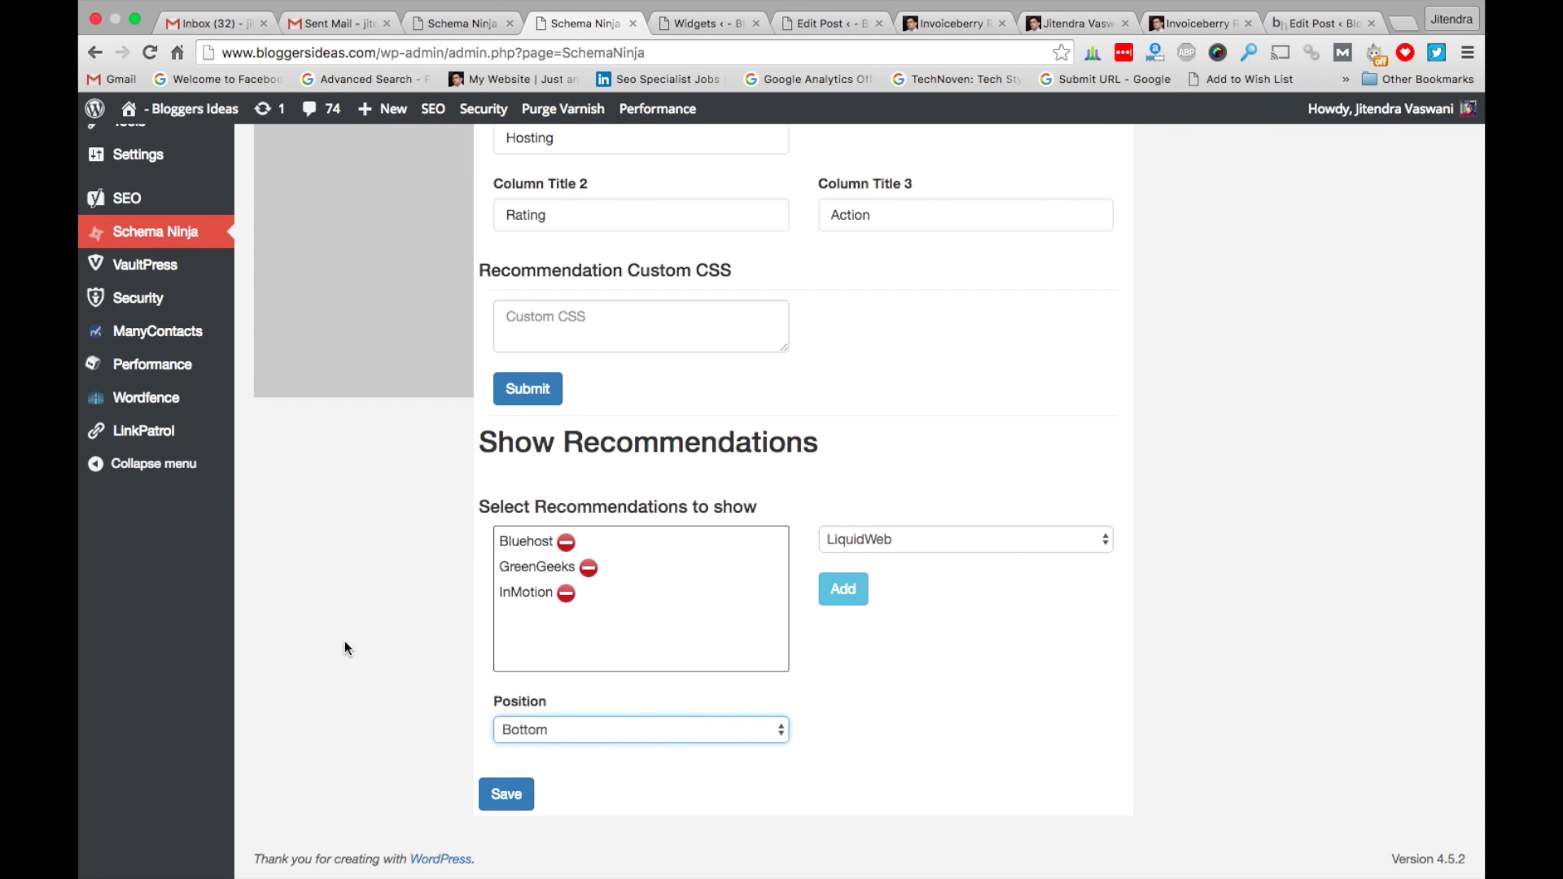
{"action": "left_click", "coordinate": [545, 716]}
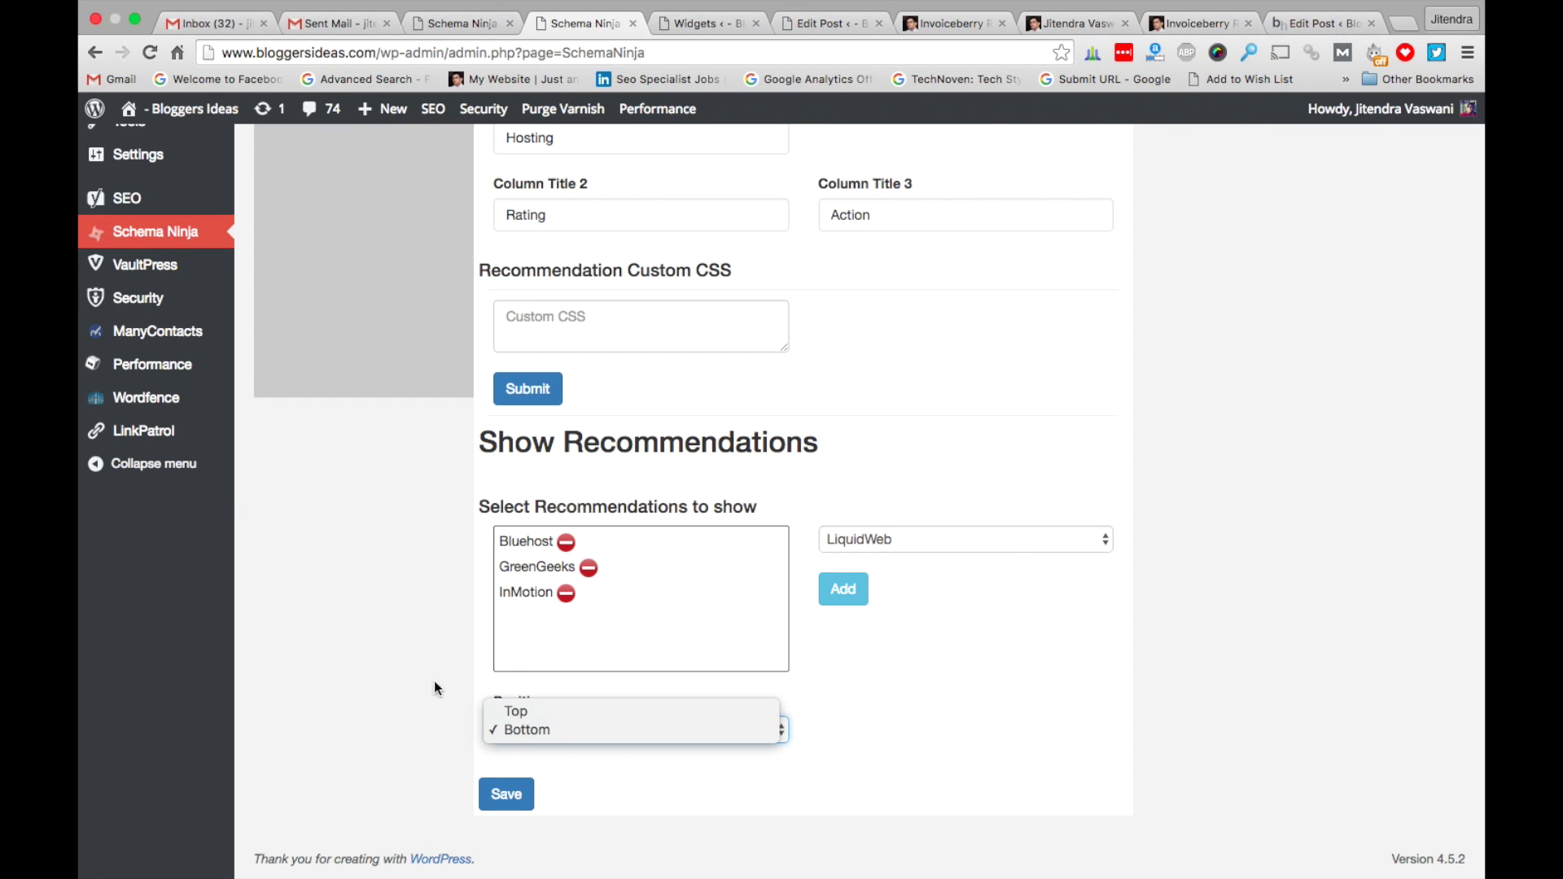
{"action": "left_click", "coordinate": [414, 666]}
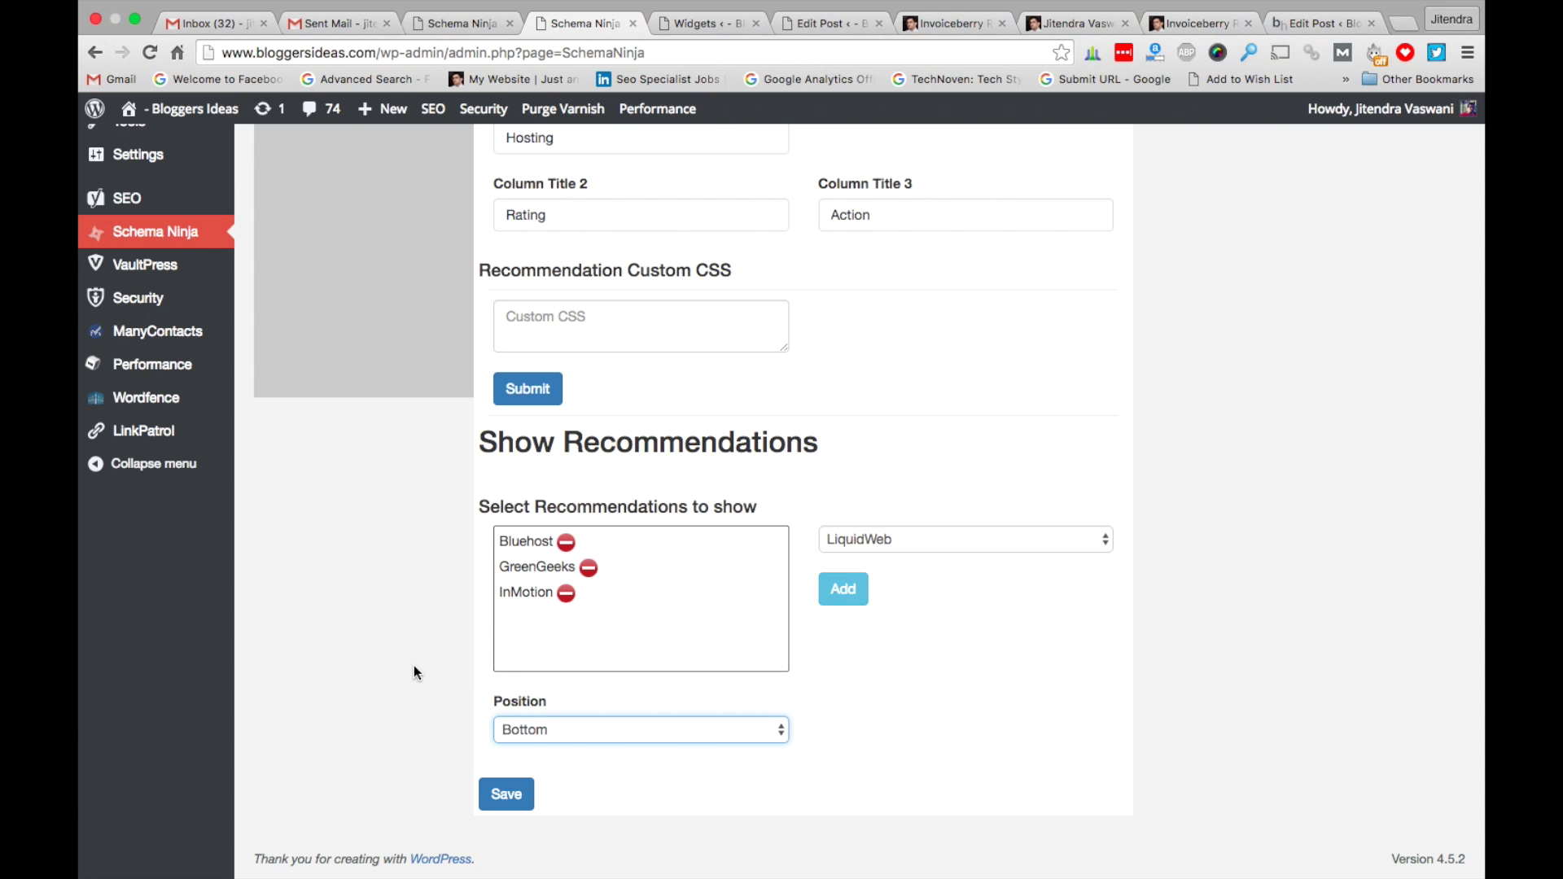
{"action": "scroll", "coordinate": [438, 734], "scroll_direction": "down", "scroll_amount": 1}
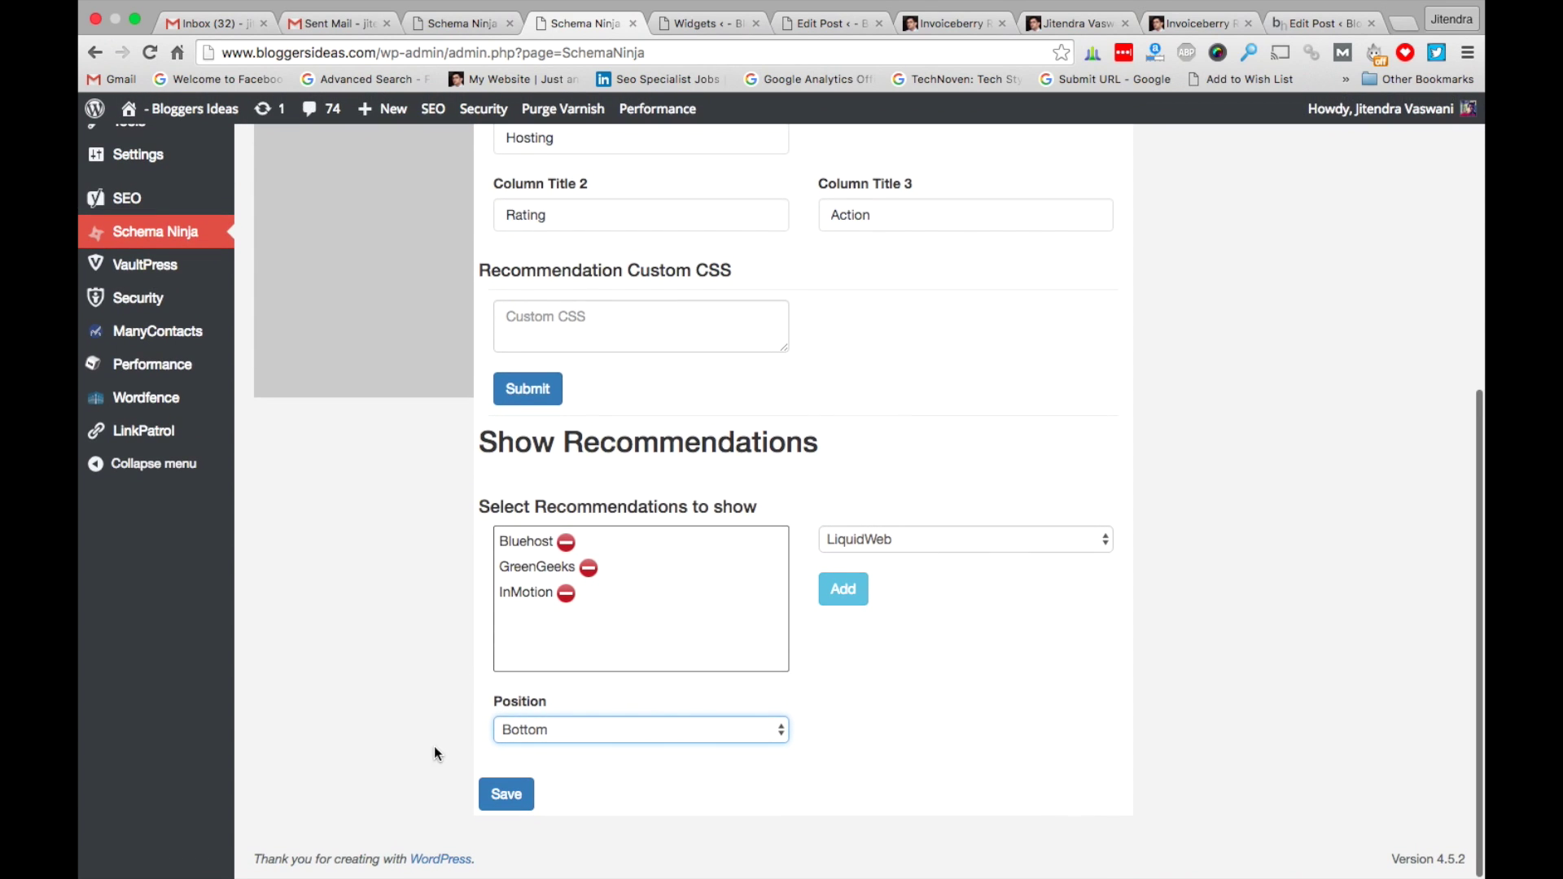
{"action": "scroll", "coordinate": [433, 746], "scroll_direction": "up", "scroll_amount": 1}
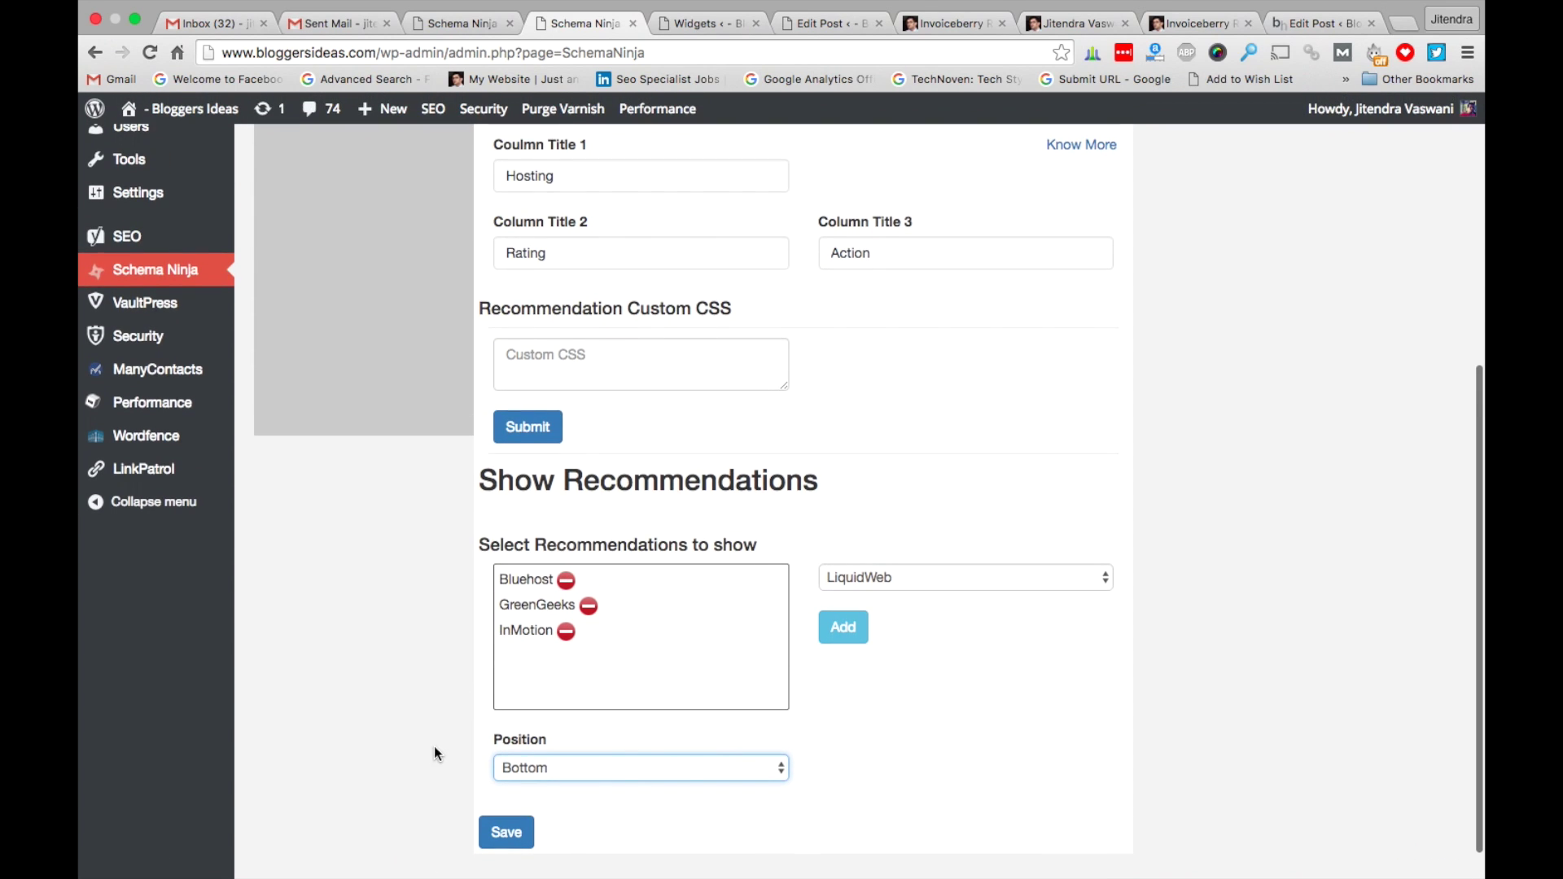
{"action": "left_click", "coordinate": [530, 830]}
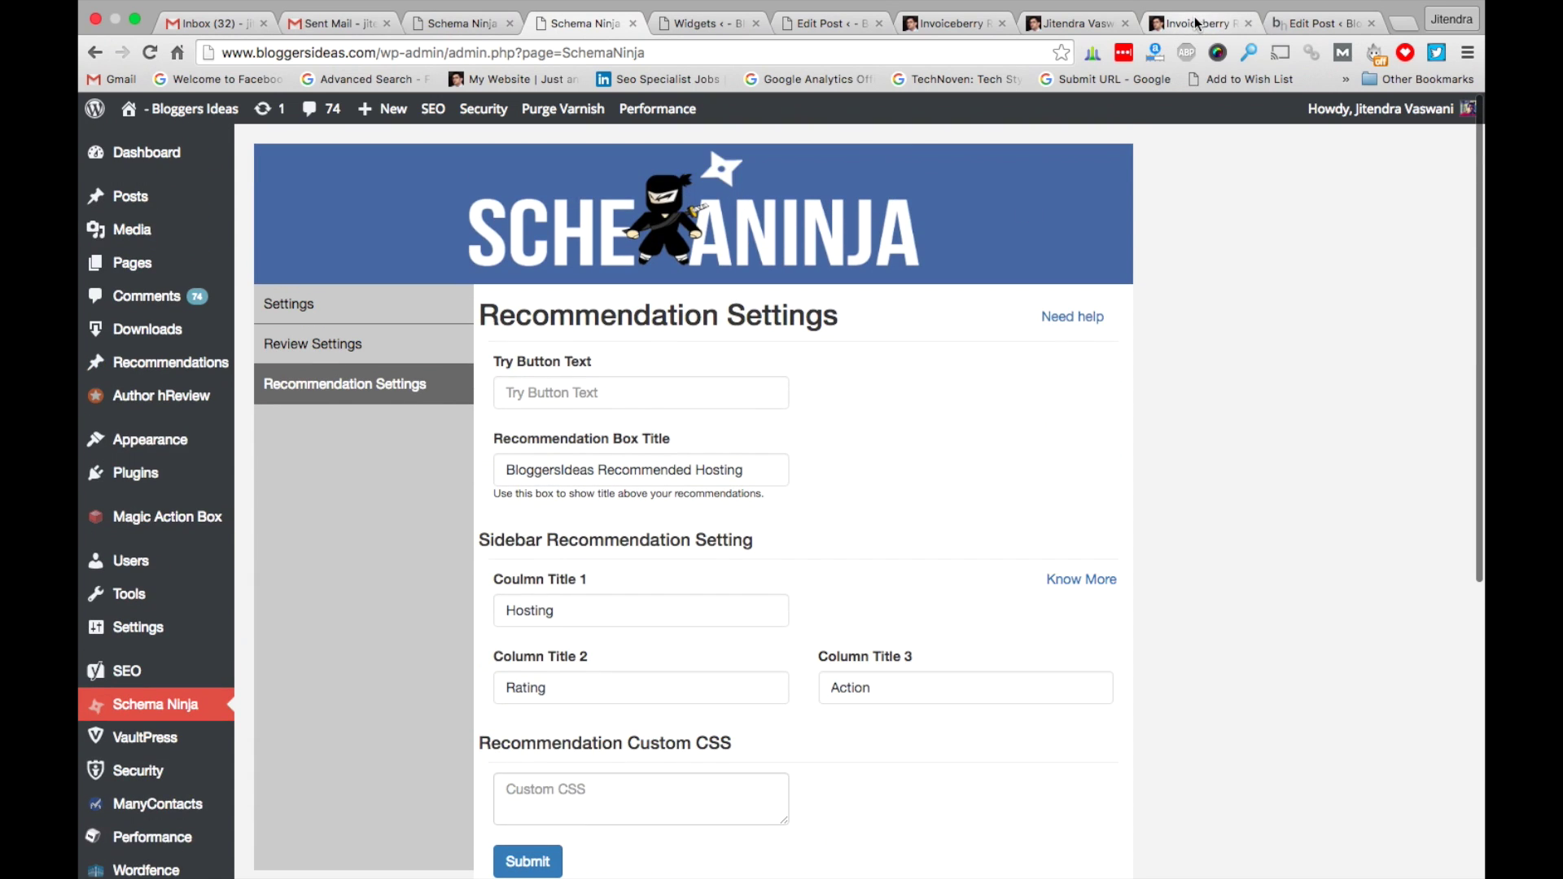
Compare the InvoiceBerry review's InMotion box against the Schema Ninja recommendation settings
{"action": "left_click", "coordinate": [1197, 23]}
{"action": "scroll", "coordinate": [611, 445], "scroll_direction": "down", "scroll_amount": 2}
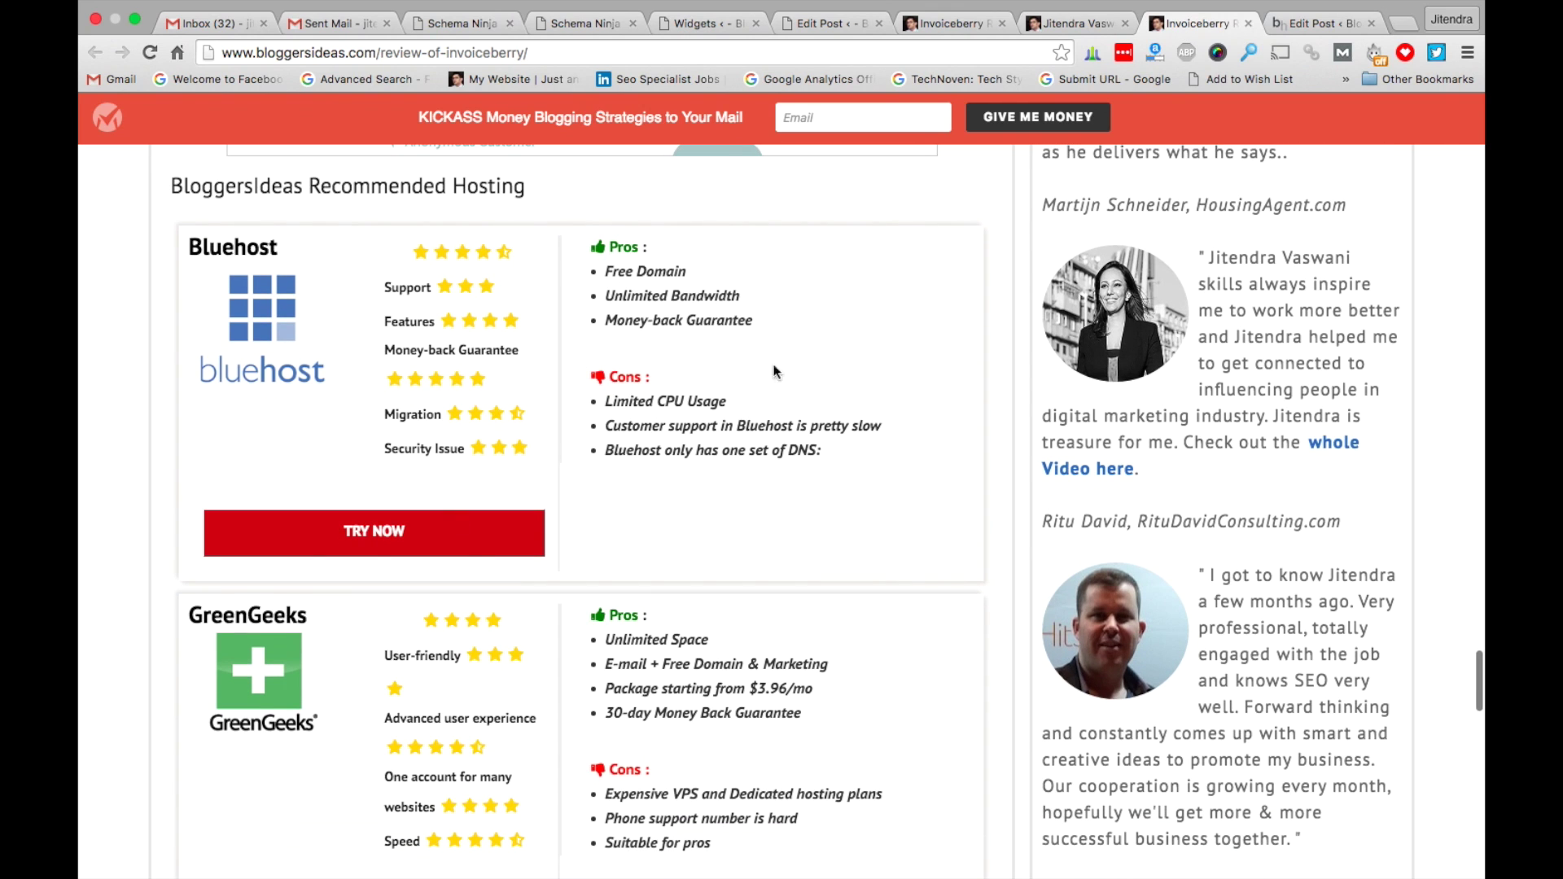
{"action": "left_click", "coordinate": [681, 28]}
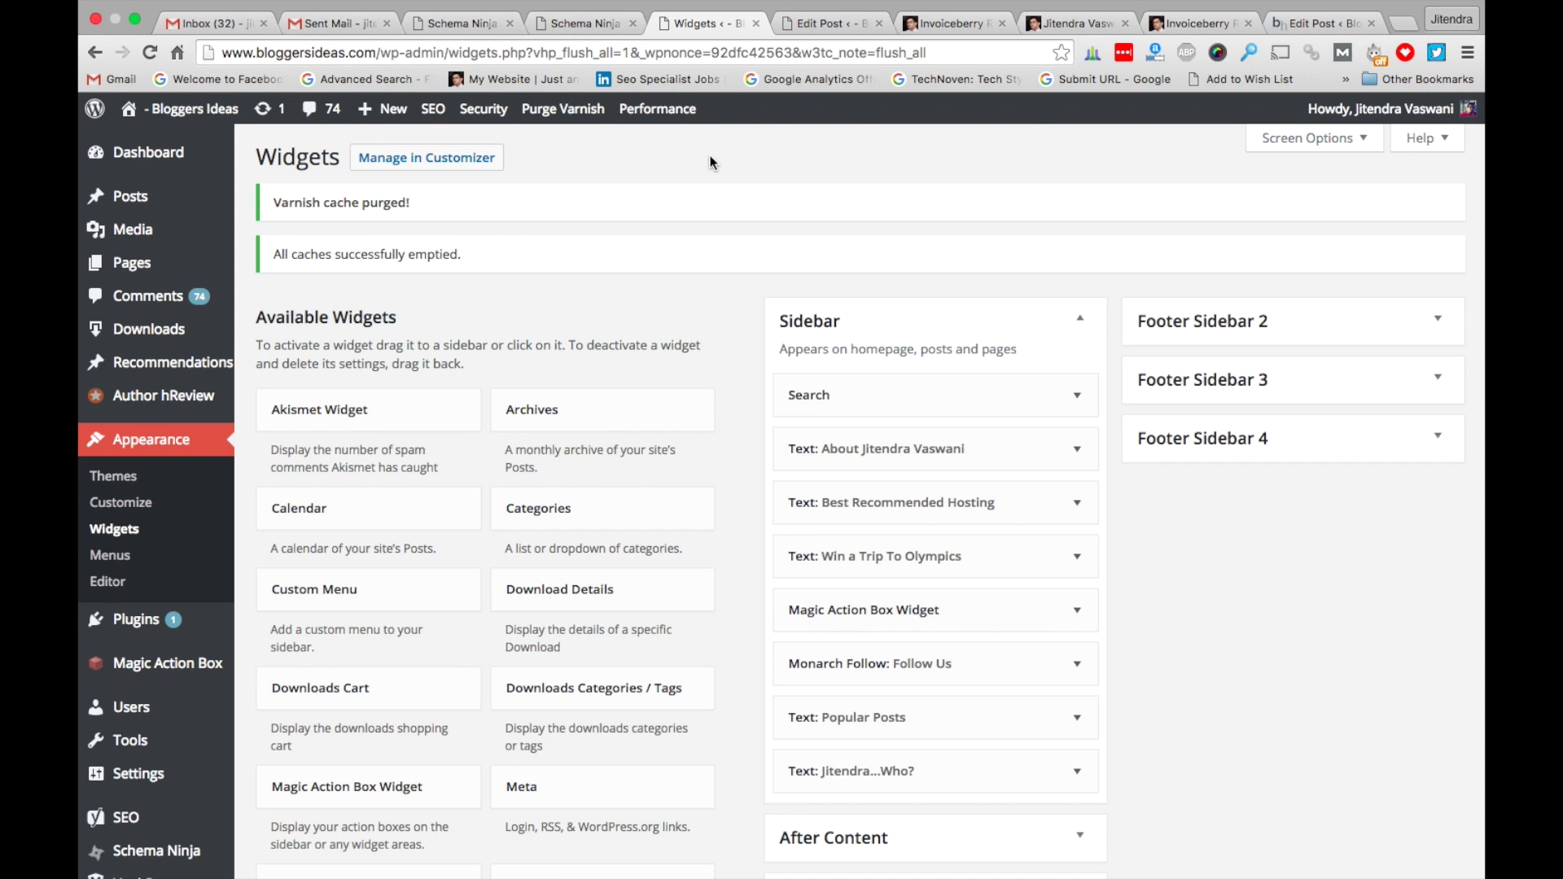
{"action": "left_click", "coordinate": [1175, 26]}
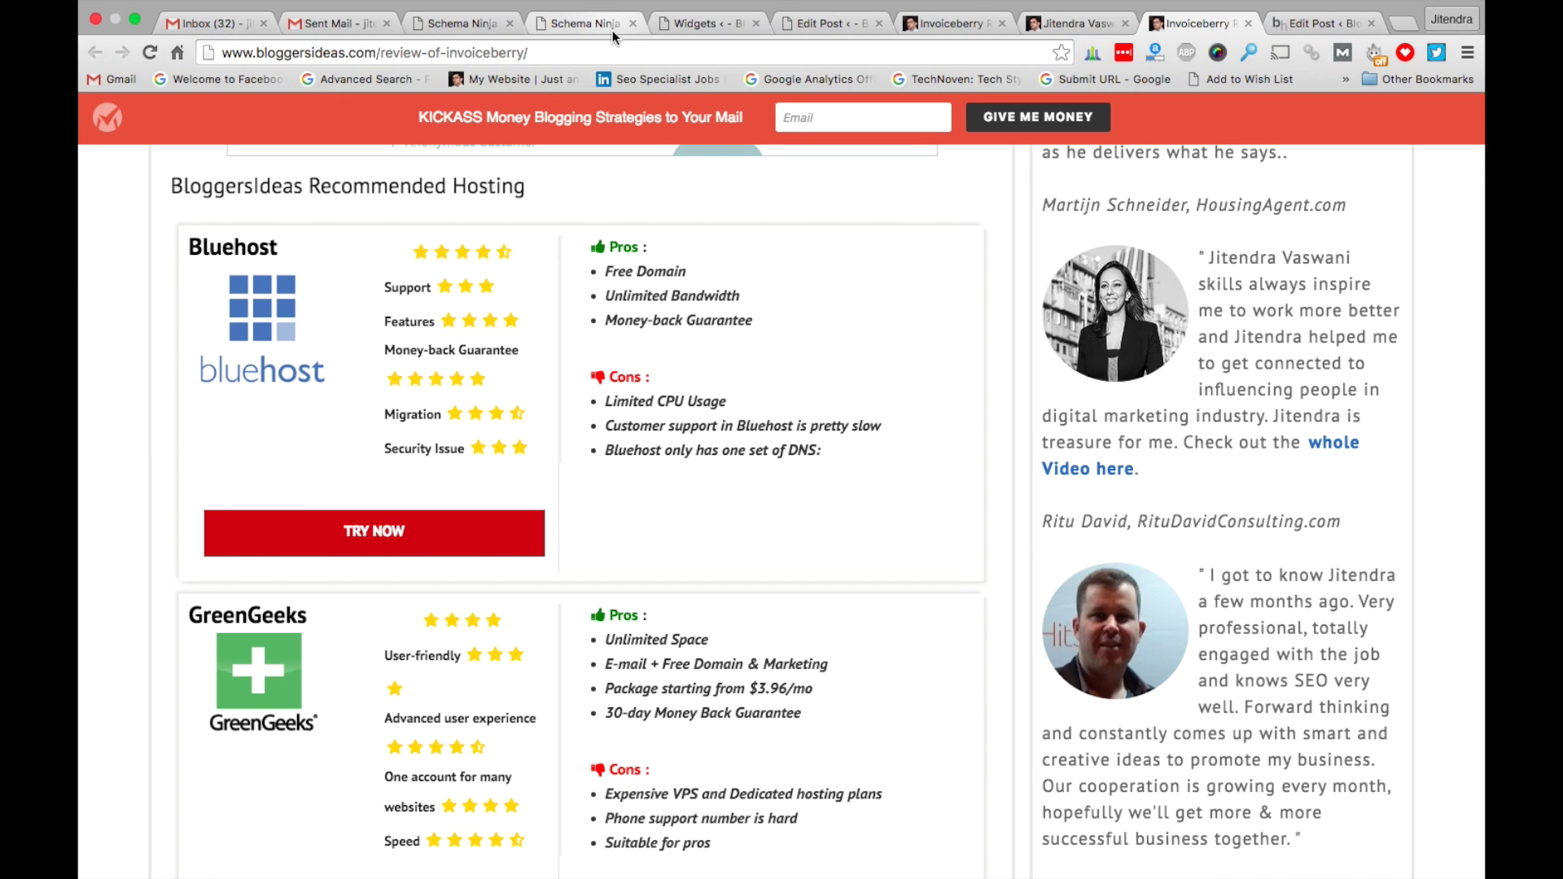
{"action": "left_click", "coordinate": [570, 27]}
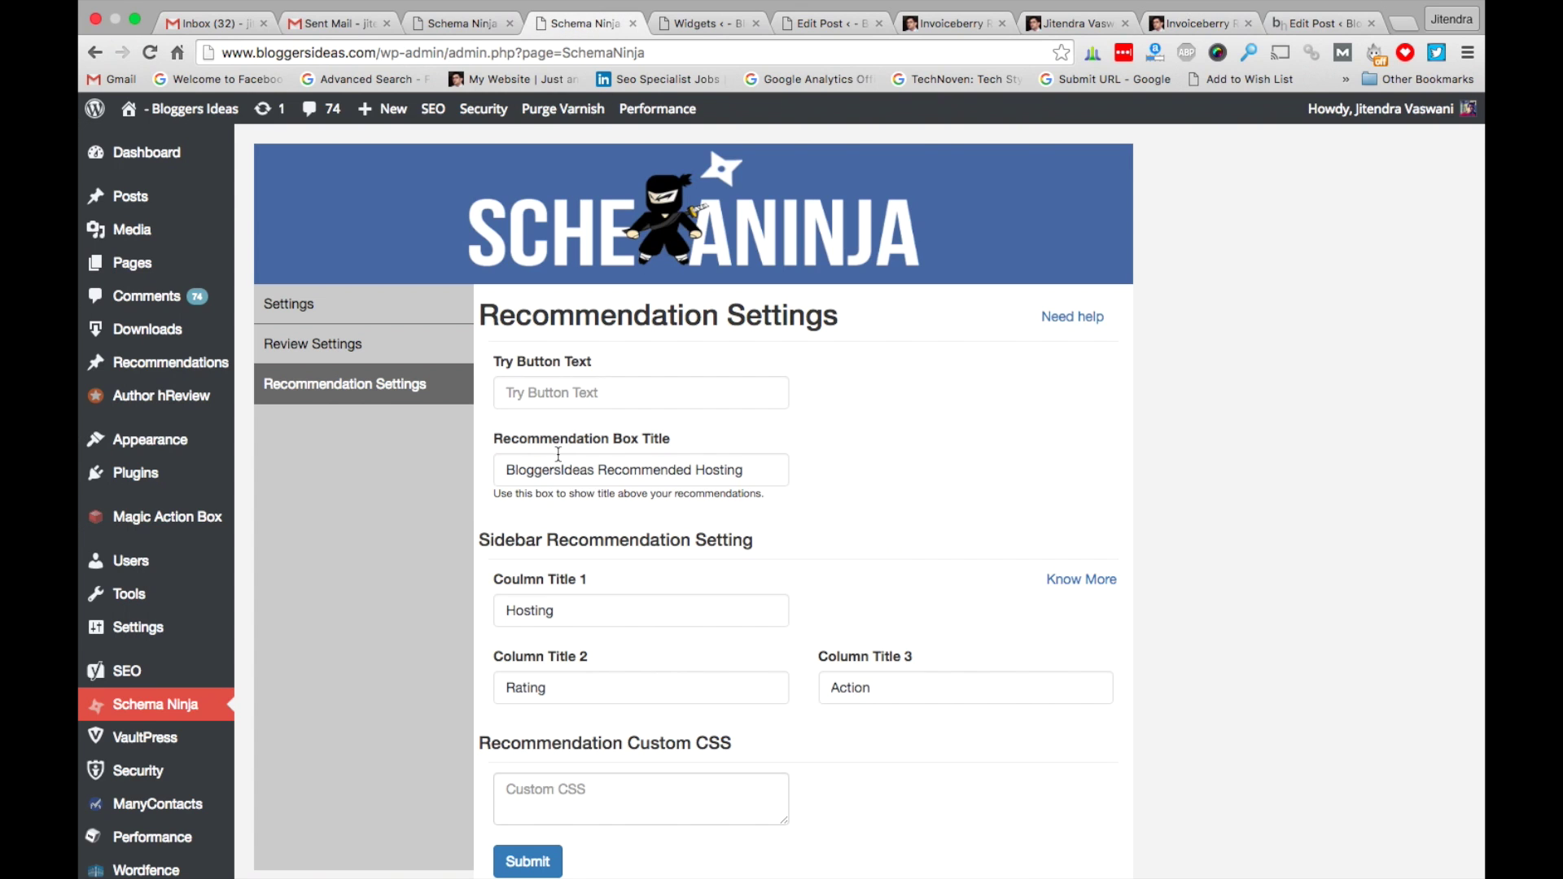
{"action": "scroll", "coordinate": [850, 537], "scroll_direction": "down", "scroll_amount": 6}
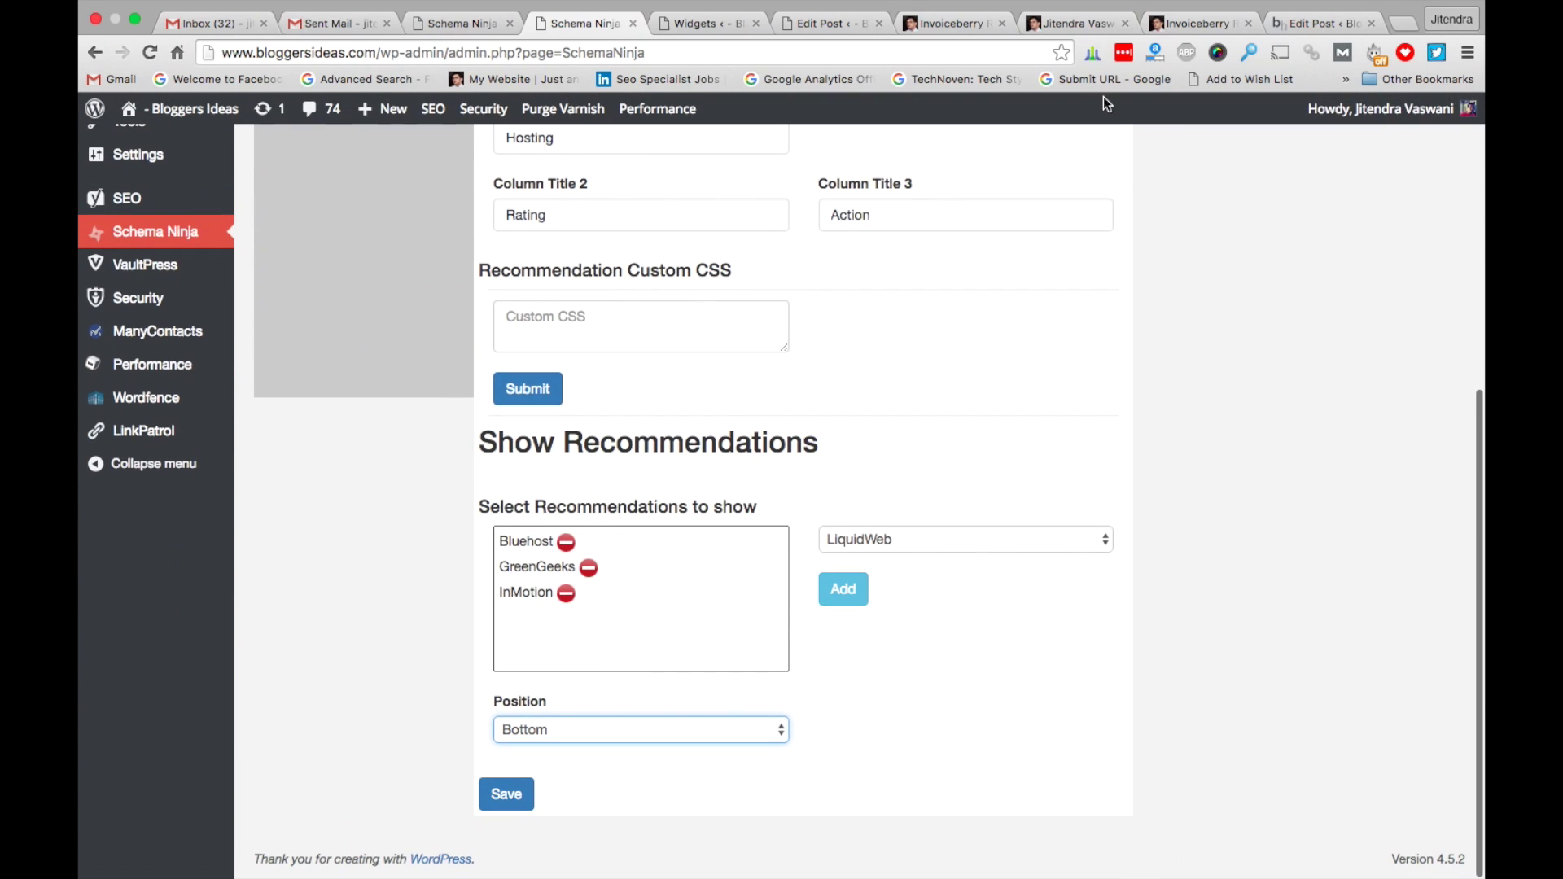
{"action": "left_click", "coordinate": [1195, 22]}
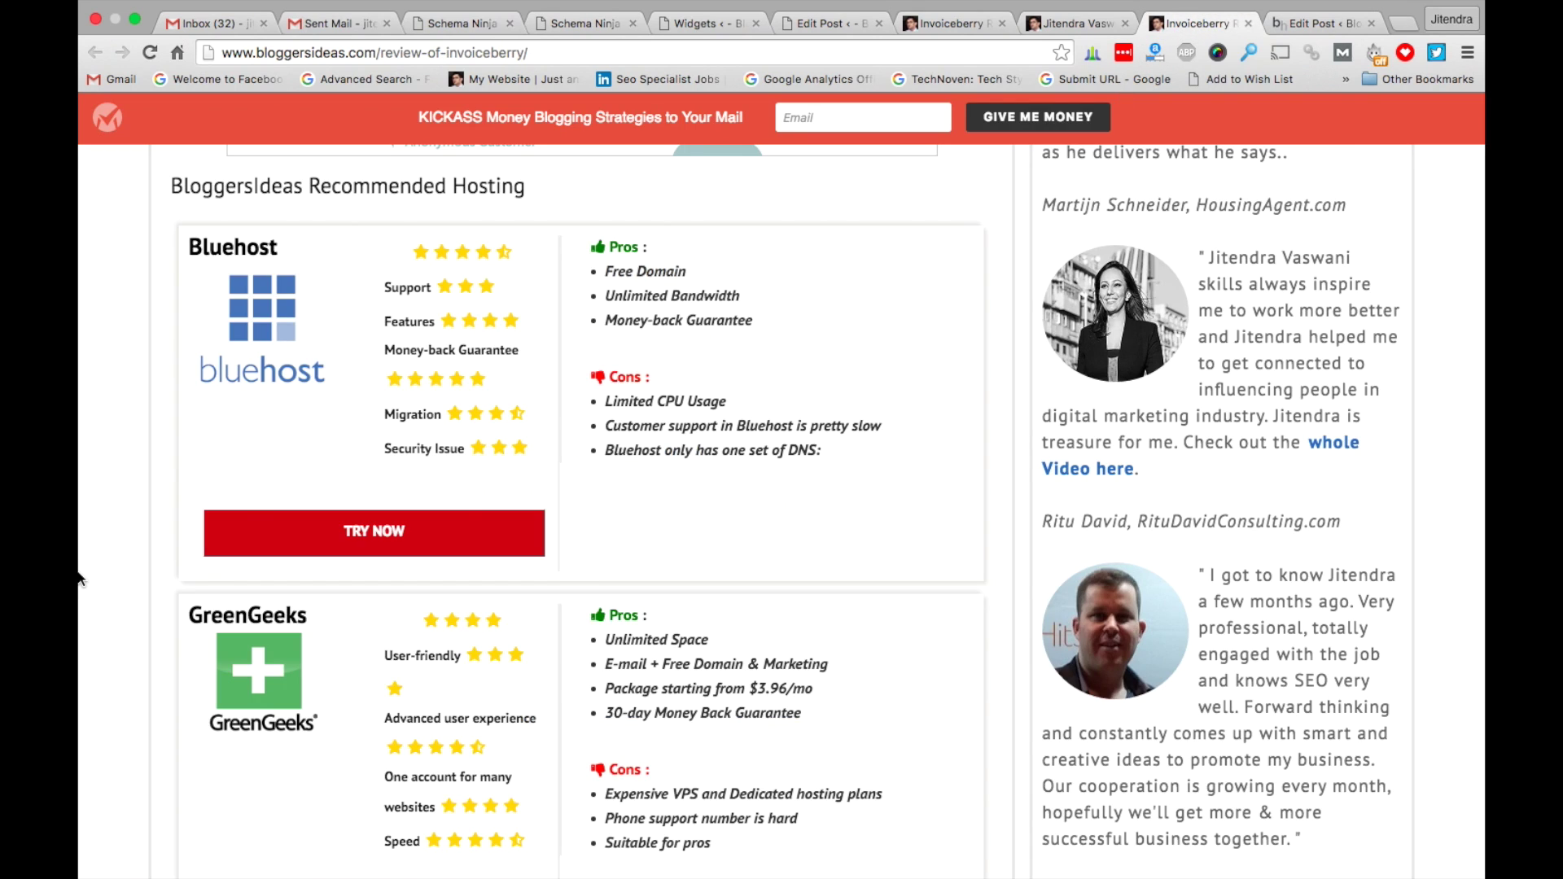
{"action": "scroll", "coordinate": [79, 577], "scroll_direction": "up", "scroll_amount": 5}
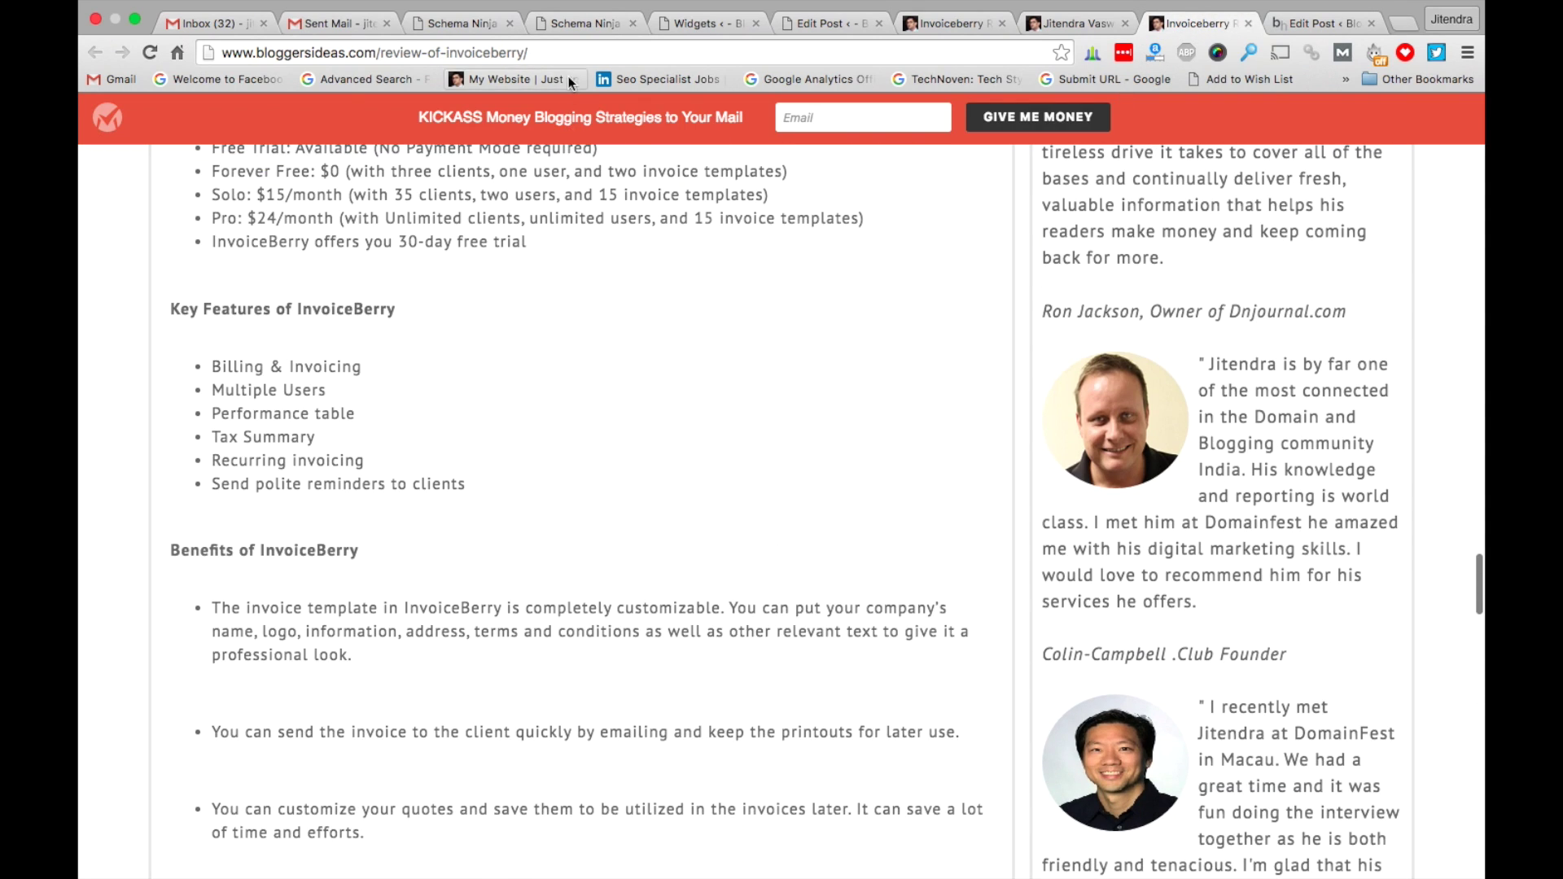
Recheck the settings and both InvoiceBerry review copies, ending on the Widgets admin page
{"action": "left_click", "coordinate": [580, 22]}
{"action": "scroll", "coordinate": [824, 375], "scroll_direction": "up", "scroll_amount": 10}
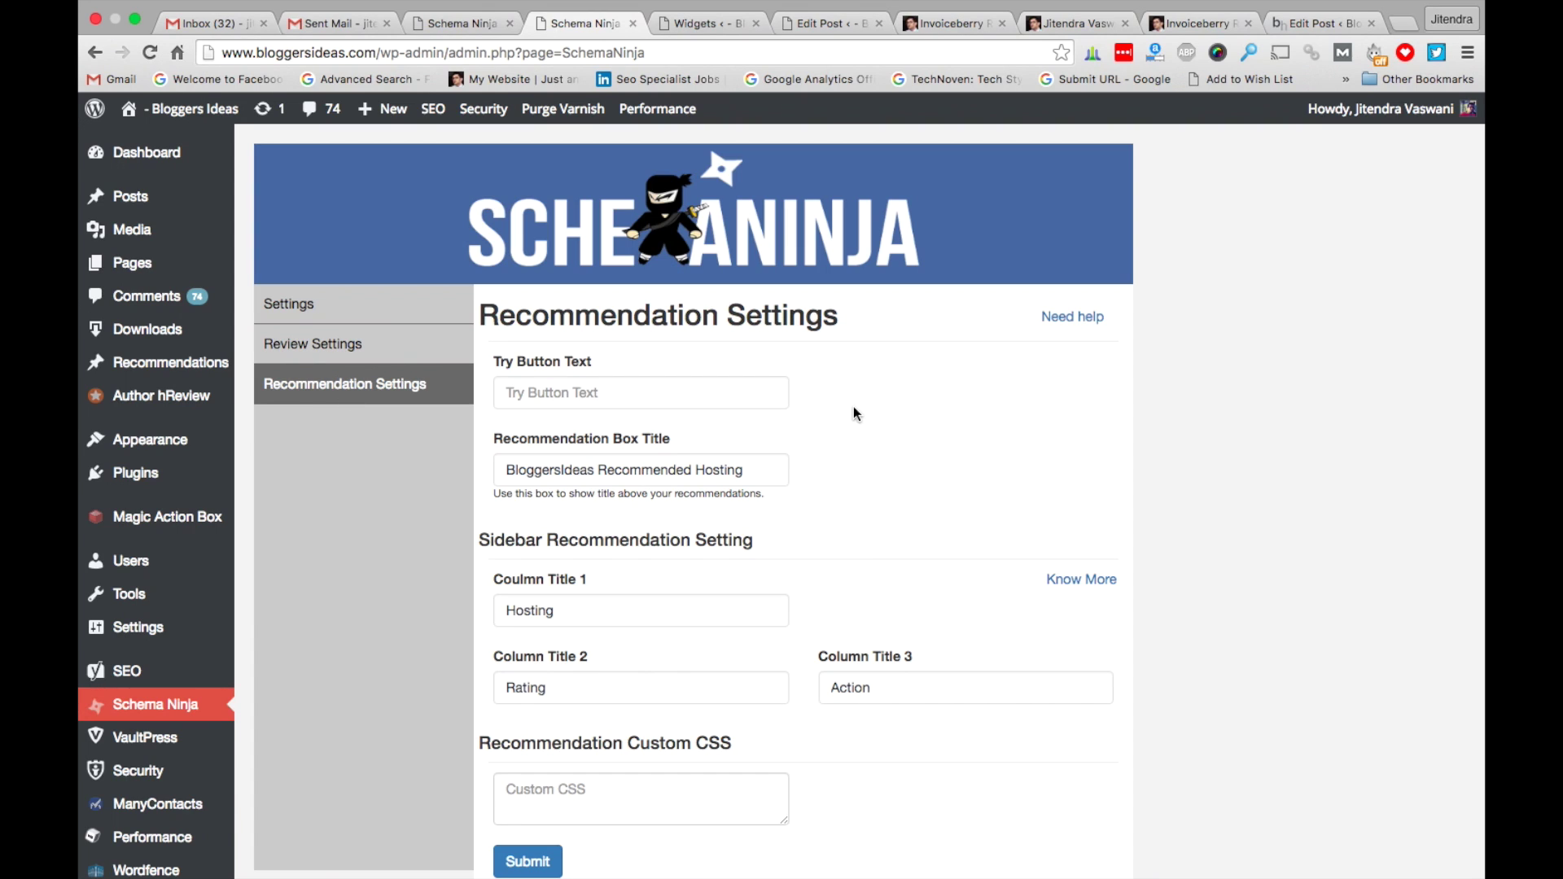
{"action": "mouse_move", "coordinate": [185, 381]}
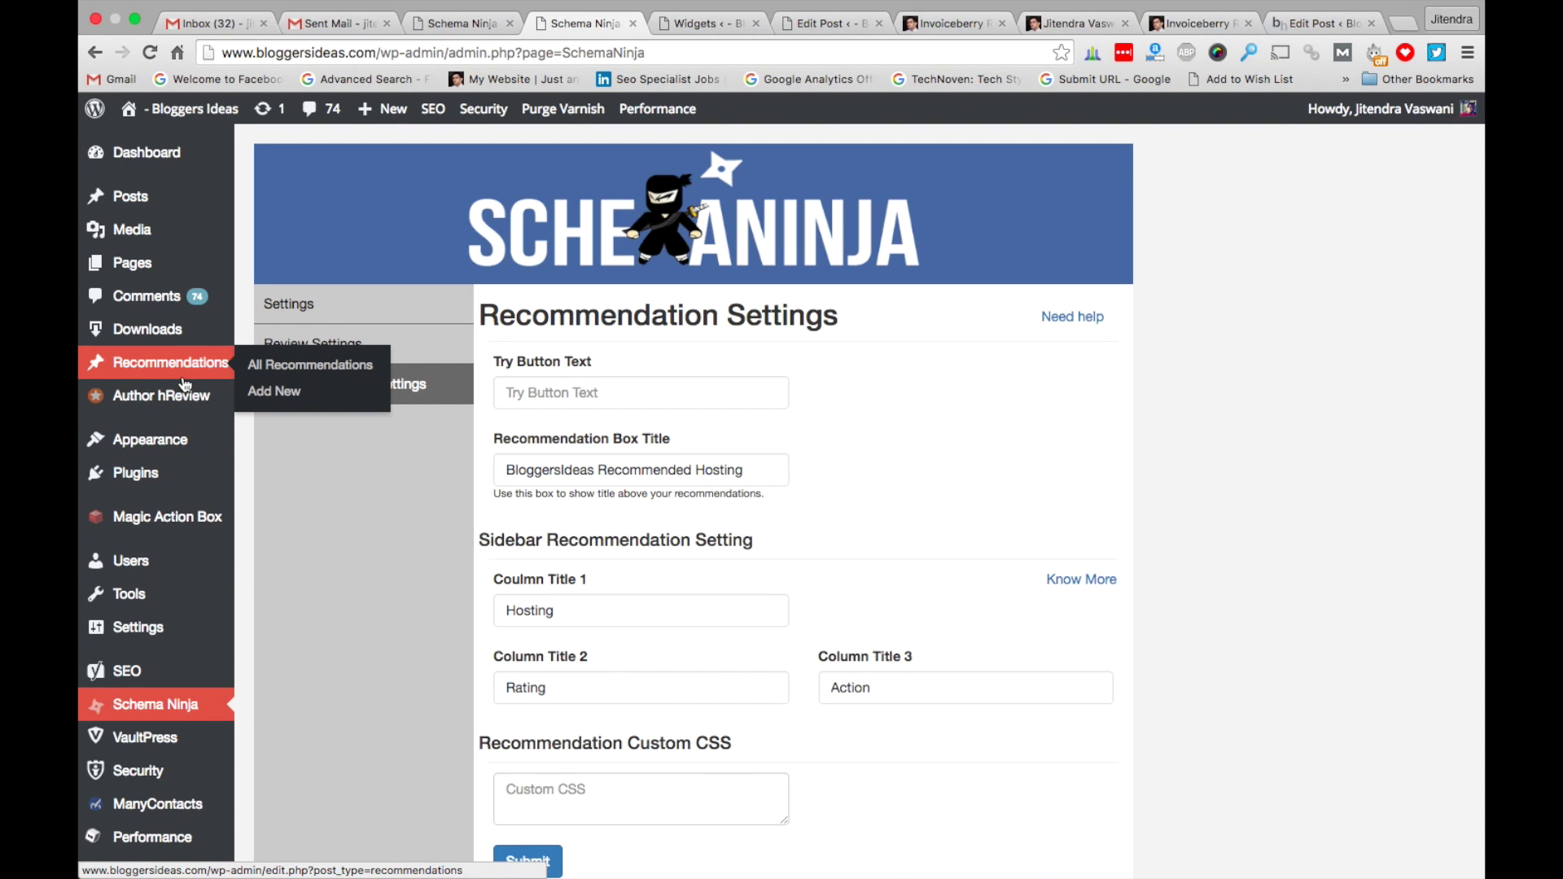
{"action": "left_click", "coordinate": [1208, 33]}
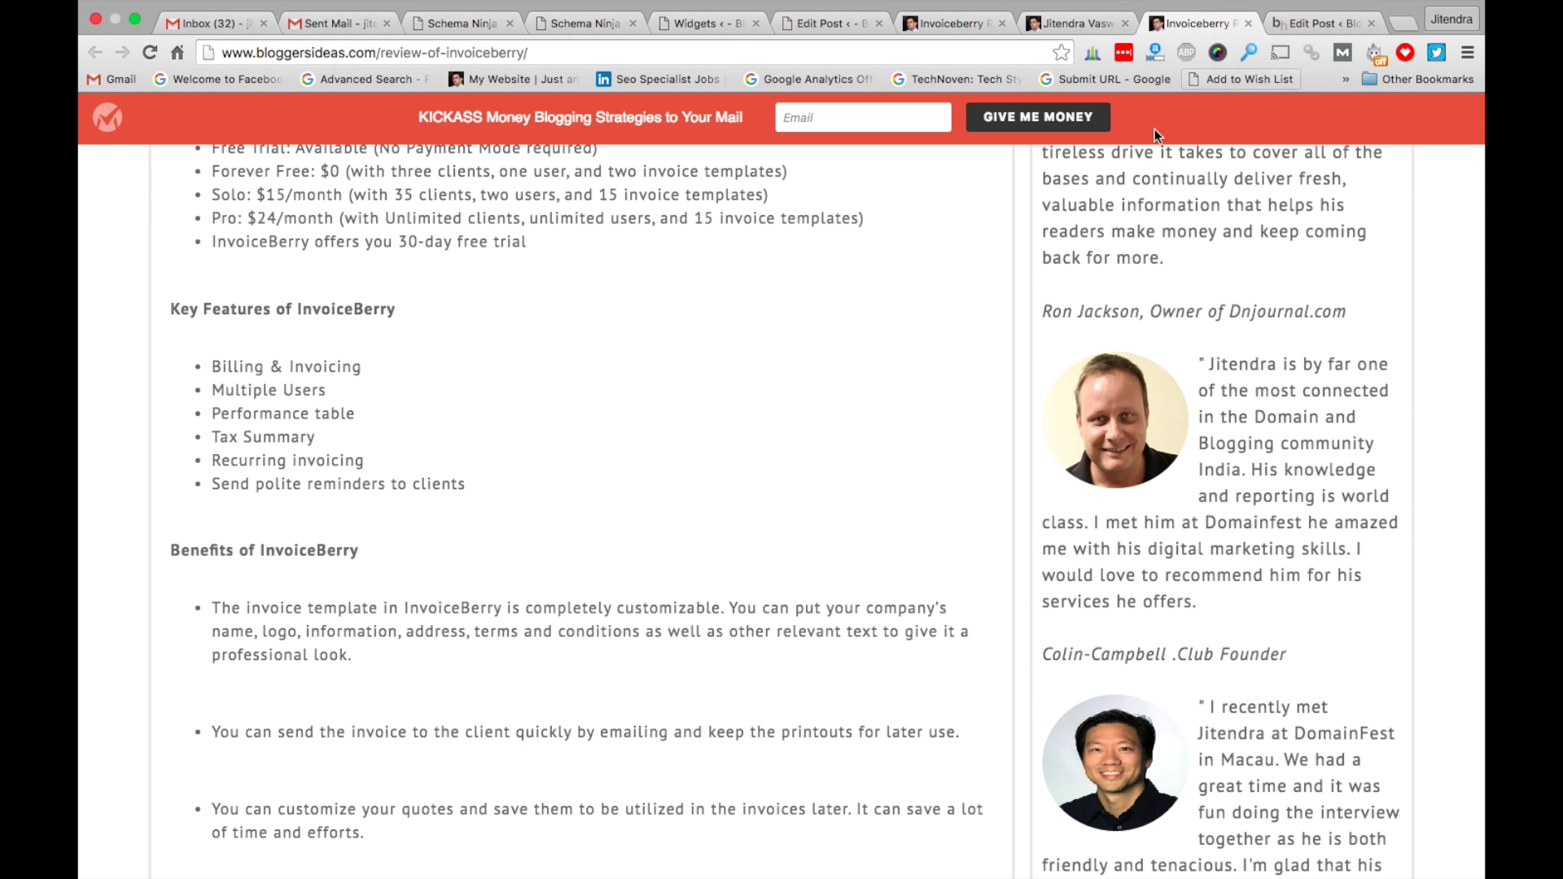
{"action": "left_click", "coordinate": [958, 26]}
{"action": "scroll", "coordinate": [594, 471], "scroll_direction": "up", "scroll_amount": 5}
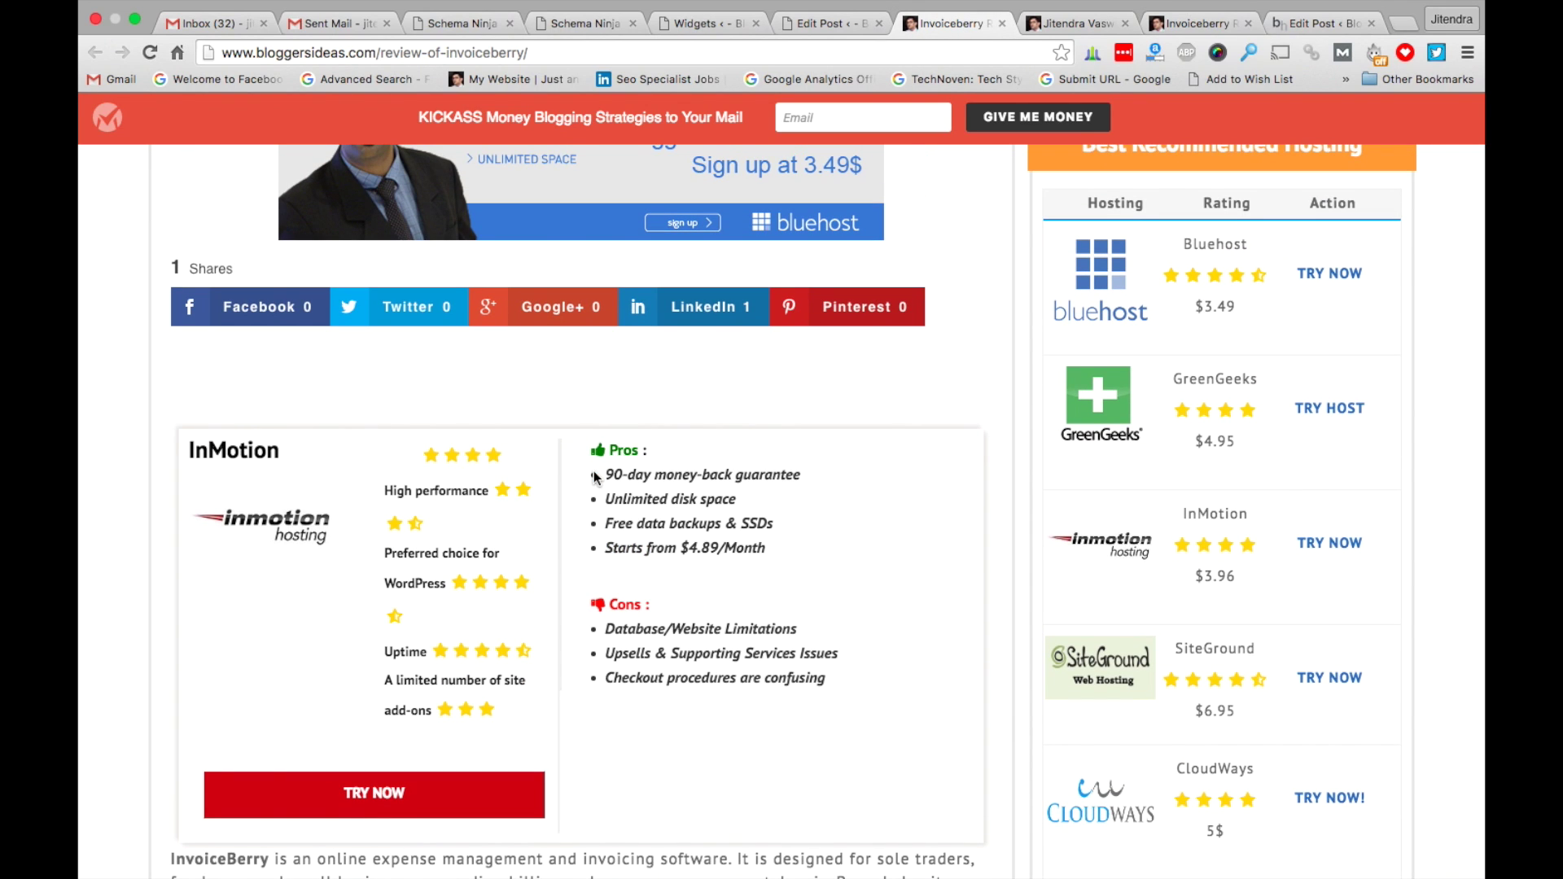
{"action": "scroll", "coordinate": [593, 478], "scroll_direction": "up", "scroll_amount": 10}
{"action": "left_click", "coordinate": [707, 27]}
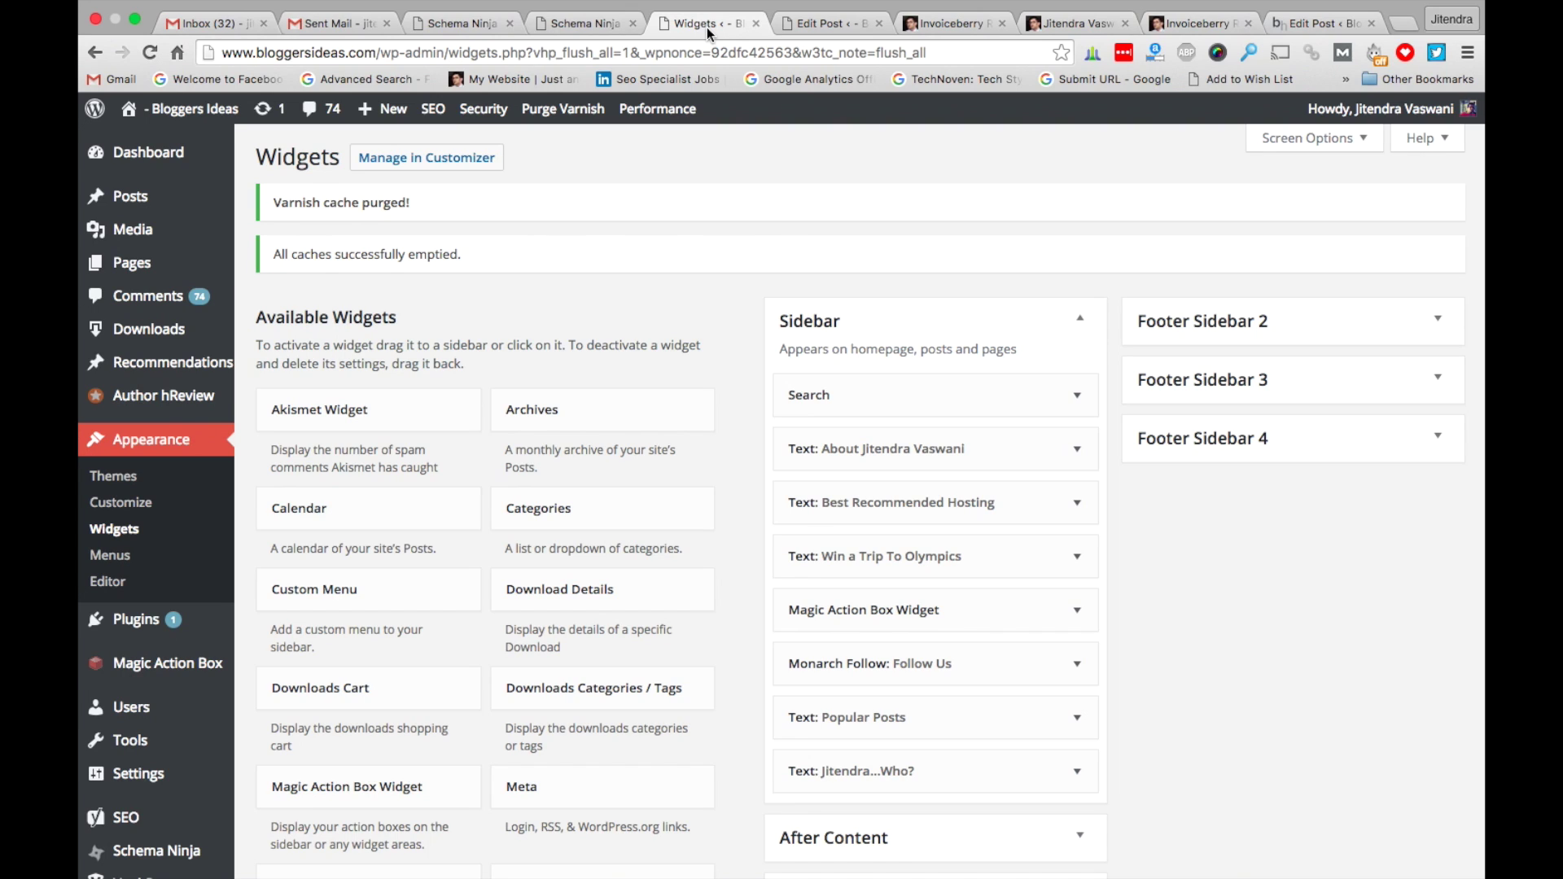
Open the About Me page for editing from the Pages list
{"action": "left_click", "coordinate": [179, 277]}
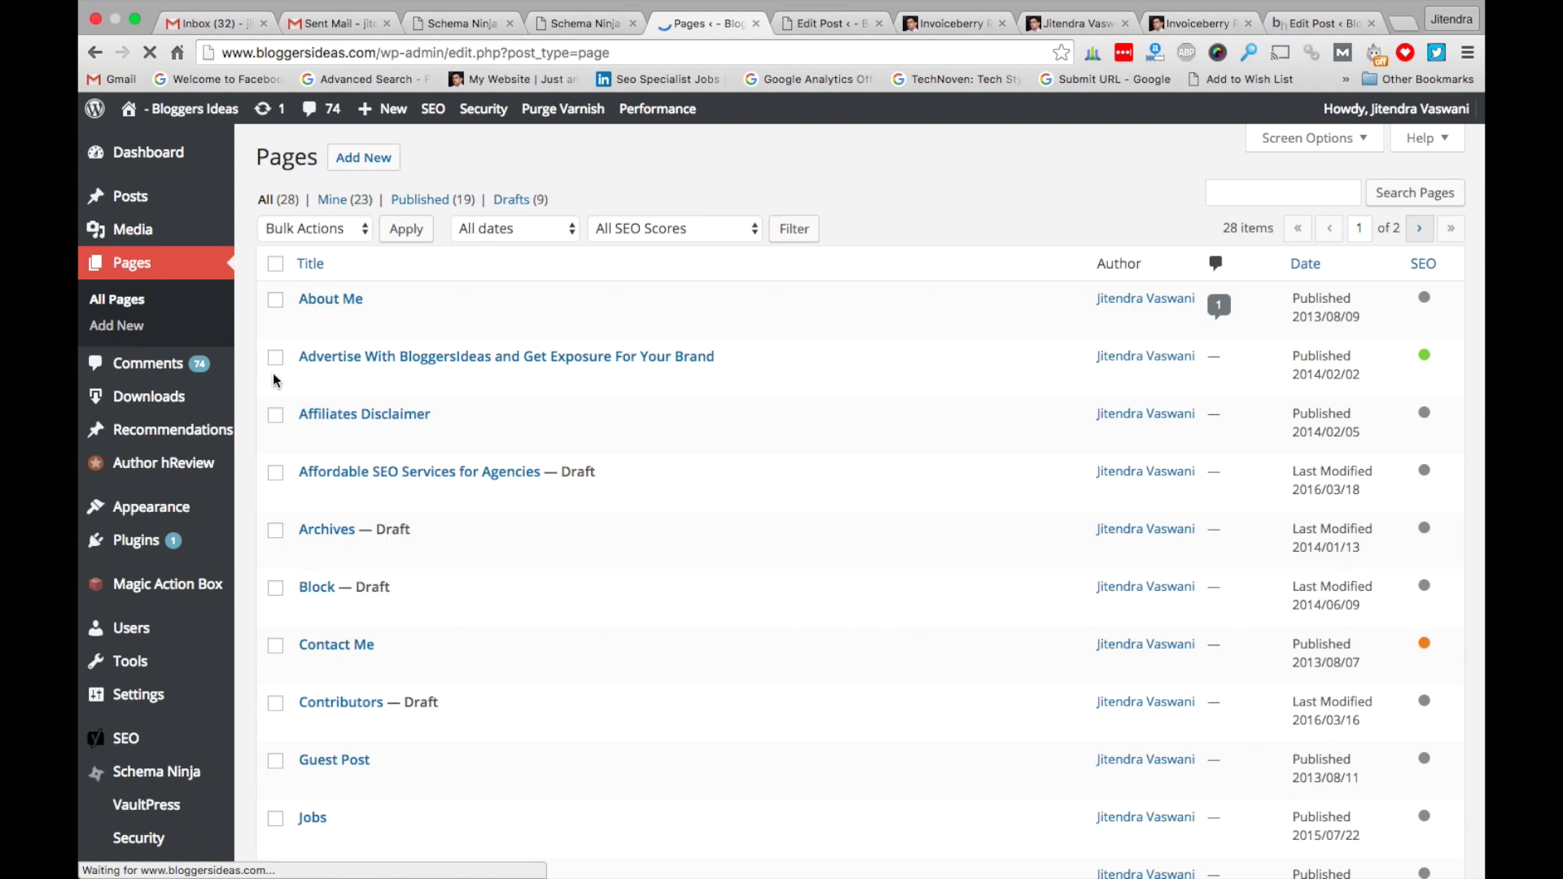
{"action": "mouse_move", "coordinate": [342, 313]}
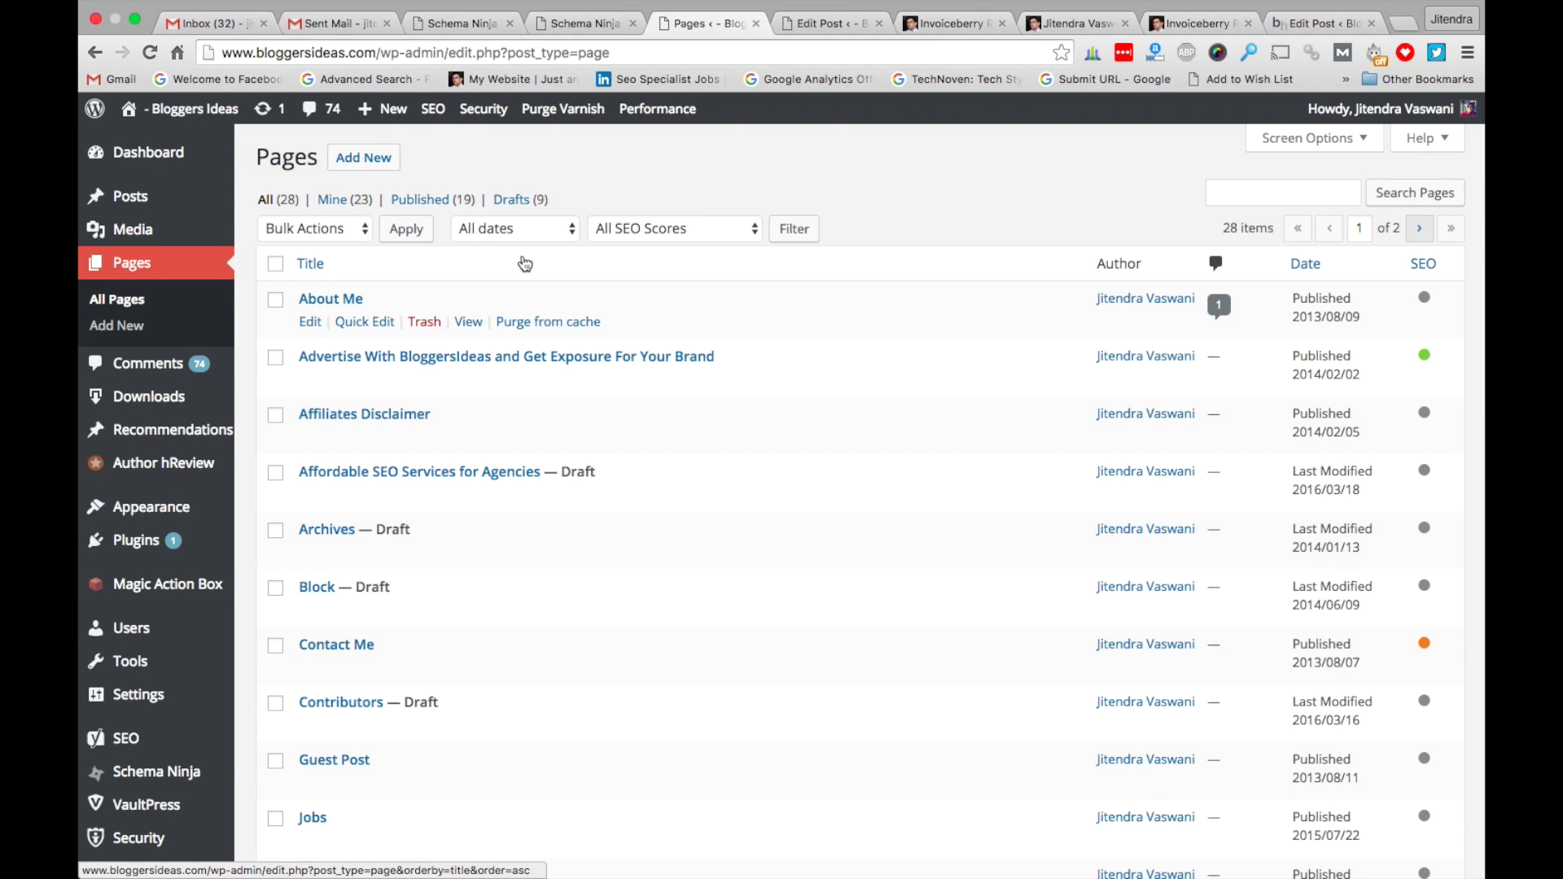
{"action": "left_click", "coordinate": [310, 322]}
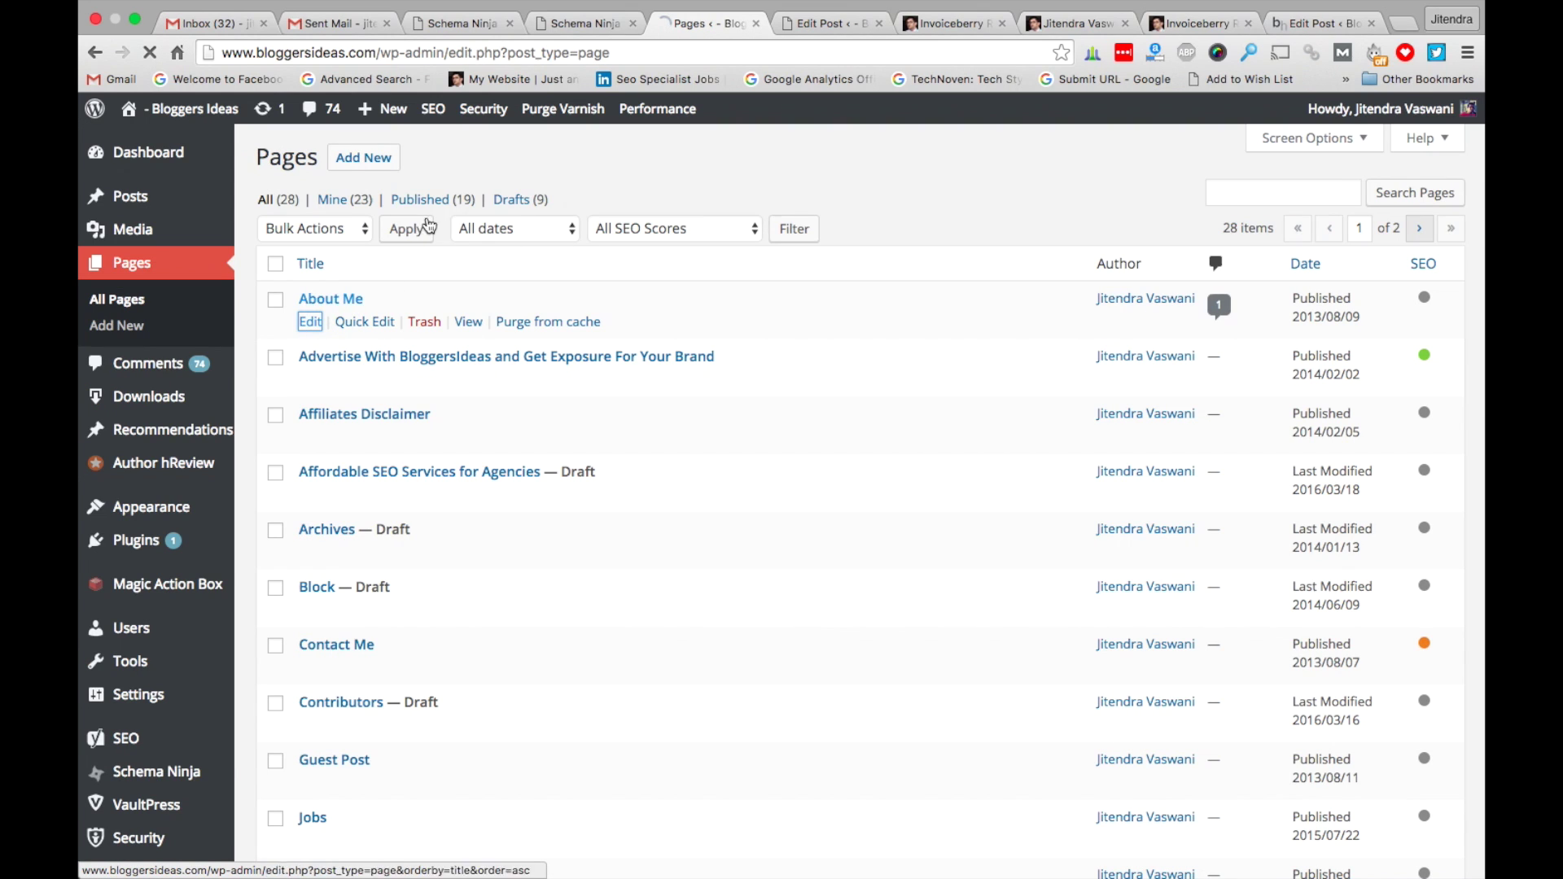
Open the LiquidWeb recommendation's edit screen from Schema Ninja's Recommendations list
{"action": "left_click", "coordinate": [583, 29]}
{"action": "left_click", "coordinate": [484, 26]}
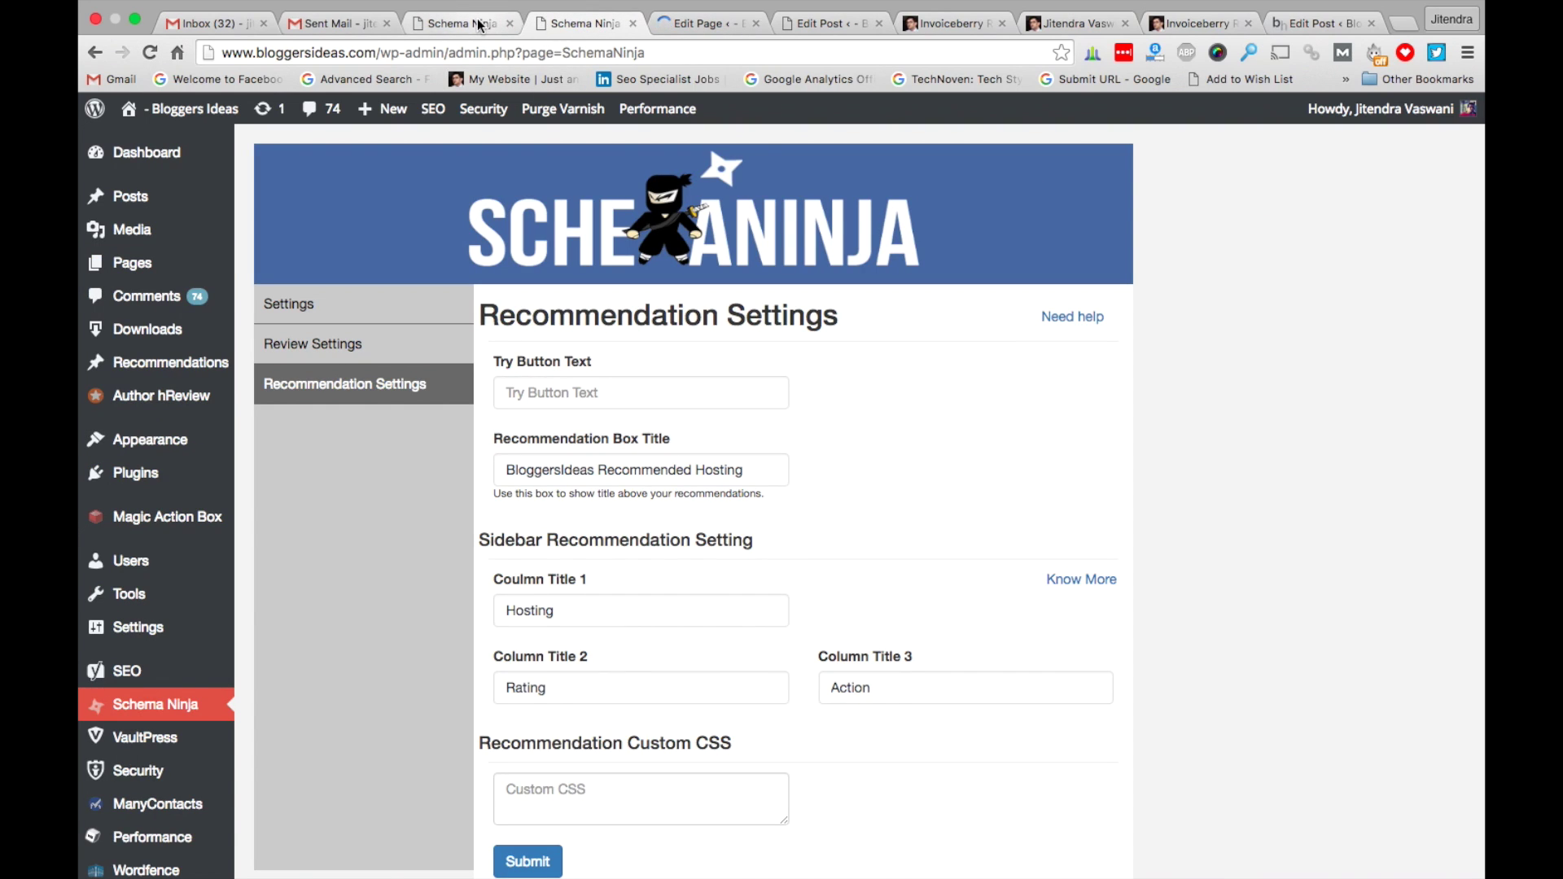
{"action": "left_click", "coordinate": [583, 29]}
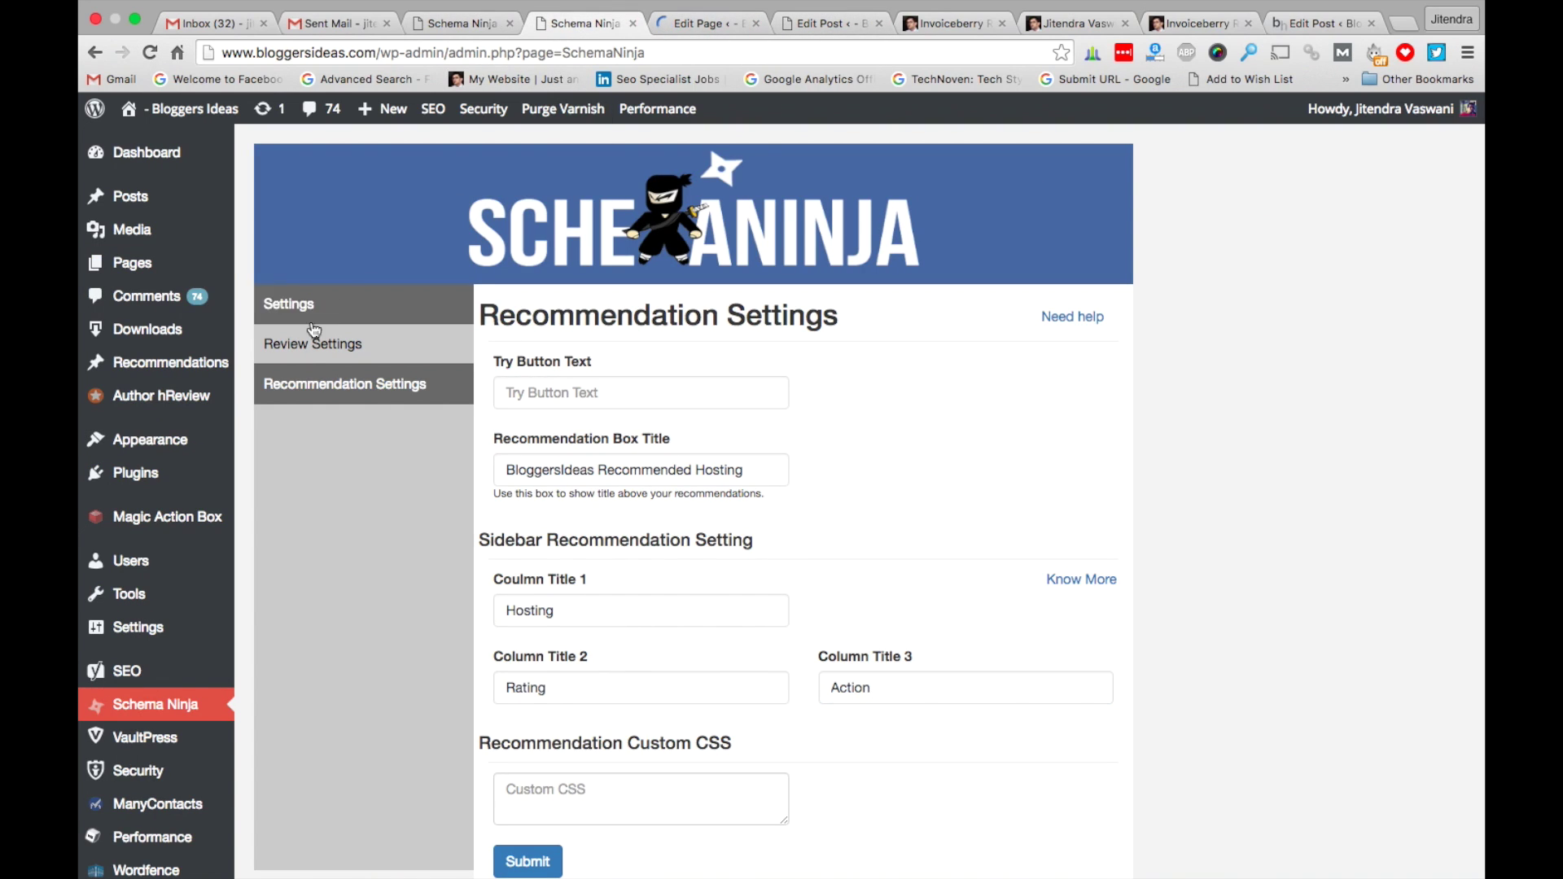
{"action": "left_click", "coordinate": [230, 370]}
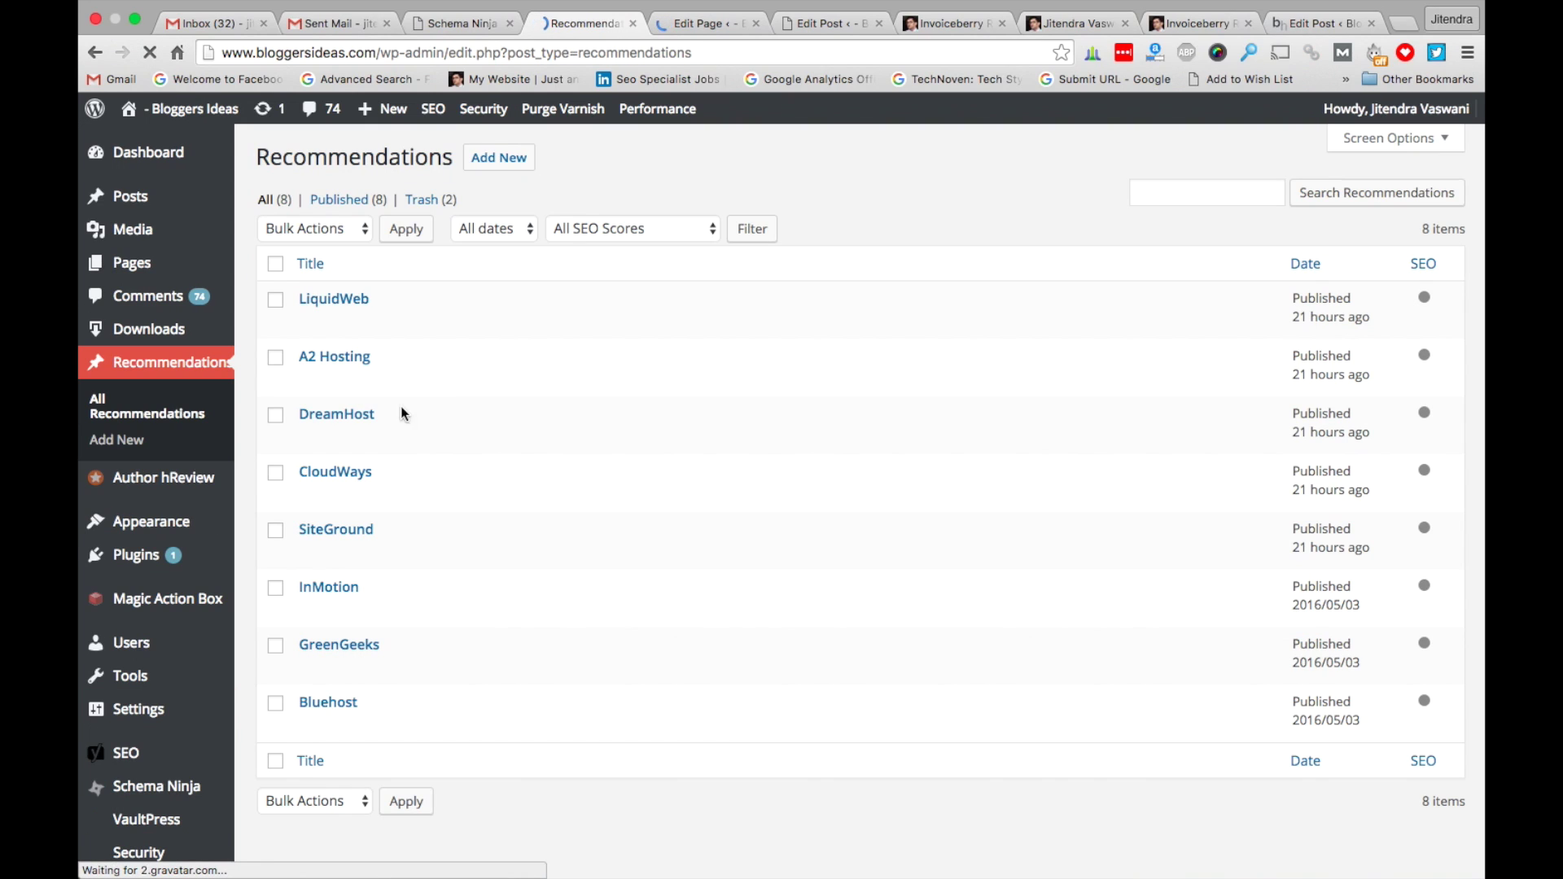
{"action": "mouse_move", "coordinate": [332, 305]}
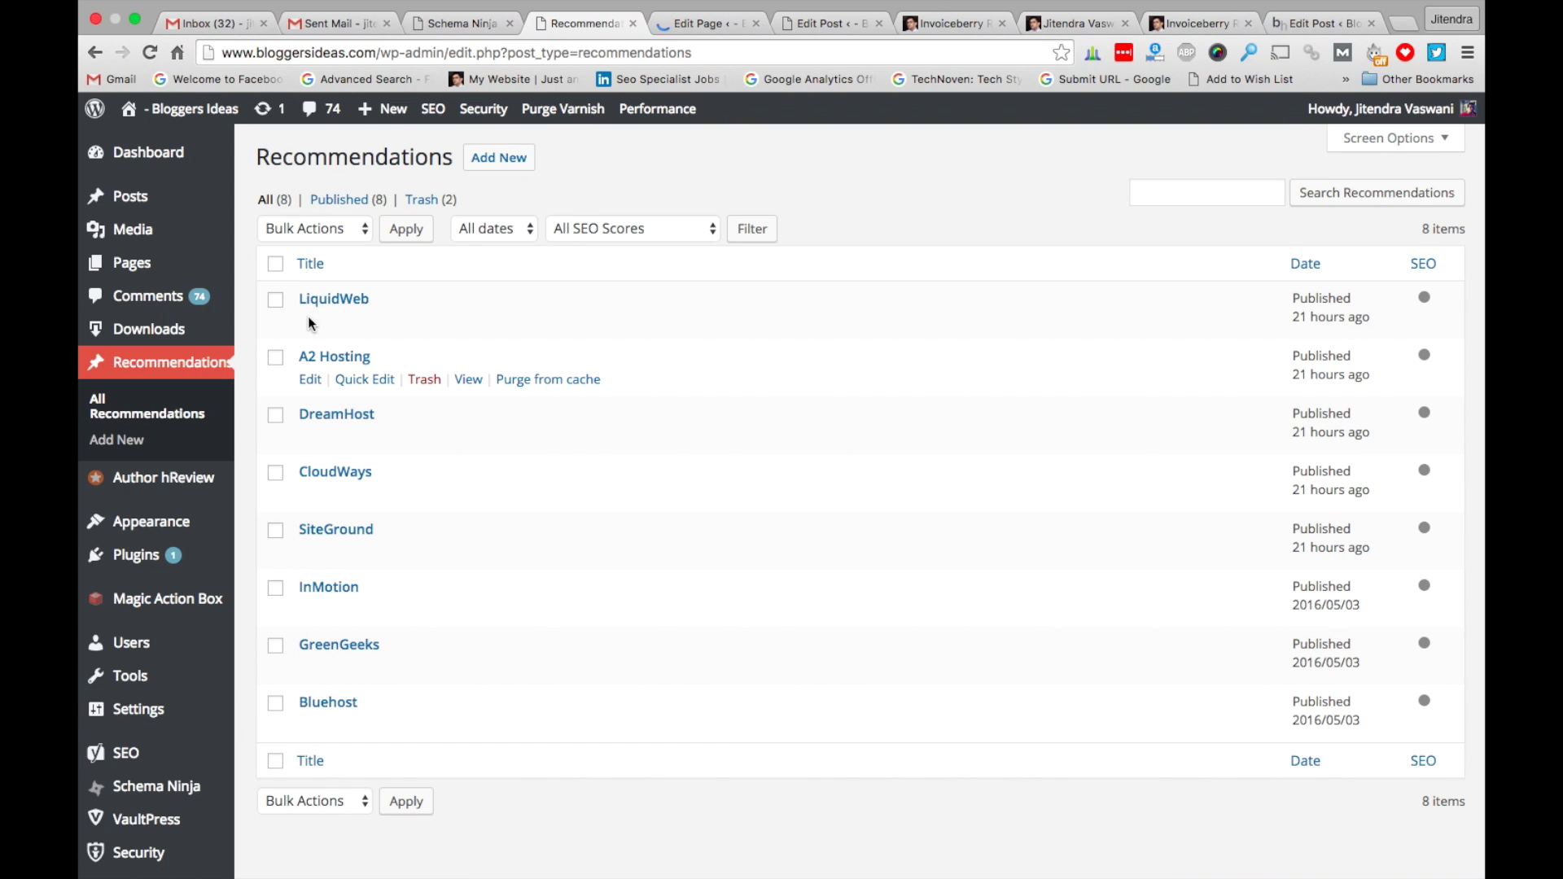
{"action": "left_click", "coordinate": [310, 324]}
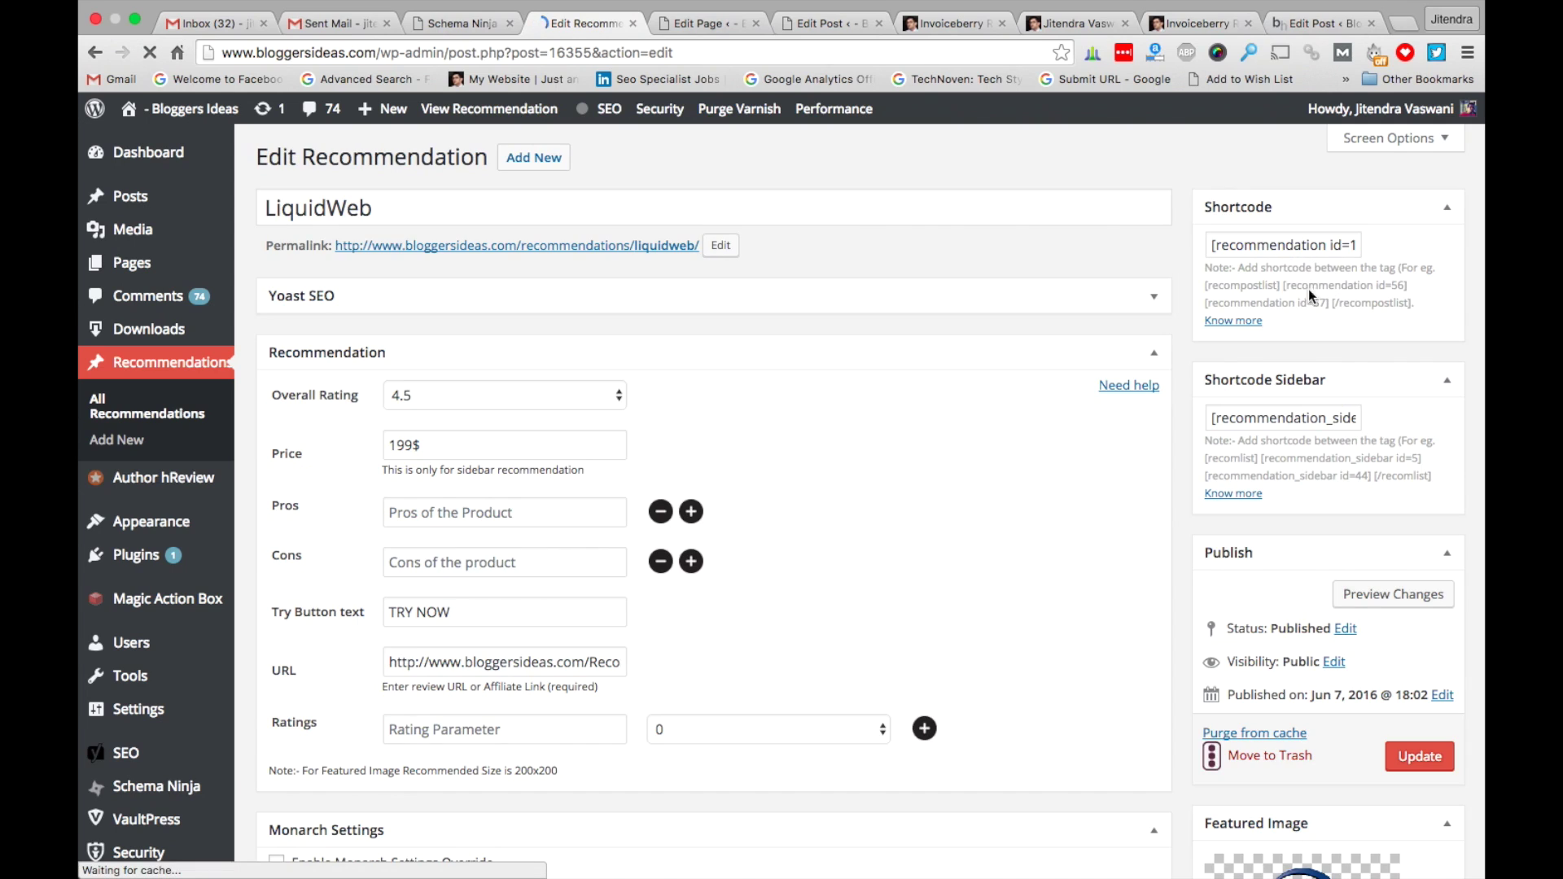
Copy the shortcode [recommendation id=16355] and paste it below the About Me photo
{"action": "left_click", "coordinate": [1267, 243]}
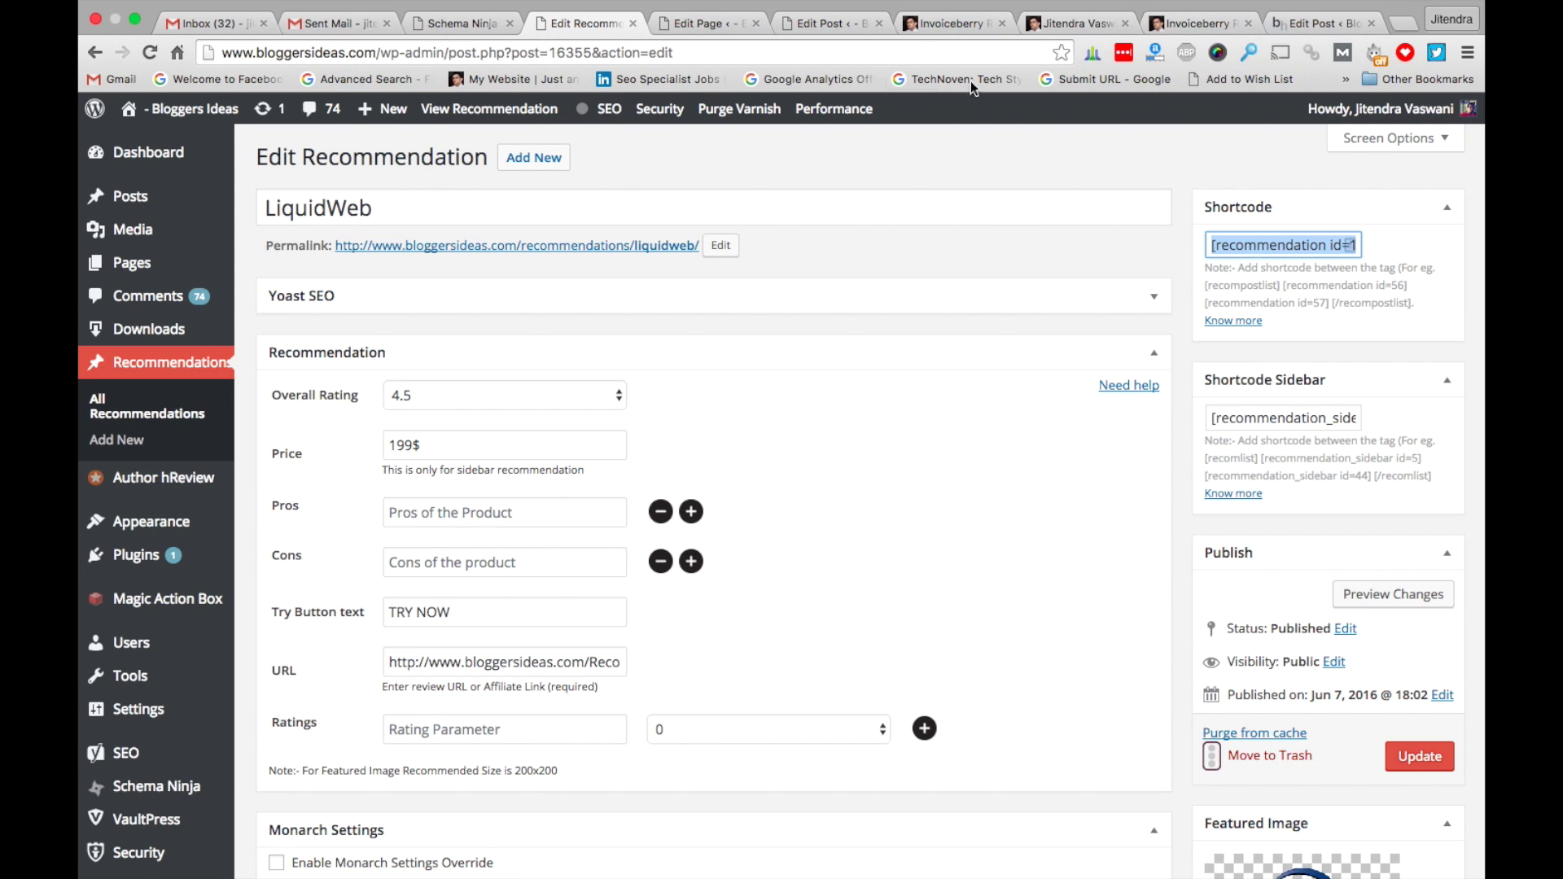
{"action": "left_click", "coordinate": [739, 31]}
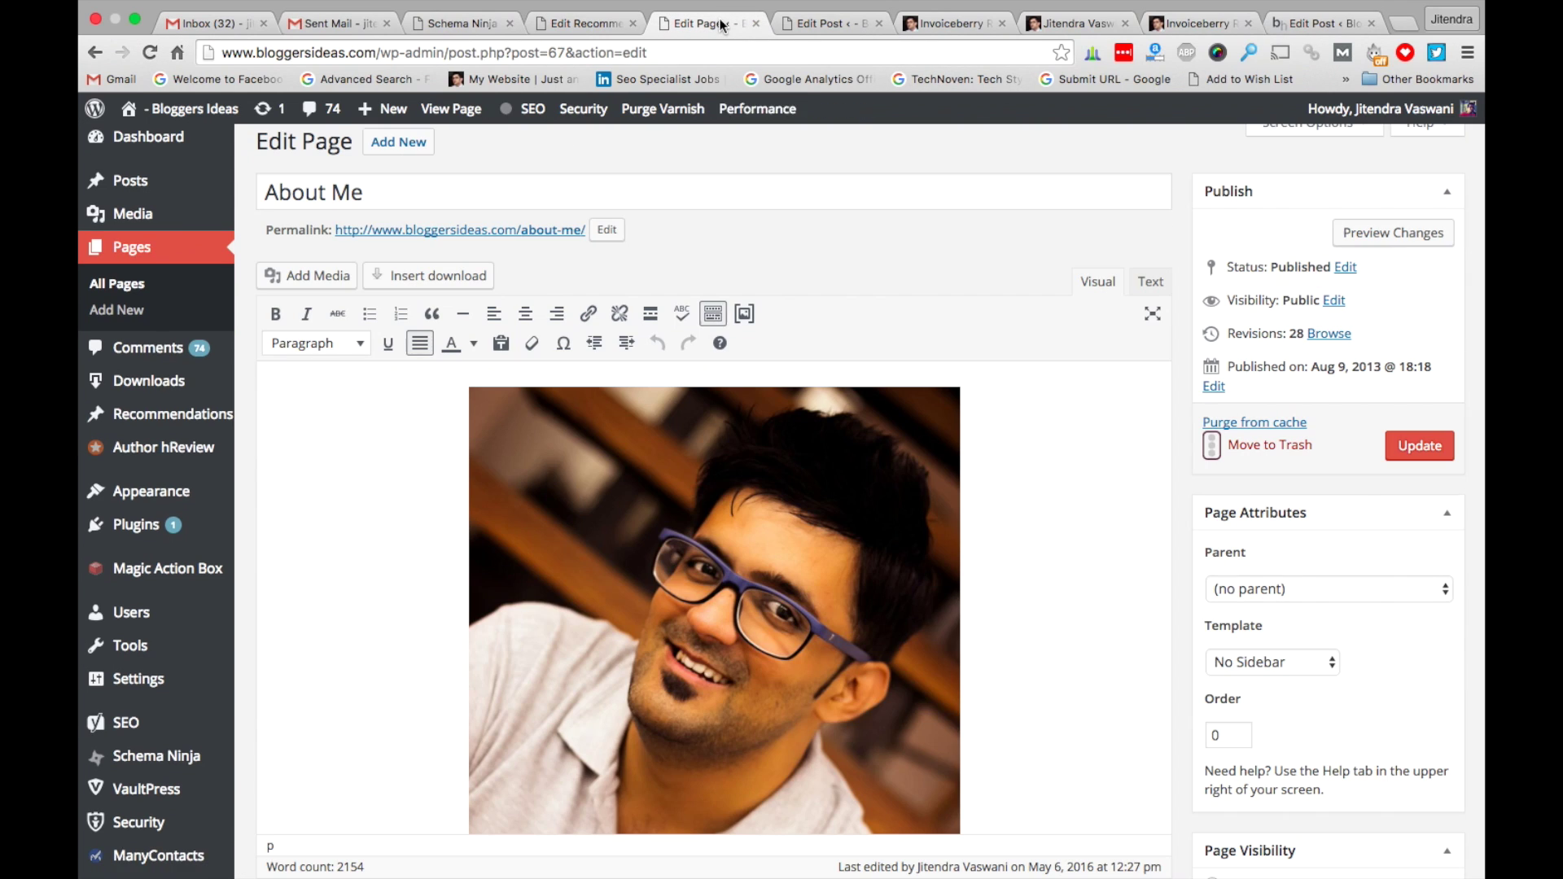
{"action": "scroll", "coordinate": [1067, 407], "scroll_direction": "down", "scroll_amount": 5}
{"action": "left_click", "coordinate": [1067, 407]}
{"action": "type", "text": "[recommendation id=16355]"}
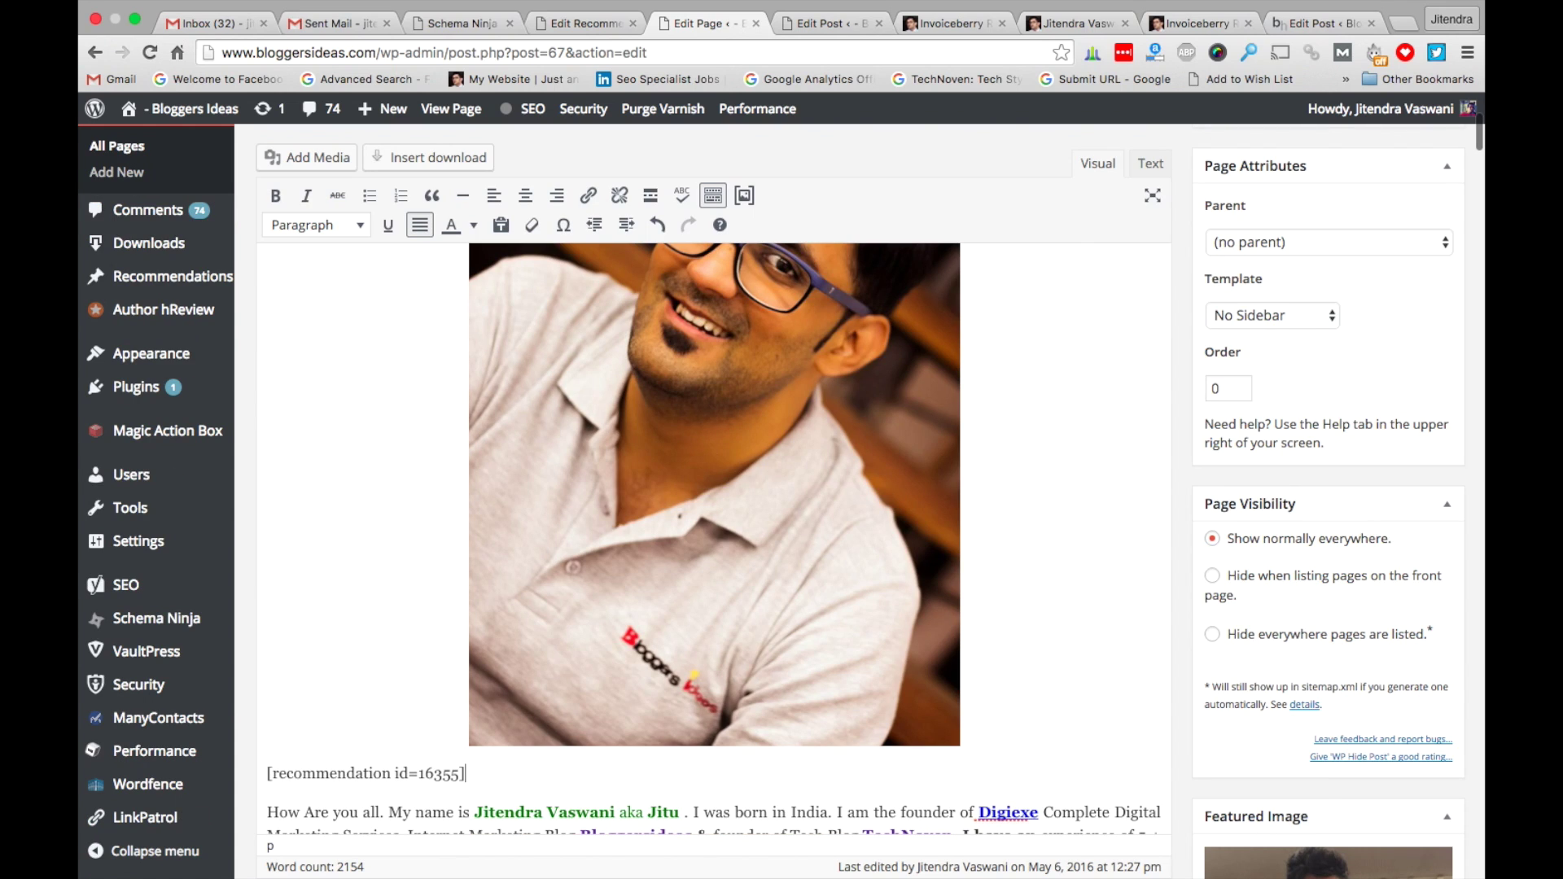
{"action": "scroll", "coordinate": [1074, 443], "scroll_direction": "up", "scroll_amount": 5}
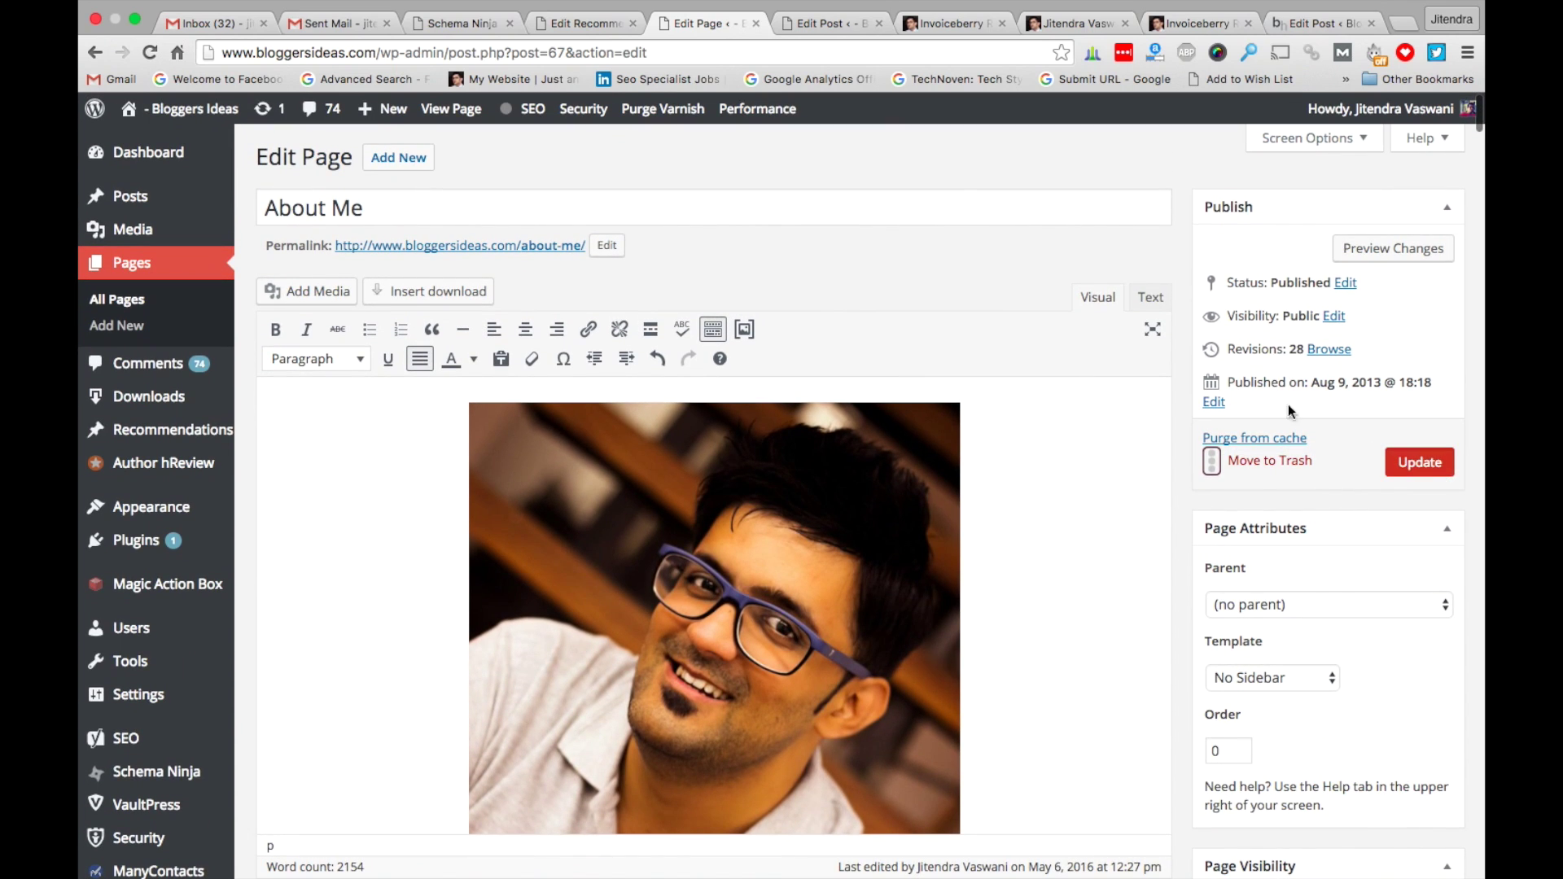
Update the About Me page to save the LiquidWeb shortcode
{"action": "left_click", "coordinate": [1420, 462]}
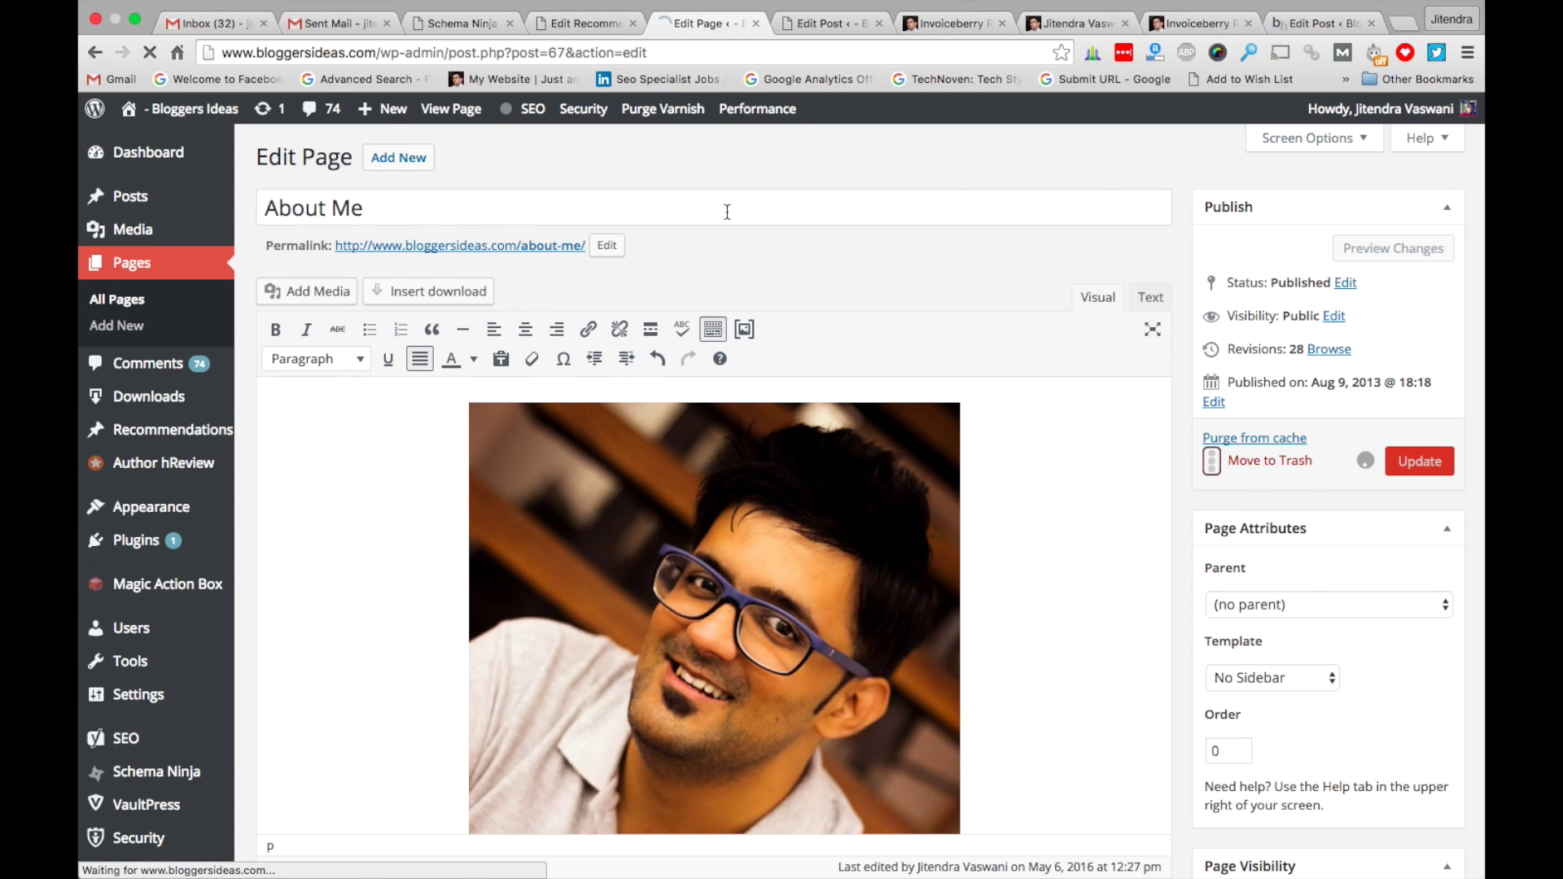
{"action": "left_click", "coordinate": [574, 23]}
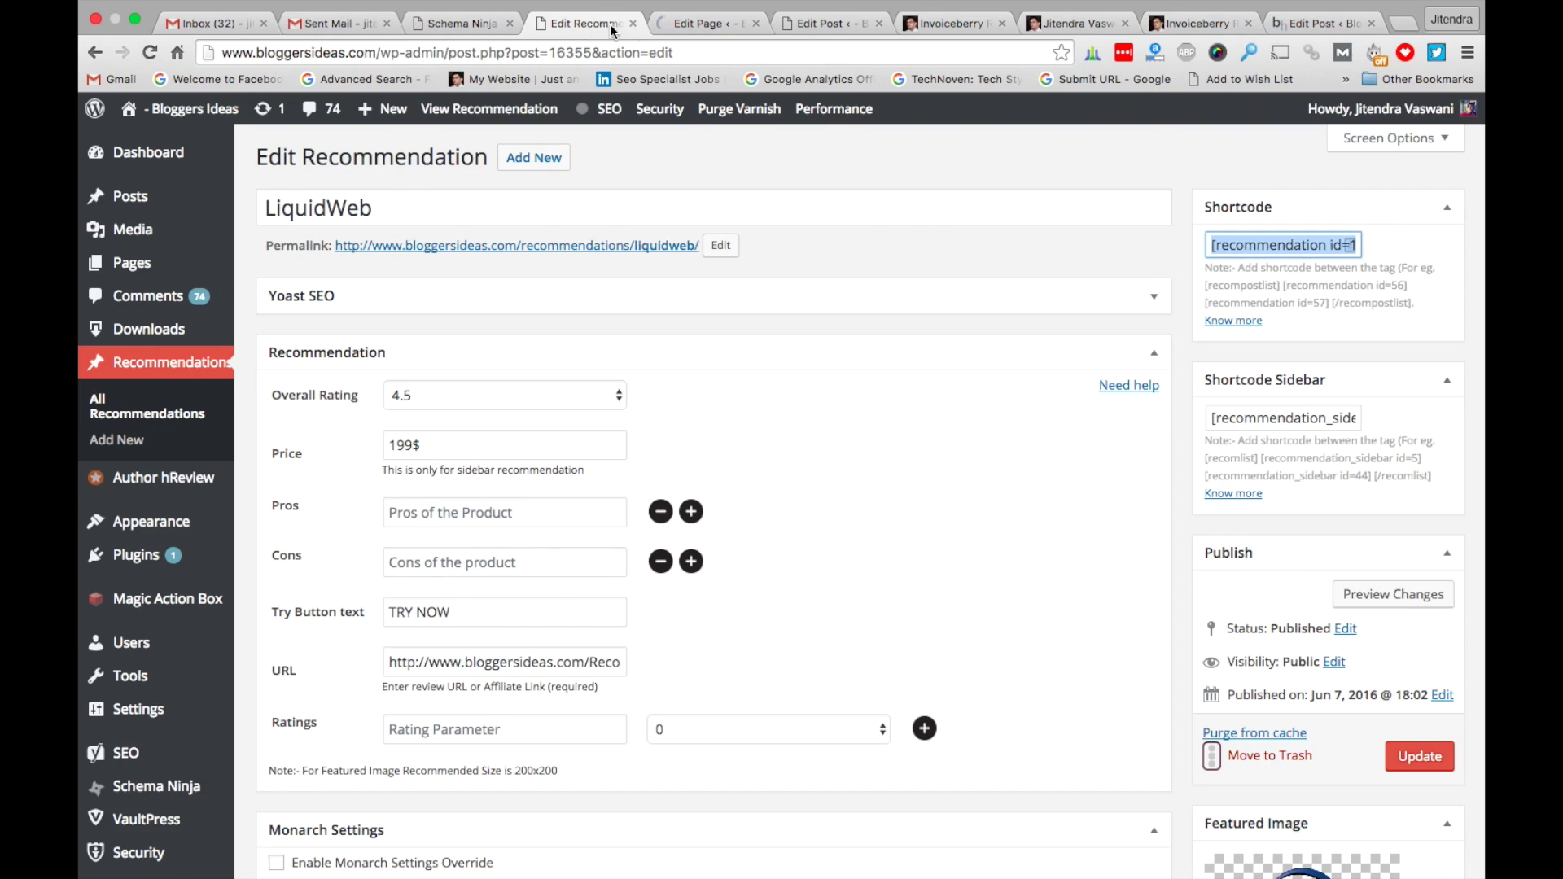
{"action": "left_click", "coordinate": [684, 28]}
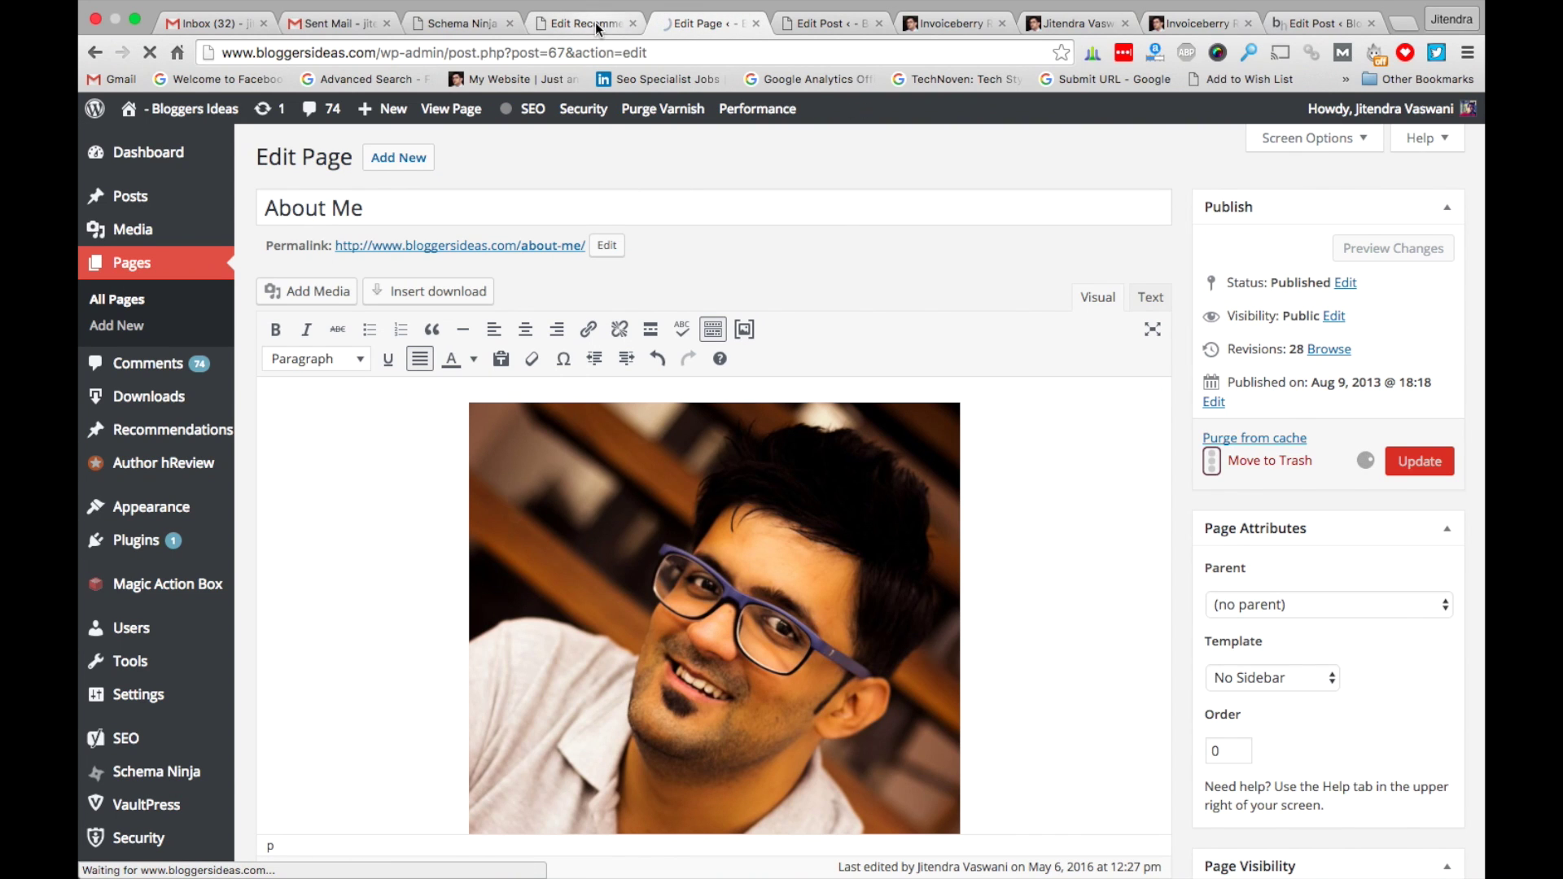
{"action": "left_click", "coordinate": [594, 22]}
{"action": "left_click", "coordinate": [705, 31]}
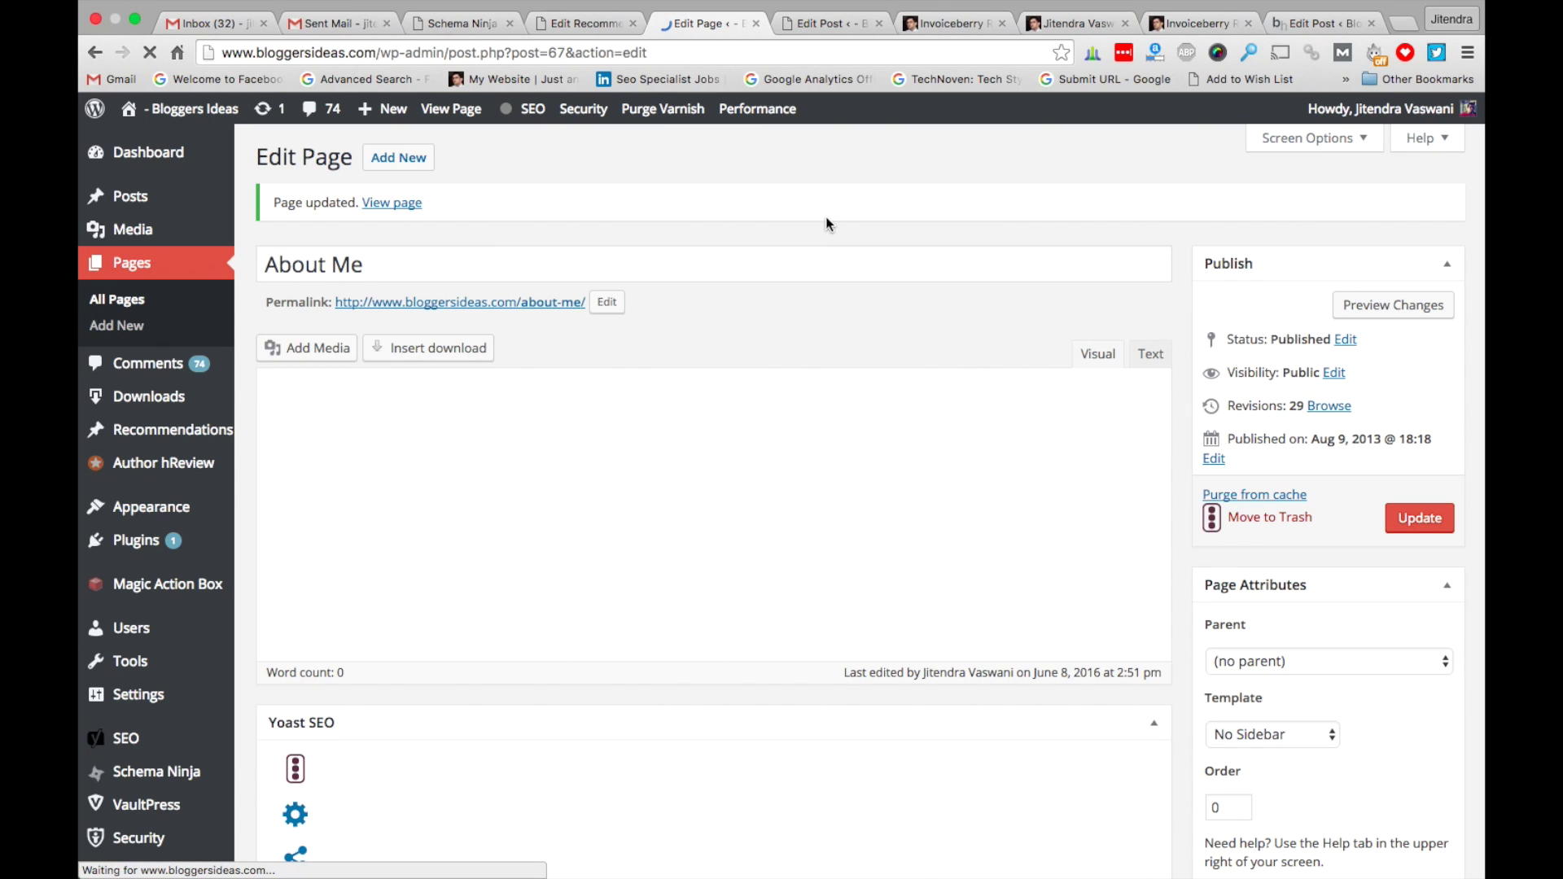
Open the live About Me page and scroll to the LiquidWeb box with its TRY NOW button
{"action": "left_click", "coordinate": [396, 195]}
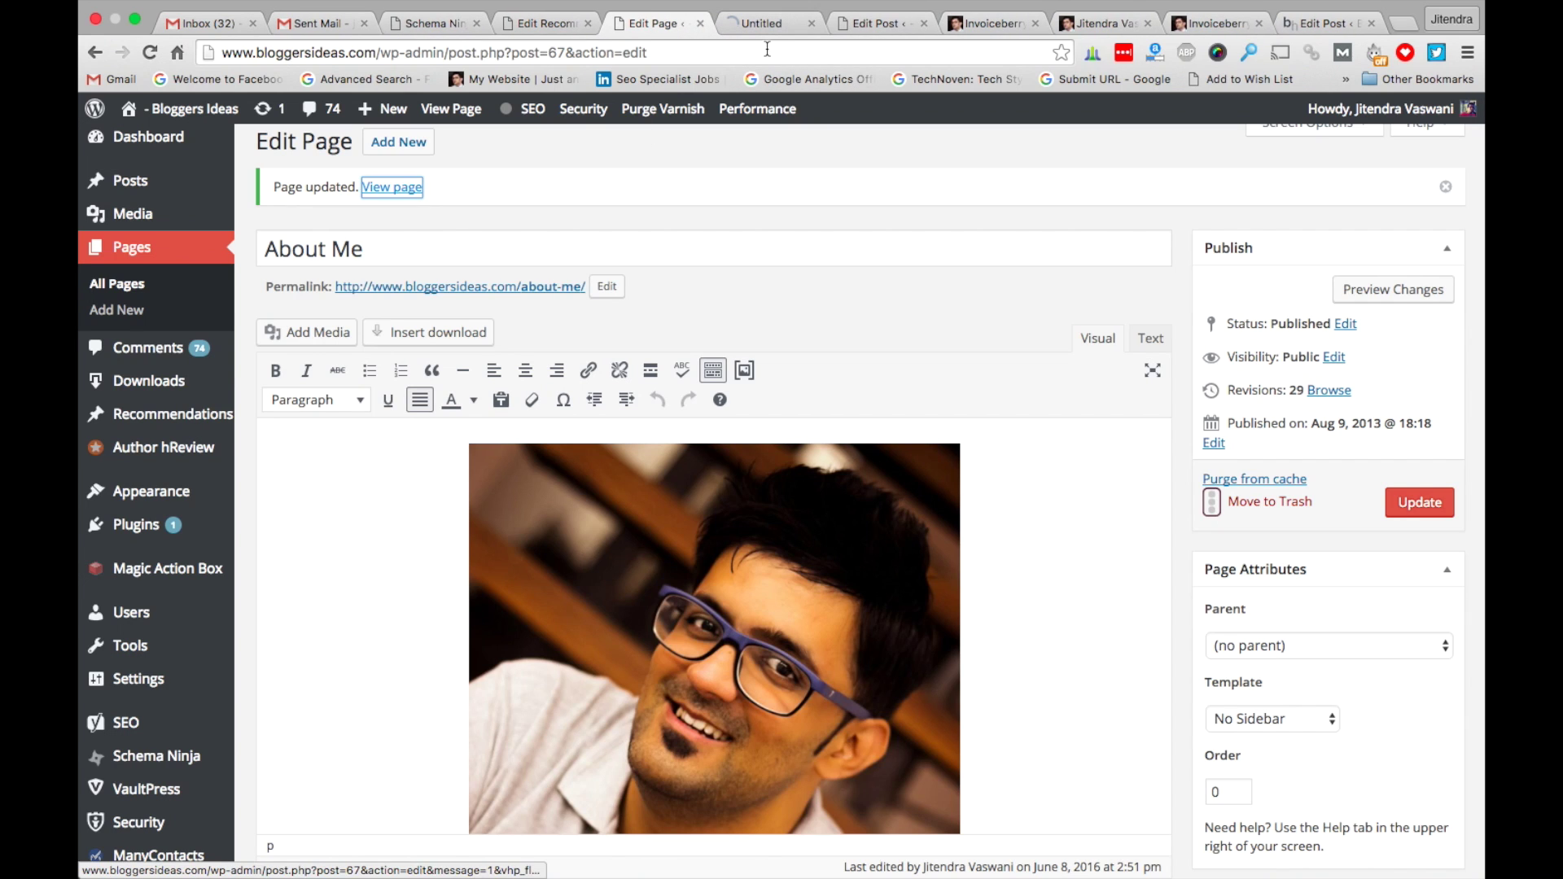
{"action": "left_click", "coordinate": [760, 28]}
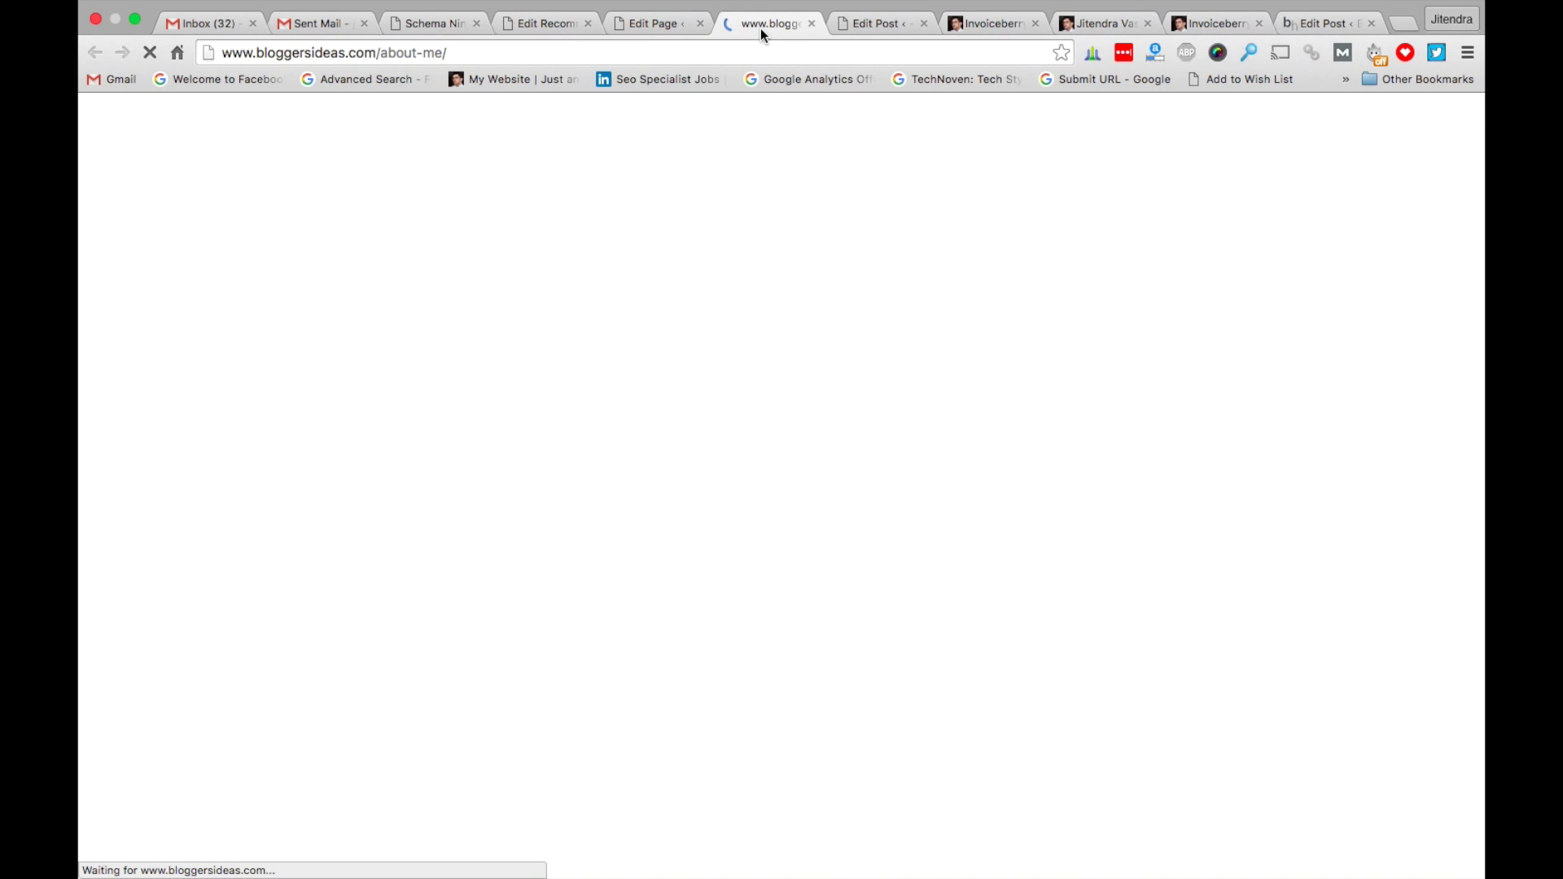
{"action": "scroll", "coordinate": [207, 579], "scroll_direction": "down", "scroll_amount": 5}
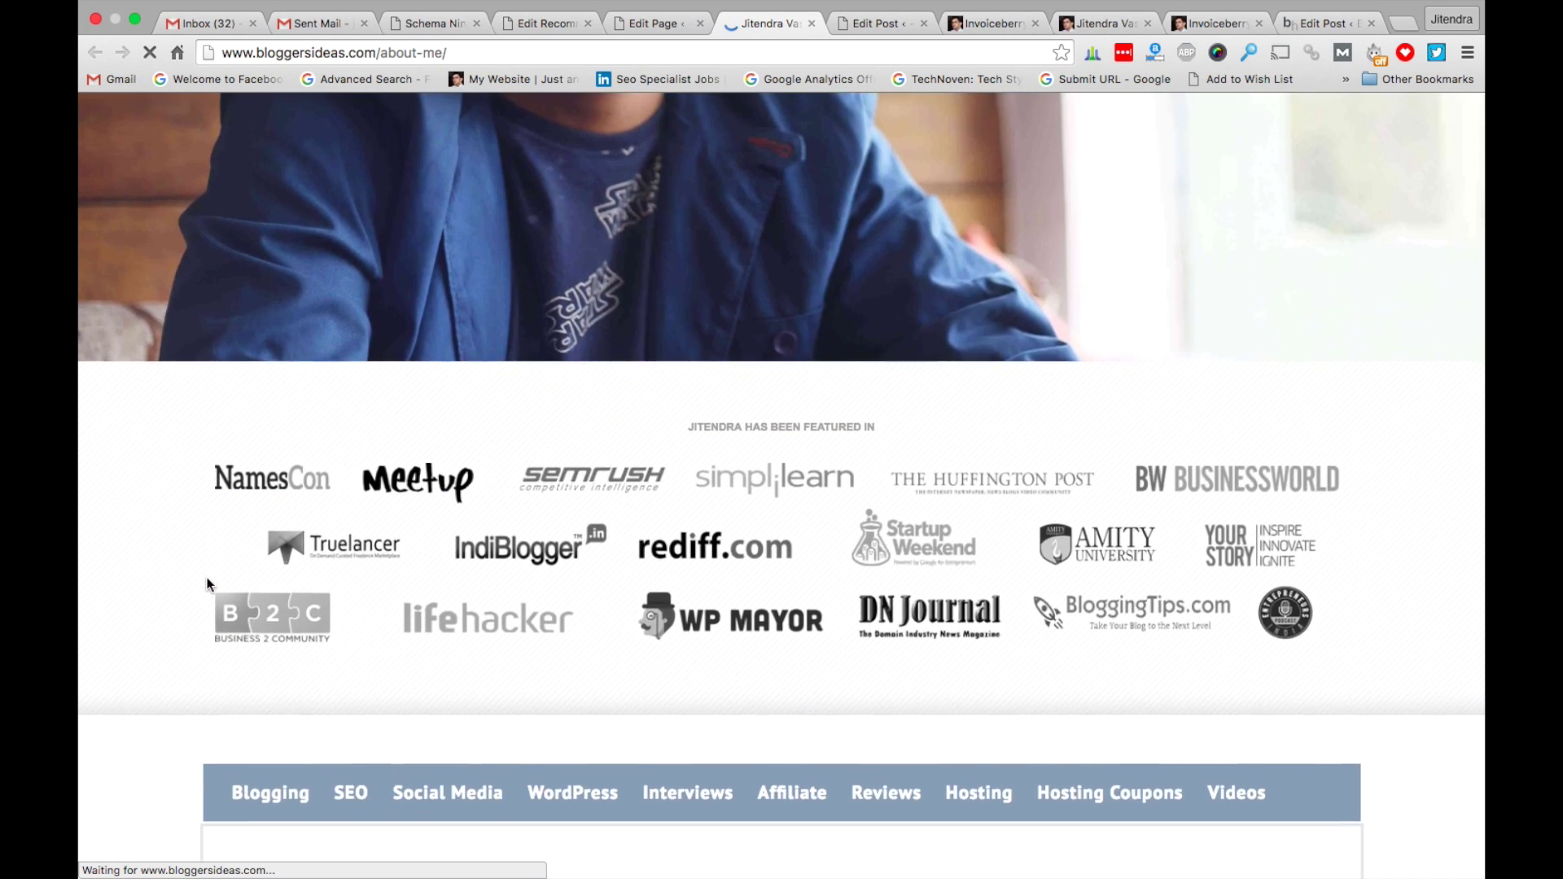
{"action": "scroll", "coordinate": [207, 582], "scroll_direction": "down", "scroll_amount": 10}
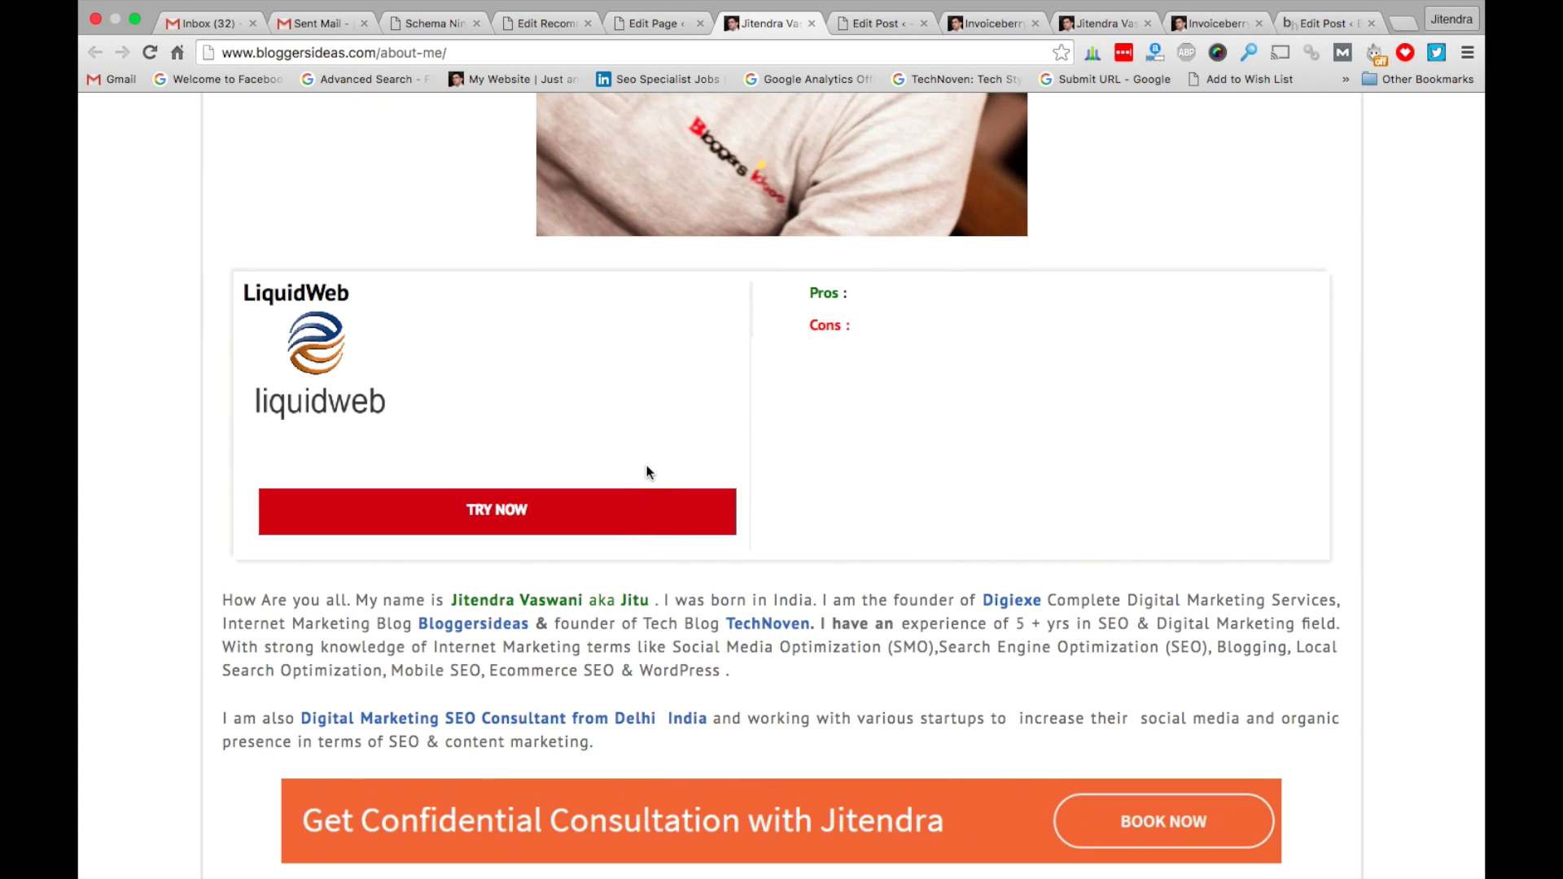